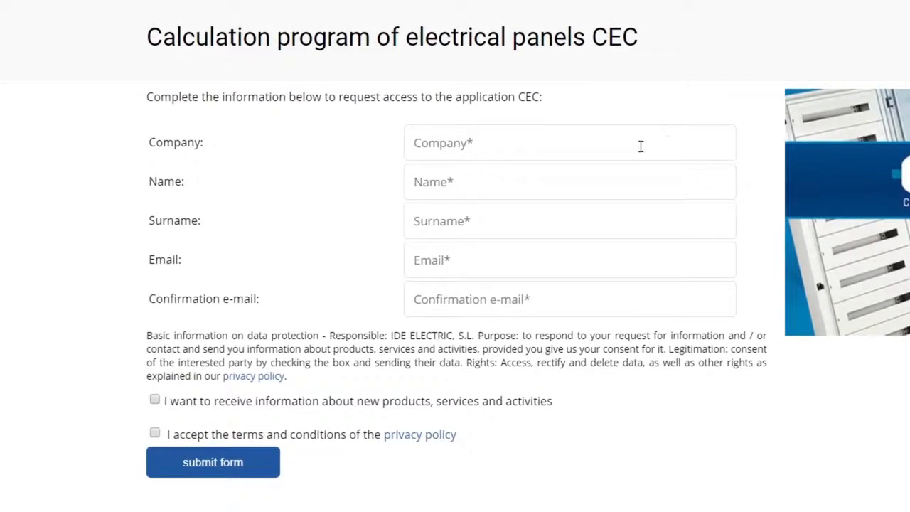
Step: Fill in the company field of the CEC registration form on the IDE website
left_click(131, 150)
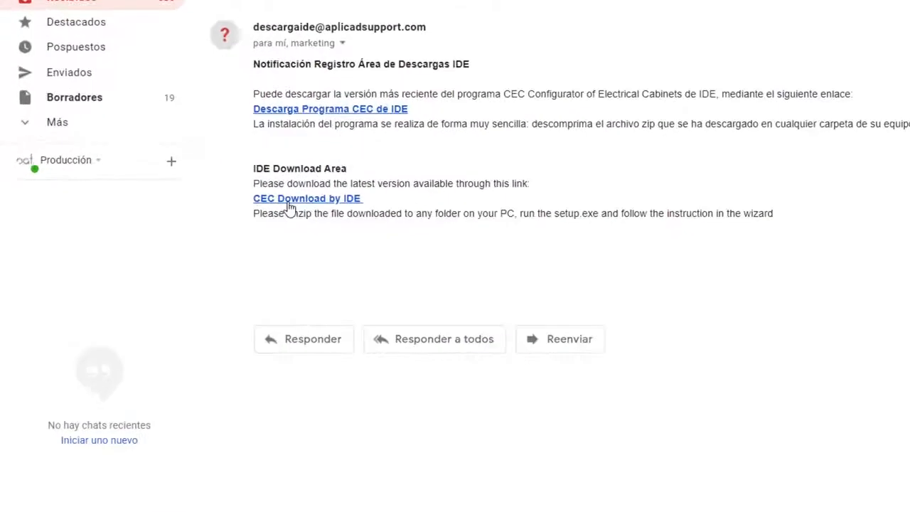
Step: Download the CEC Configurator zip and extract its folder to Escritorio with WinRAR
left_click(289, 202)
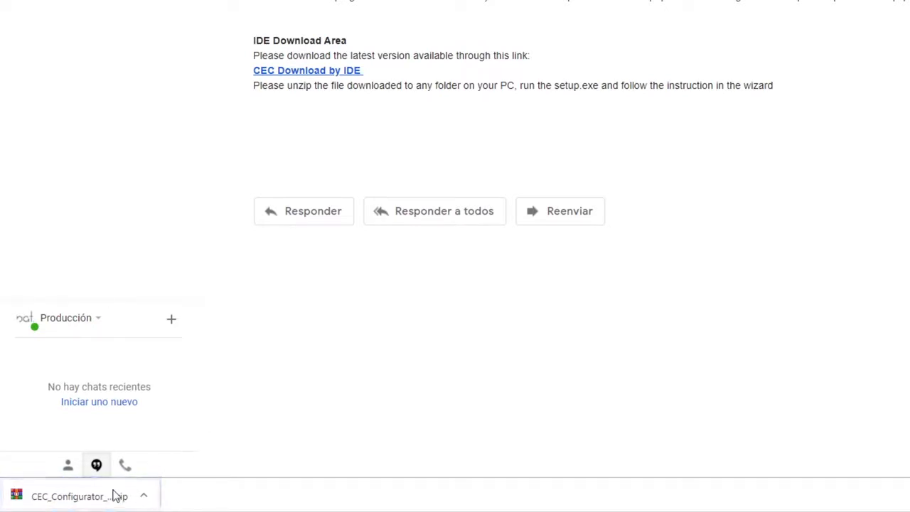
left_click(75, 504)
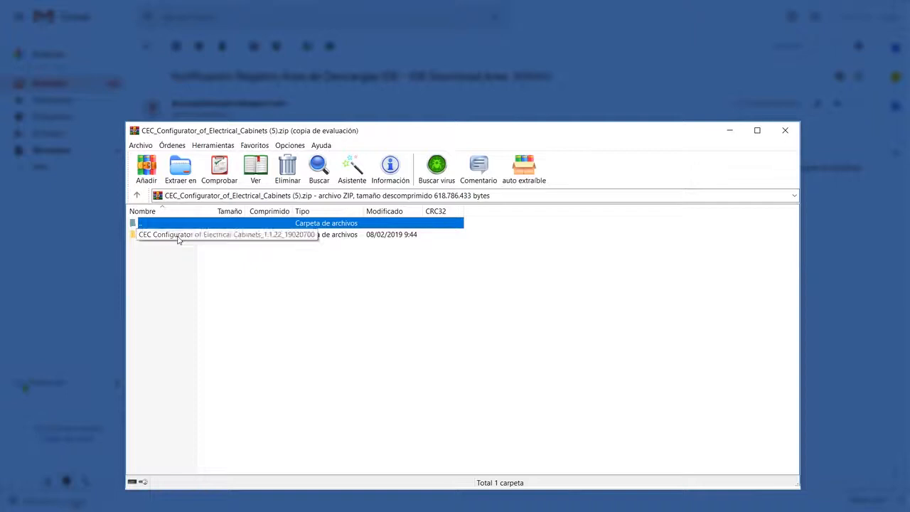
left_click(178, 237)
left_click(179, 174)
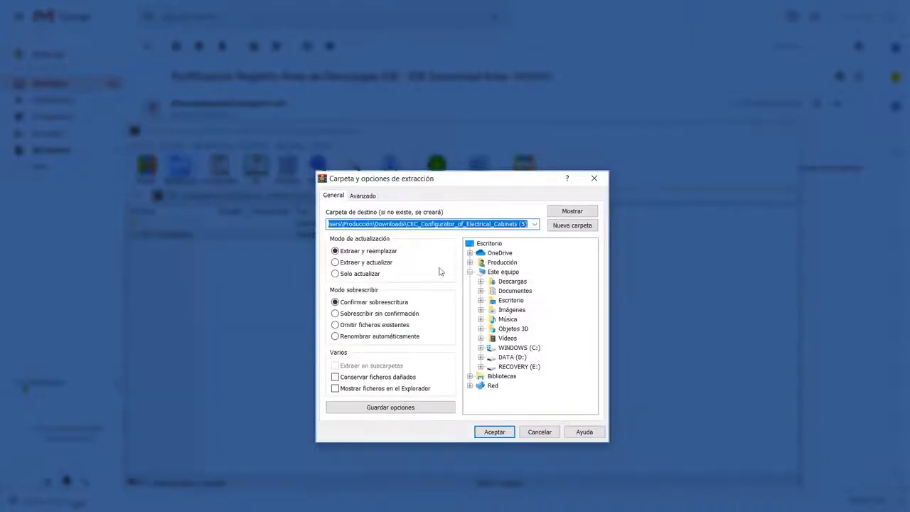
left_click(489, 243)
left_click(495, 433)
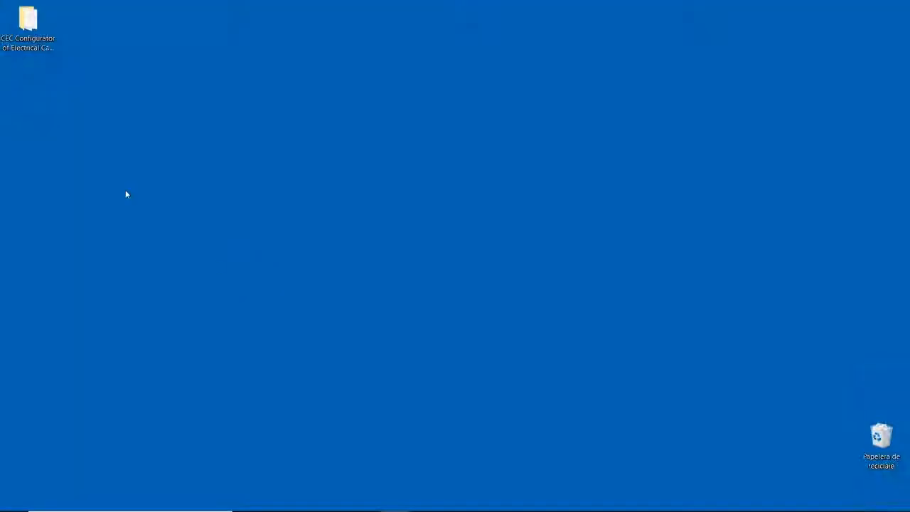
Step: Run setup from the extracted folder and install CEC Configurator with English (Inglés) as the language
double_click(37, 37)
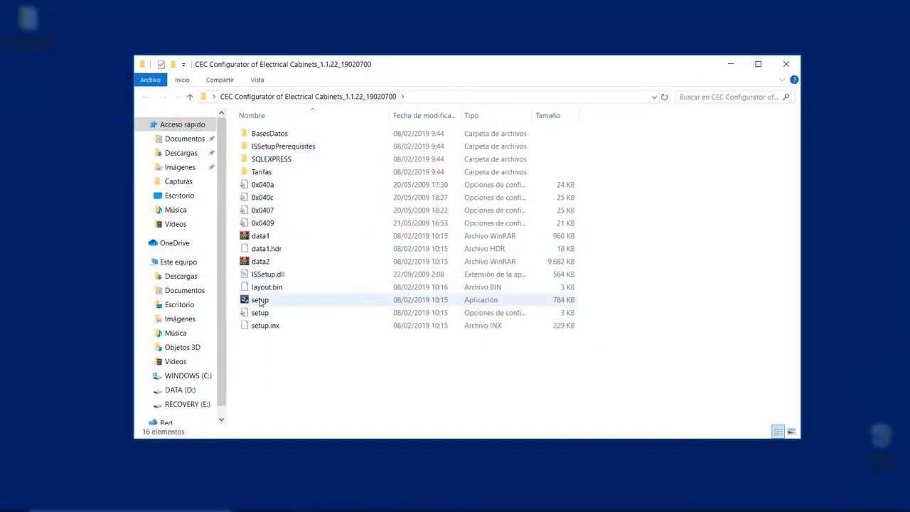
double_click(260, 300)
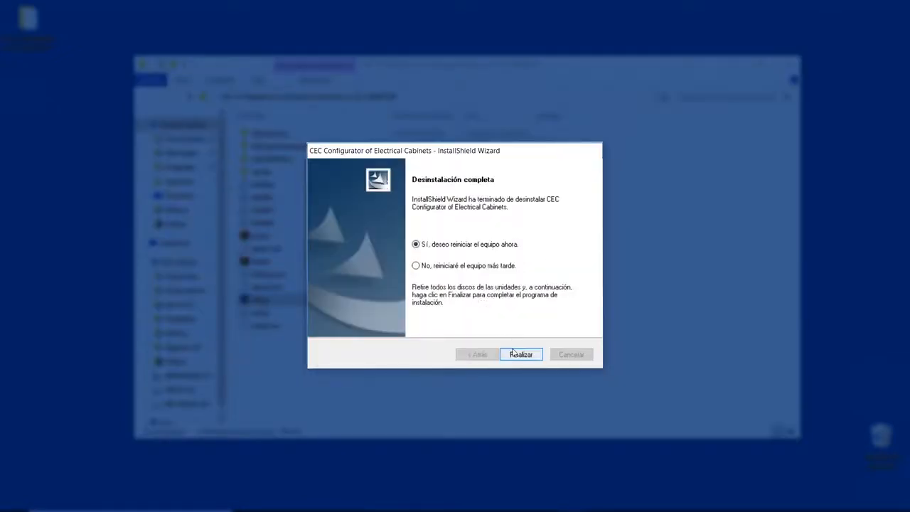
left_click(521, 354)
left_click(332, 228)
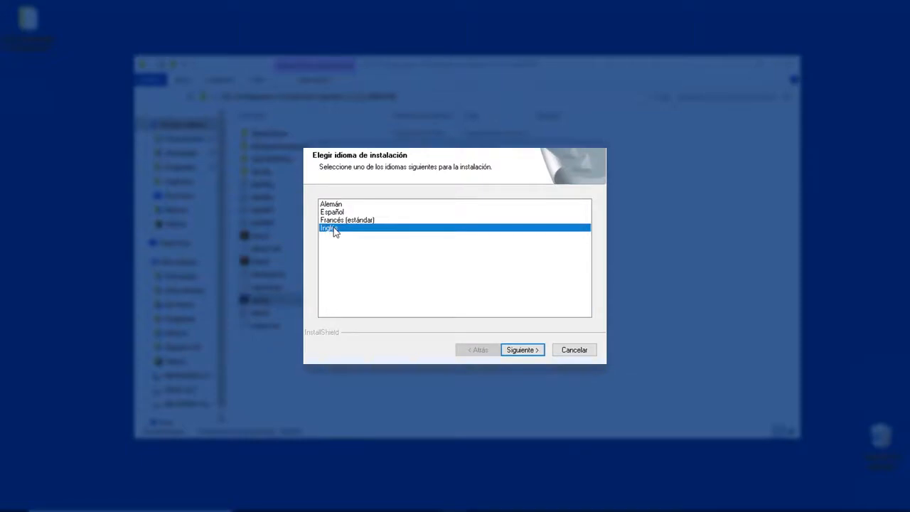
left_click(517, 353)
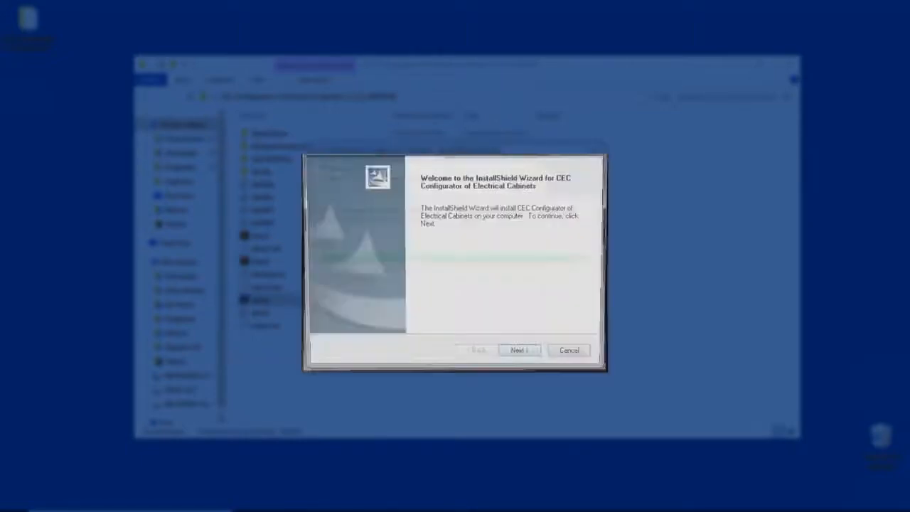
key("Return")
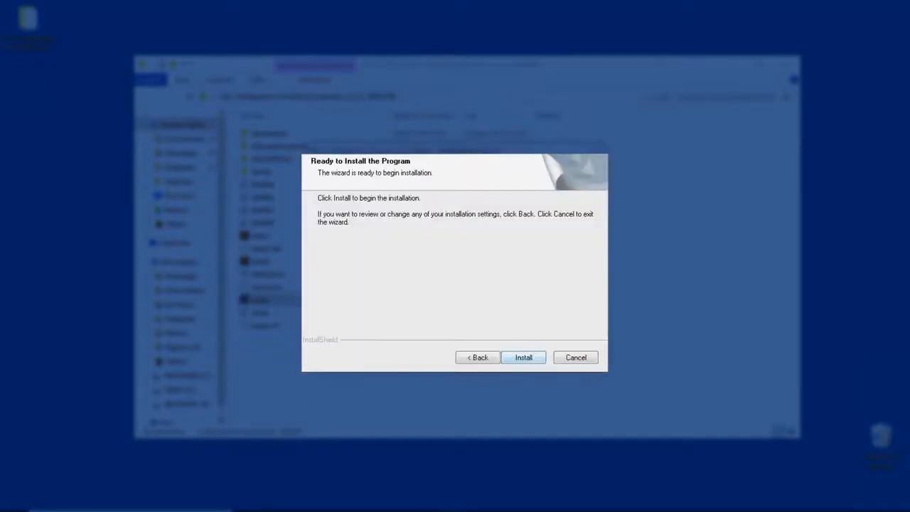
left_click(514, 358)
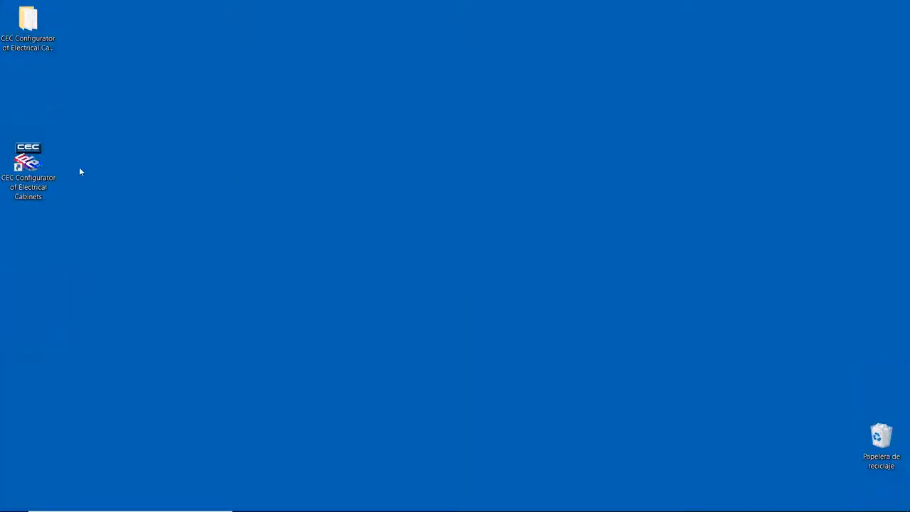
left_click(35, 165)
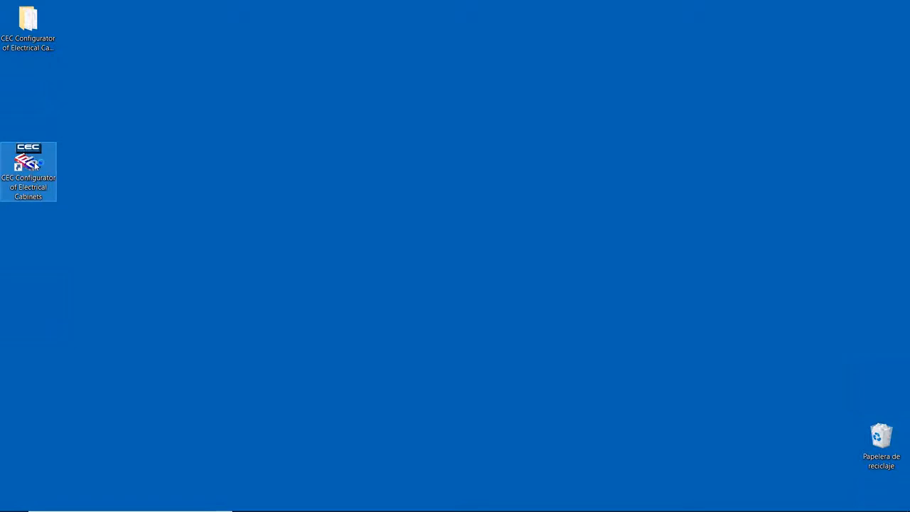
Step: Launch CEC Configurator from its desktop shortcut and wait for the update check to finish
double_click(35, 165)
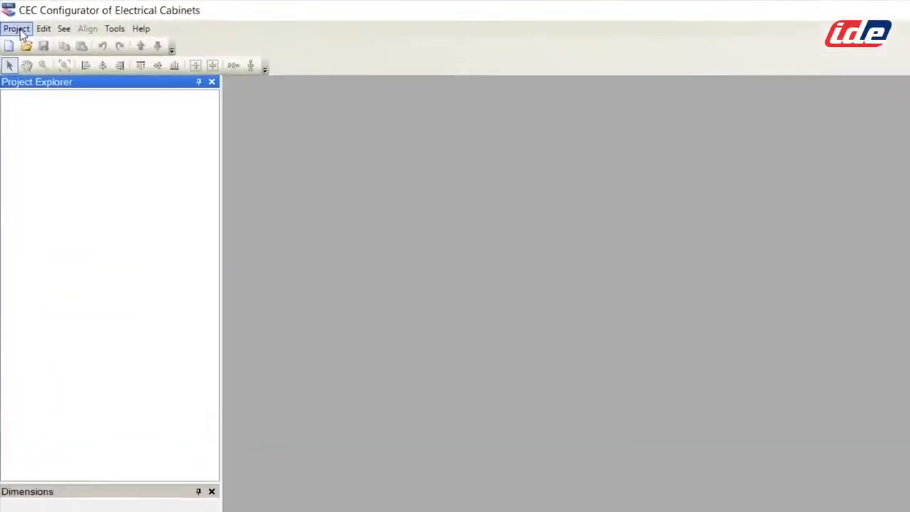
left_click(20, 31)
Step: Create project 'PROYECTO IDE', described 'configurator of electrical cabinets', with the existing customer and its default discount
left_click(32, 47)
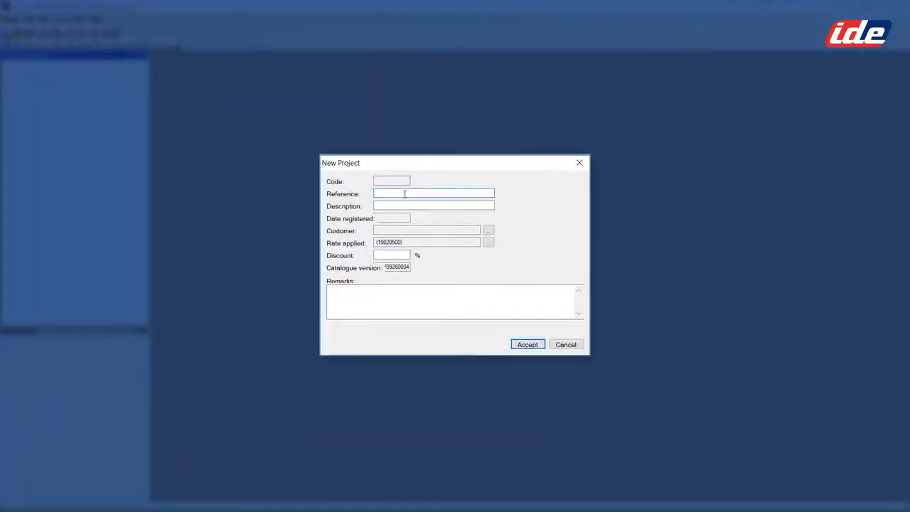
type("PROYECTO IDE")
left_click(399, 206)
type("configurator of electrical cabinets")
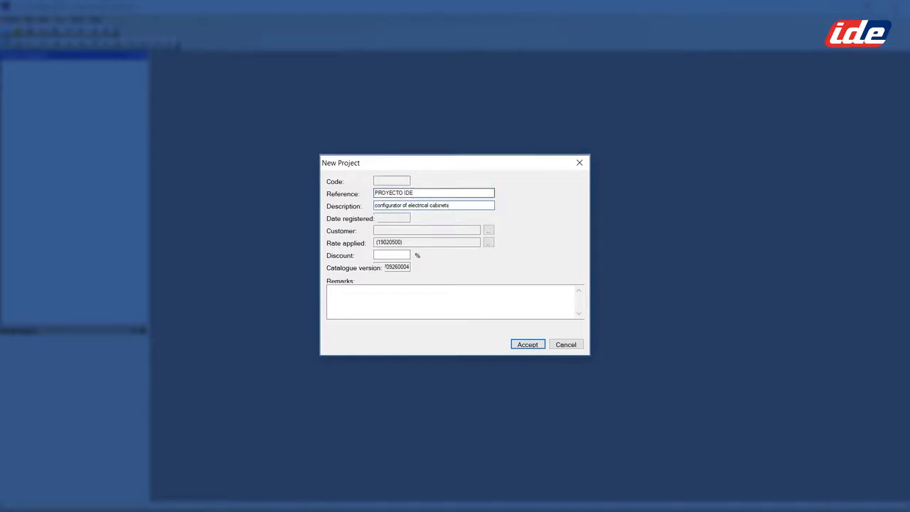
left_click(488, 230)
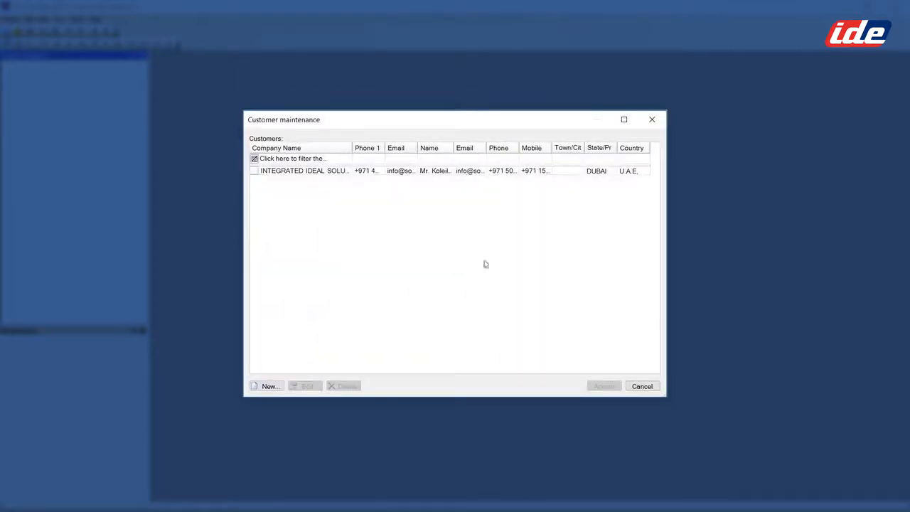
left_click(410, 172)
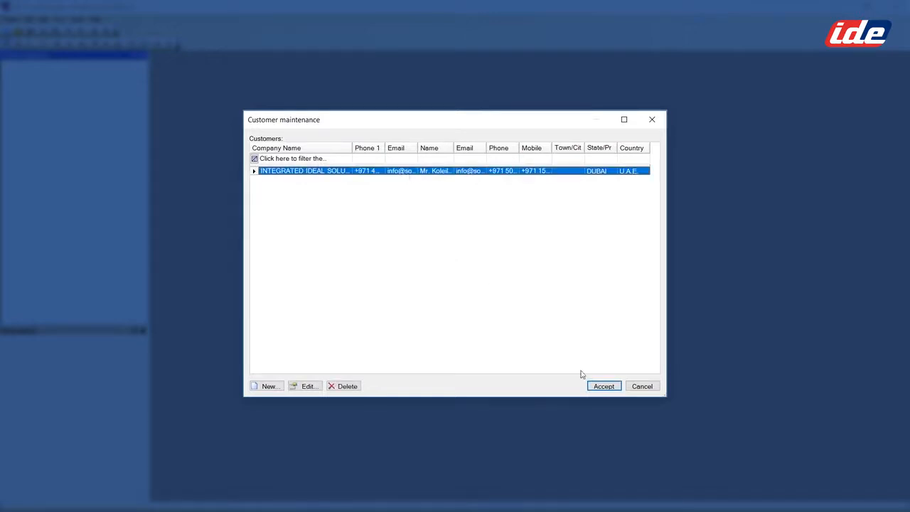
left_click(603, 386)
left_click(499, 302)
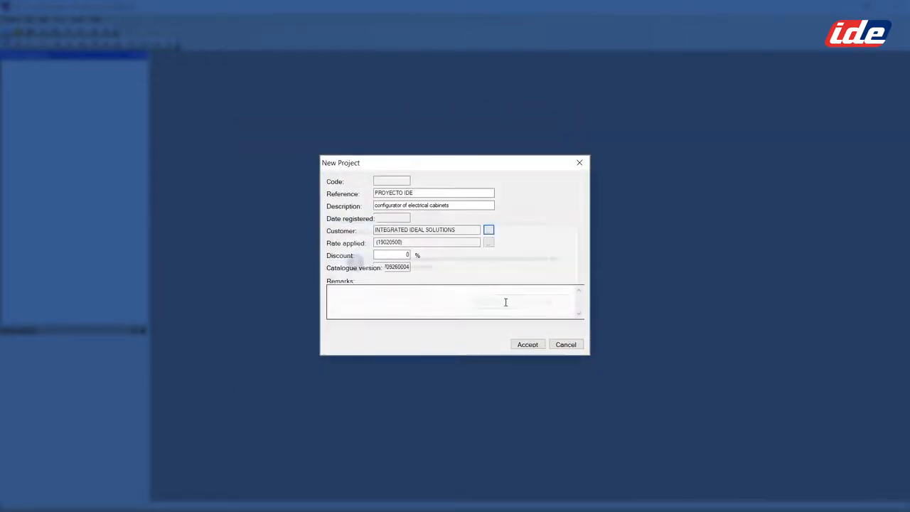
left_click(529, 346)
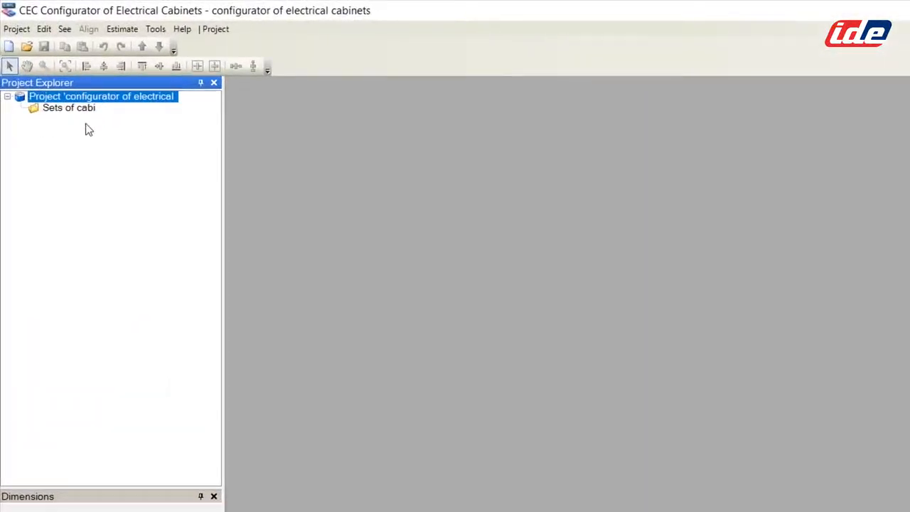
Step: Start a new cabinet set named 'main switchgear', keeping Argenta Plus series and Combinable type
right_click(79, 116)
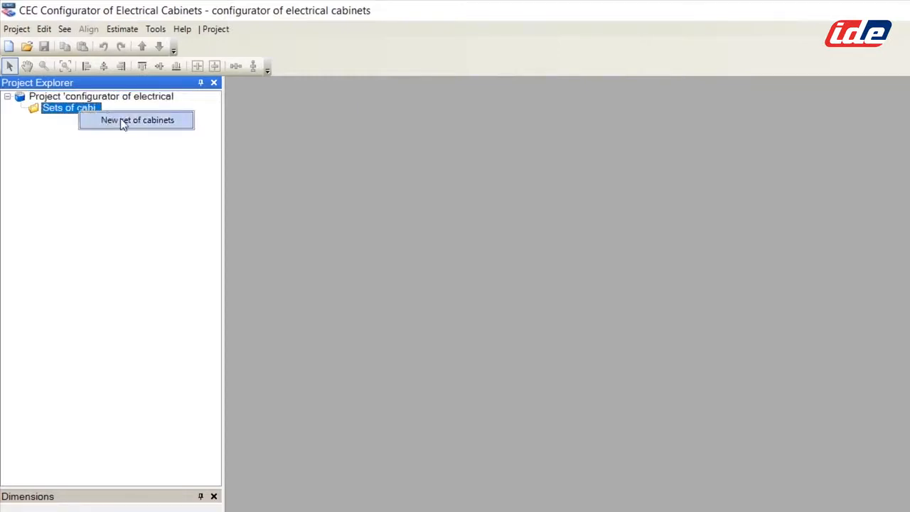
left_click(135, 120)
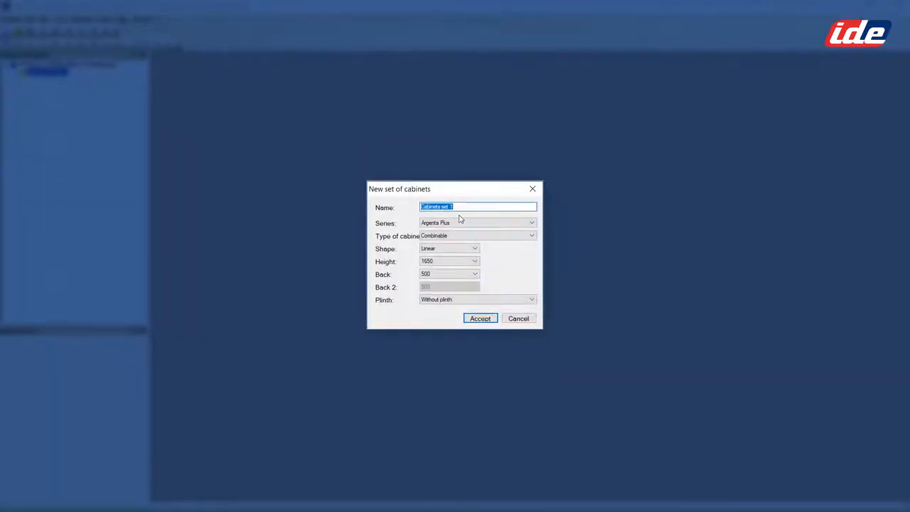
type("main switchgear")
left_click(531, 224)
left_click(531, 224)
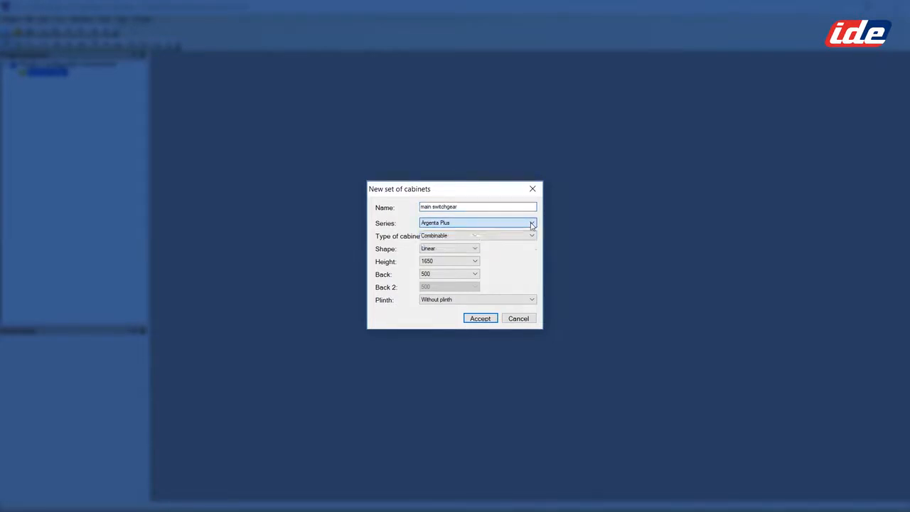
left_click(532, 237)
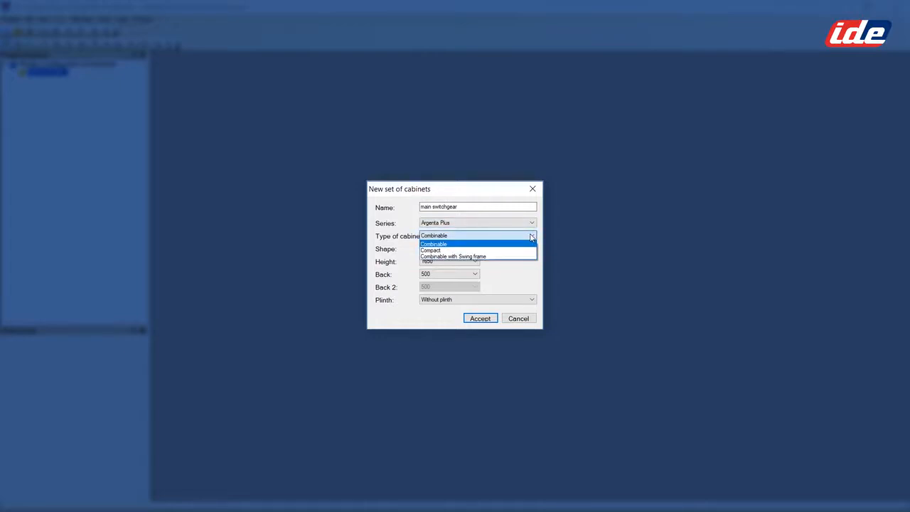
left_click(532, 237)
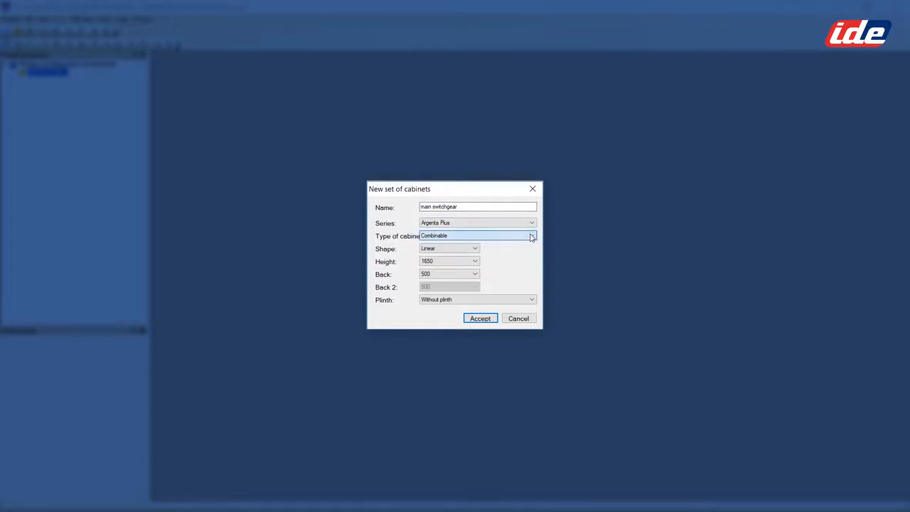
Step: Set height 2000, back 800 and a 200-mm plinth, then create the set
left_click(475, 263)
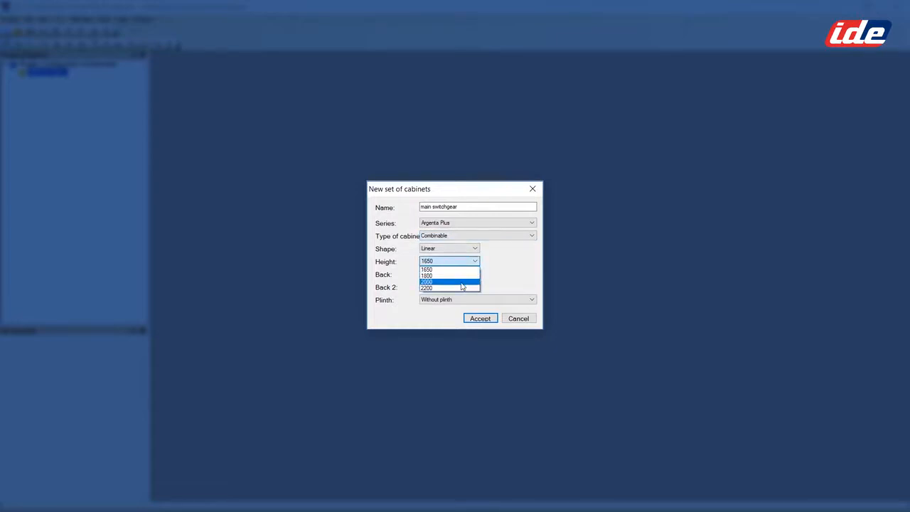
left_click(461, 283)
left_click(474, 275)
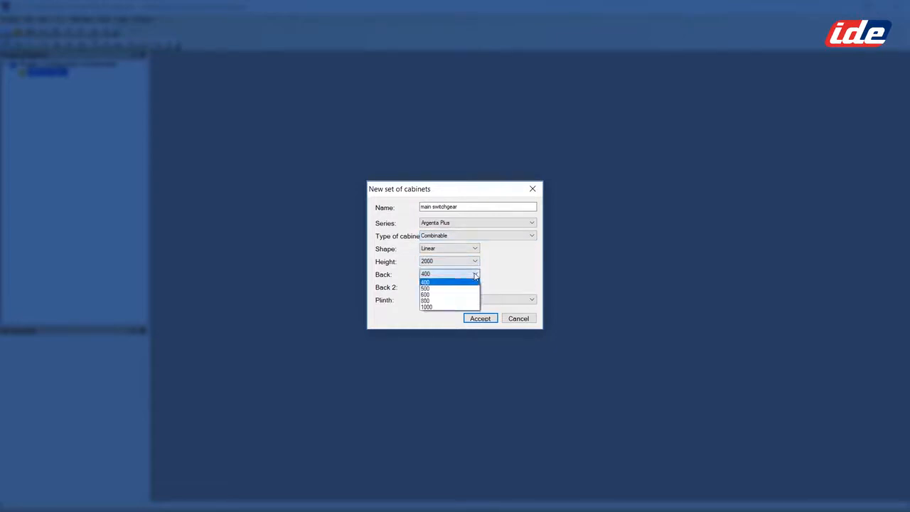
left_click(462, 300)
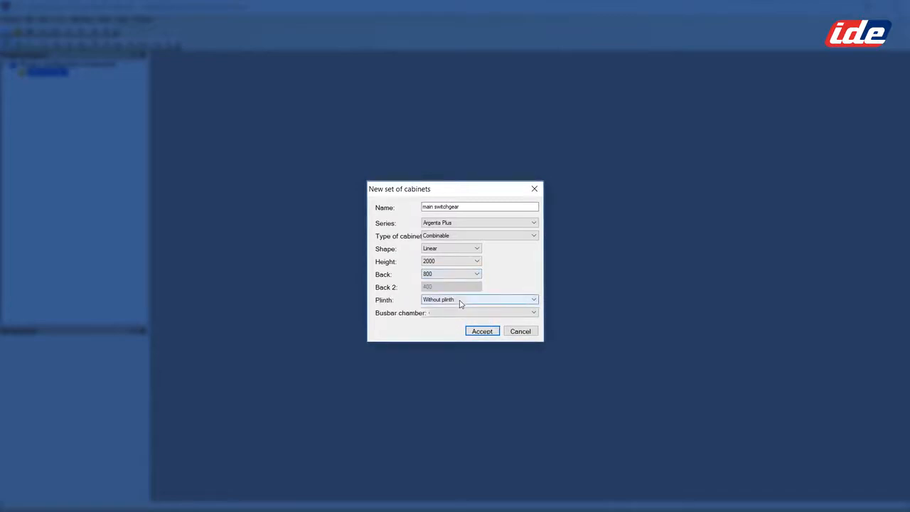
left_click(534, 301)
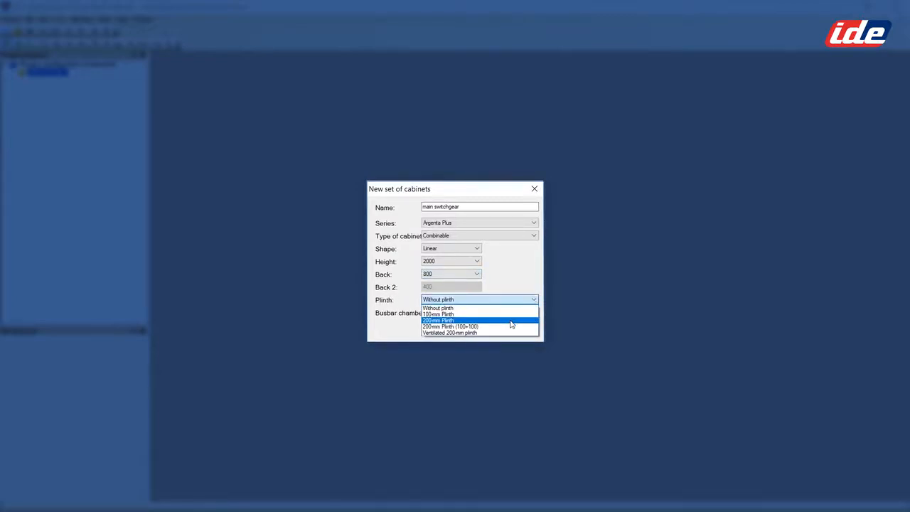
left_click(511, 322)
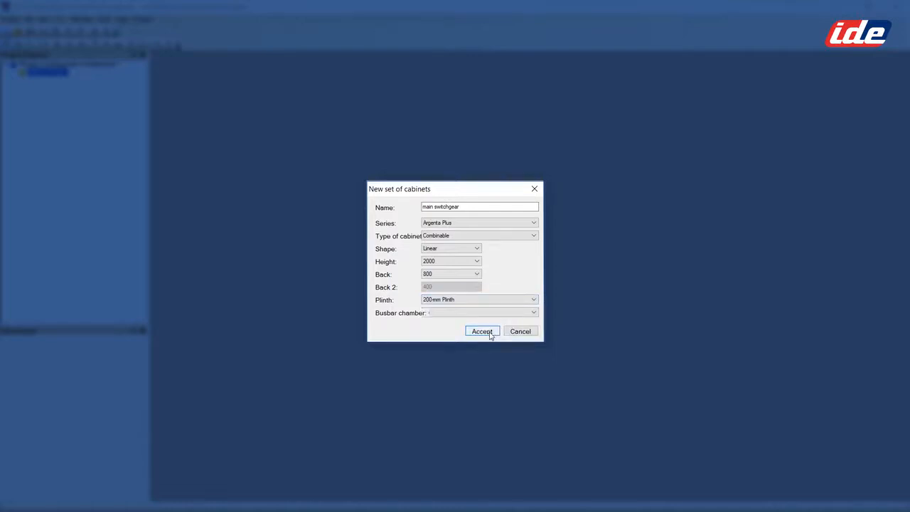
left_click(482, 331)
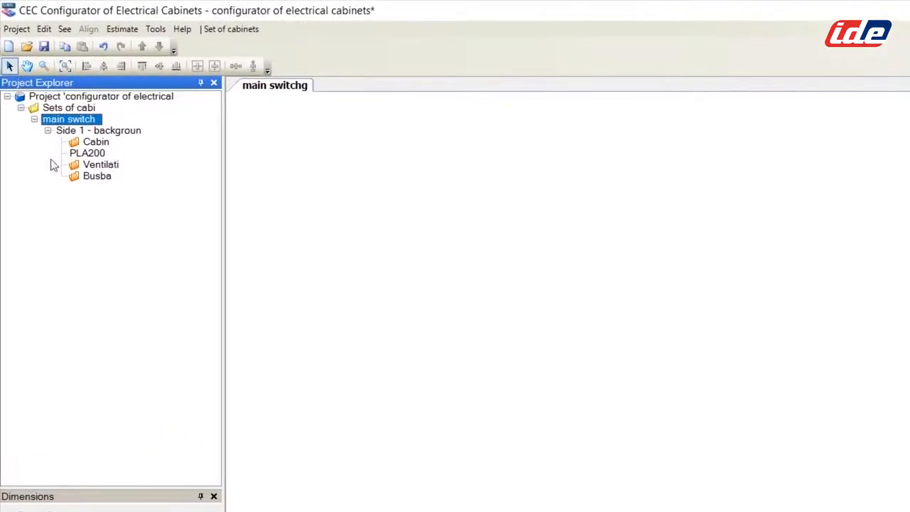
Step: Insert an 800-wide cabinet with a transparent single right-hand door and modular frame without partition front
left_click(101, 144)
right_click(102, 145)
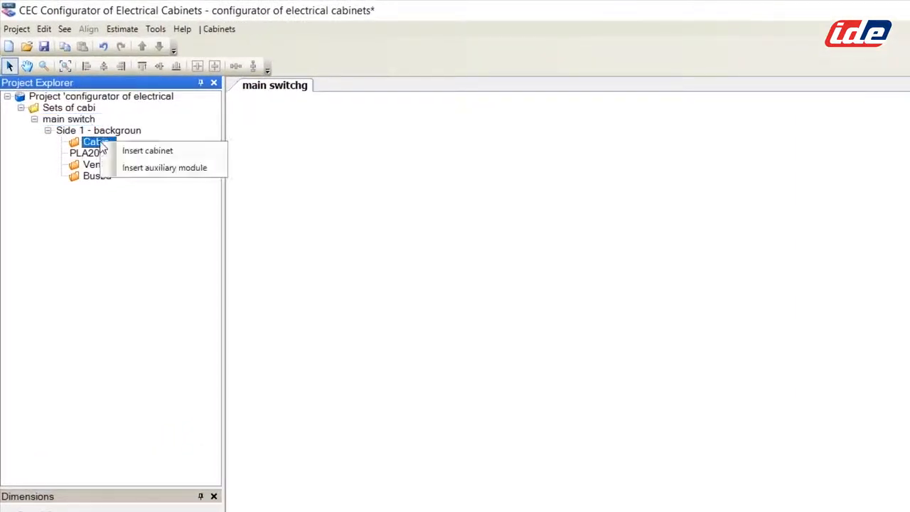
left_click(153, 155)
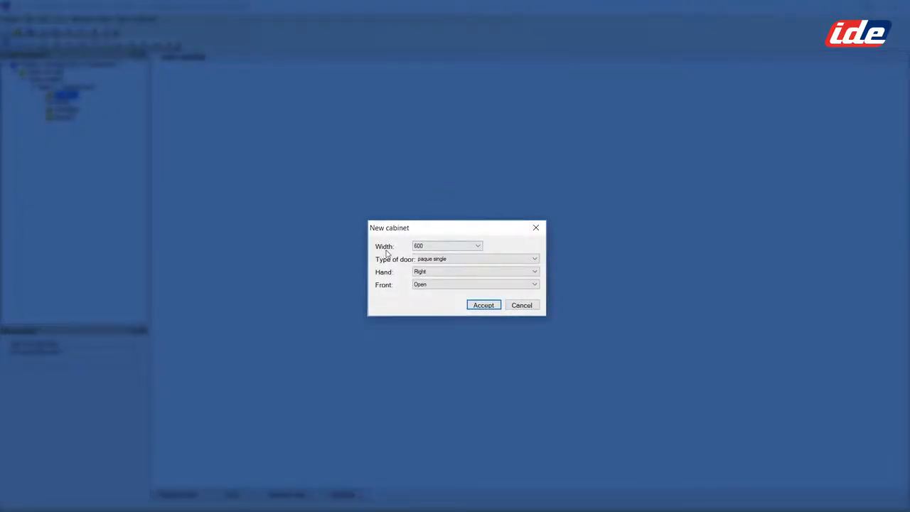
left_click(478, 246)
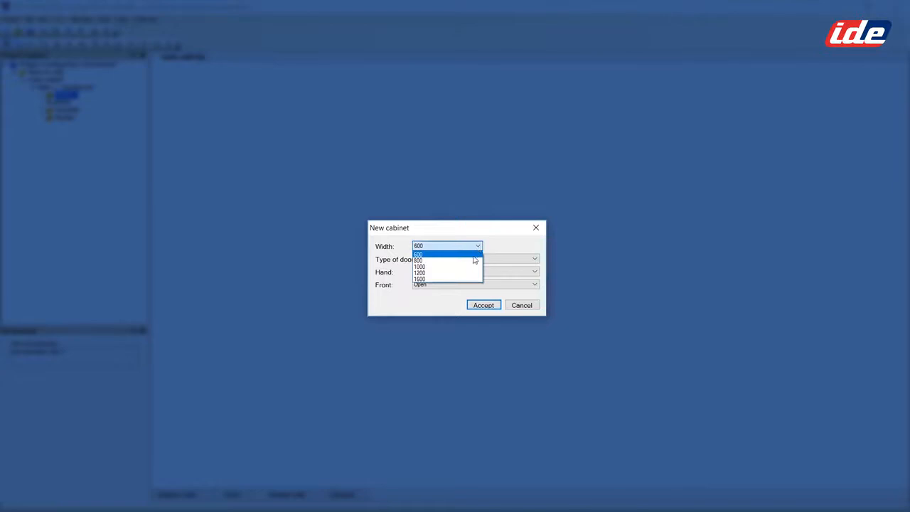
left_click(472, 261)
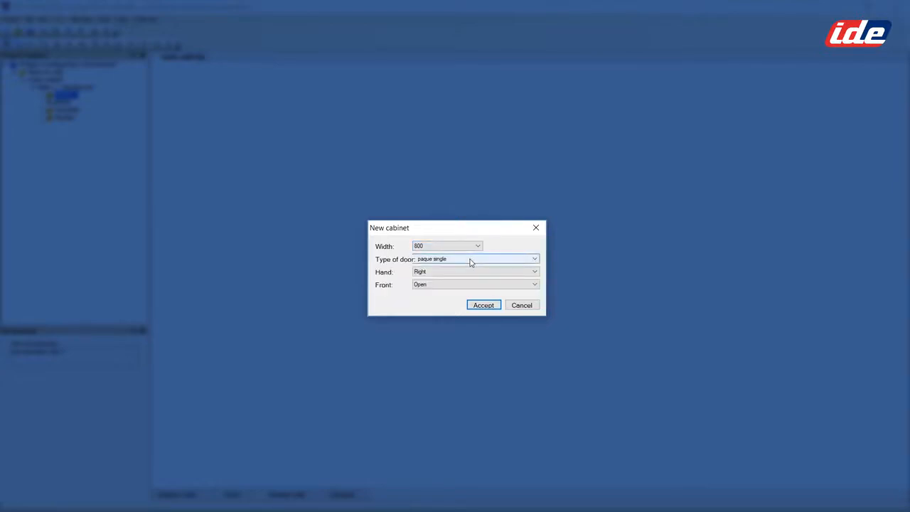
left_click(537, 260)
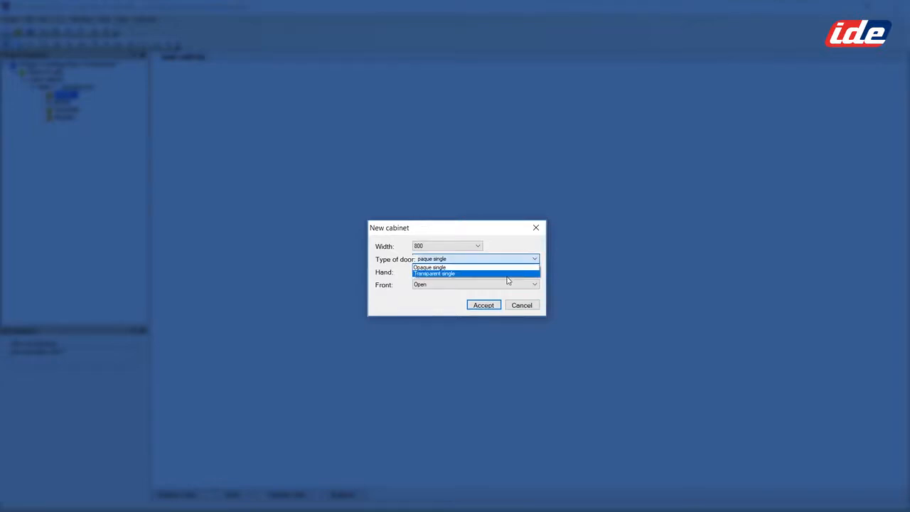
left_click(507, 275)
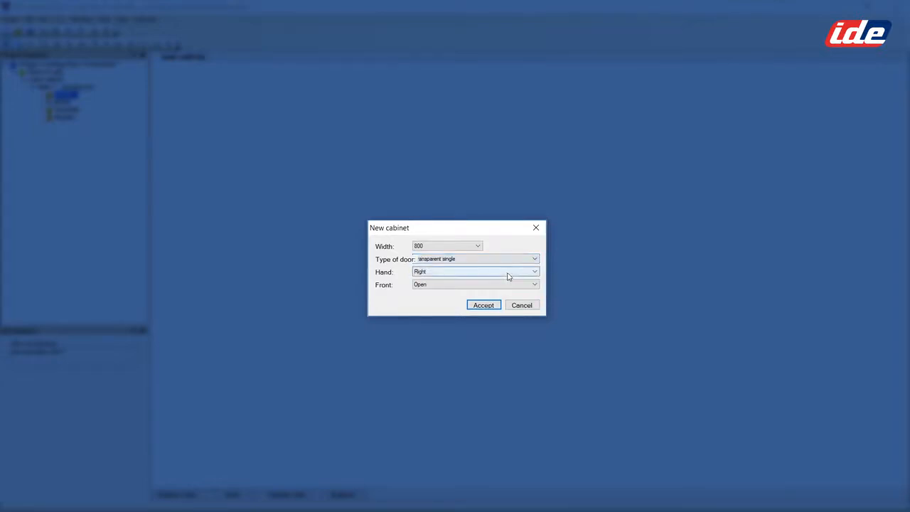
left_click(536, 274)
left_click(535, 275)
left_click(534, 286)
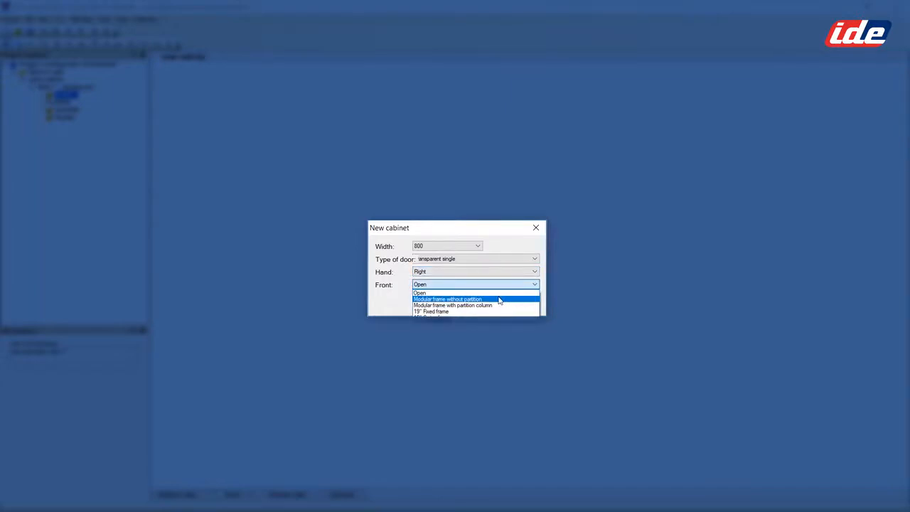
left_click(500, 299)
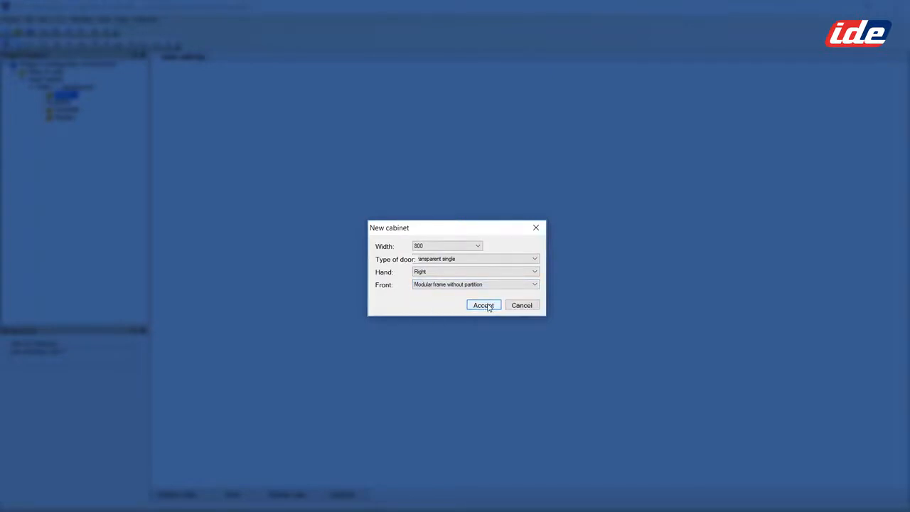
left_click(483, 305)
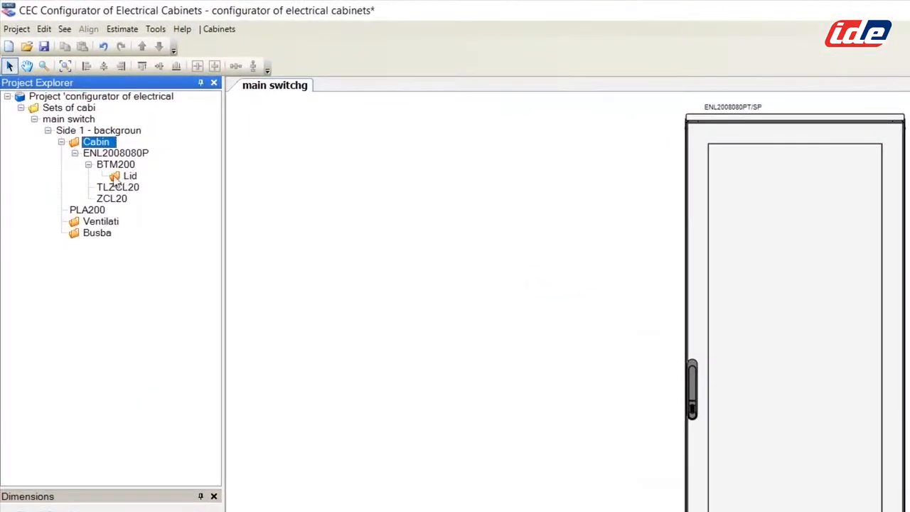
Step: Fit a BA/4P_V vertical open frame breaker into the lids and check it in interior view
right_click(128, 177)
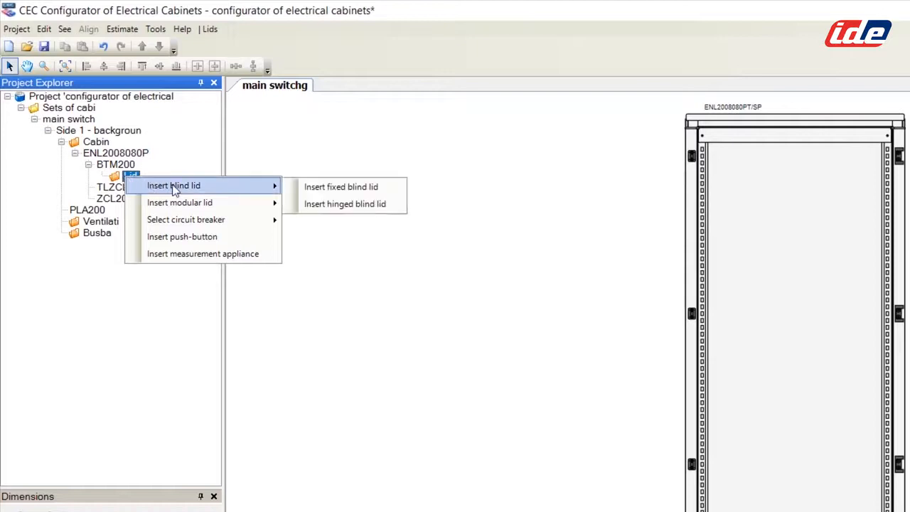
mouse_move(206, 223)
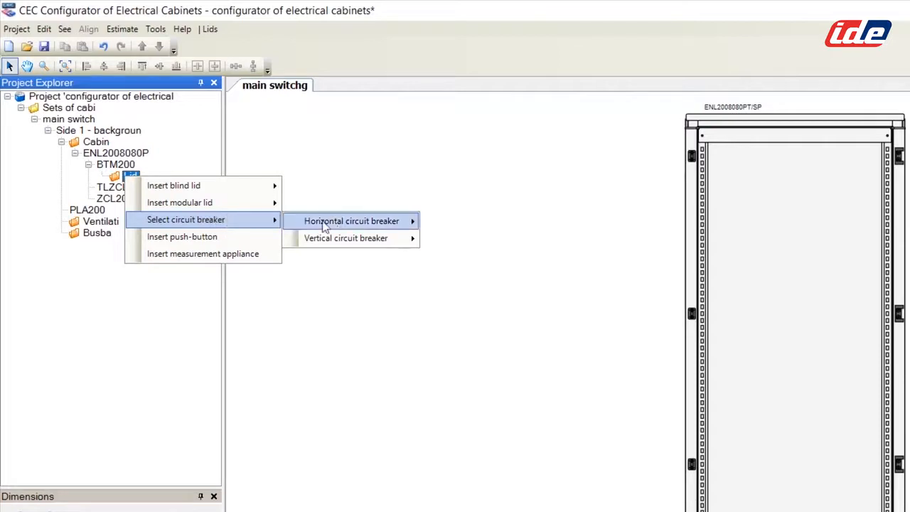
mouse_move(347, 240)
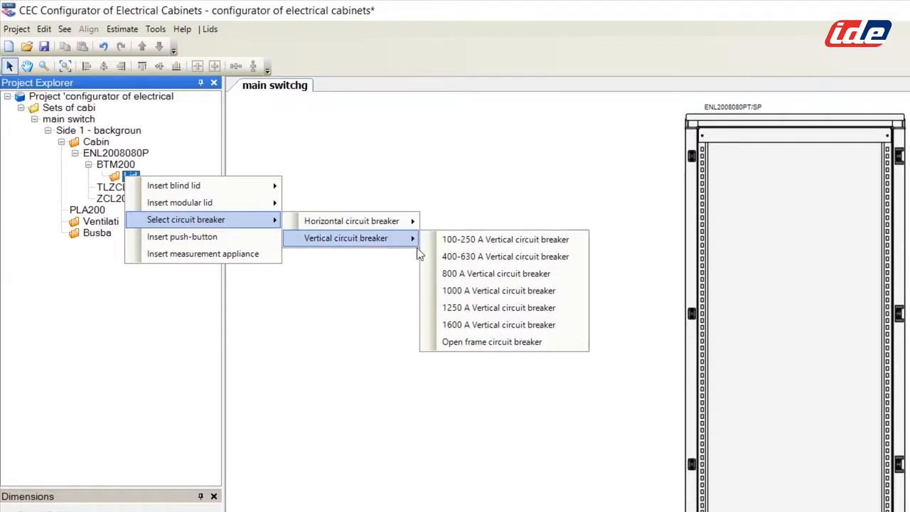
left_click(509, 343)
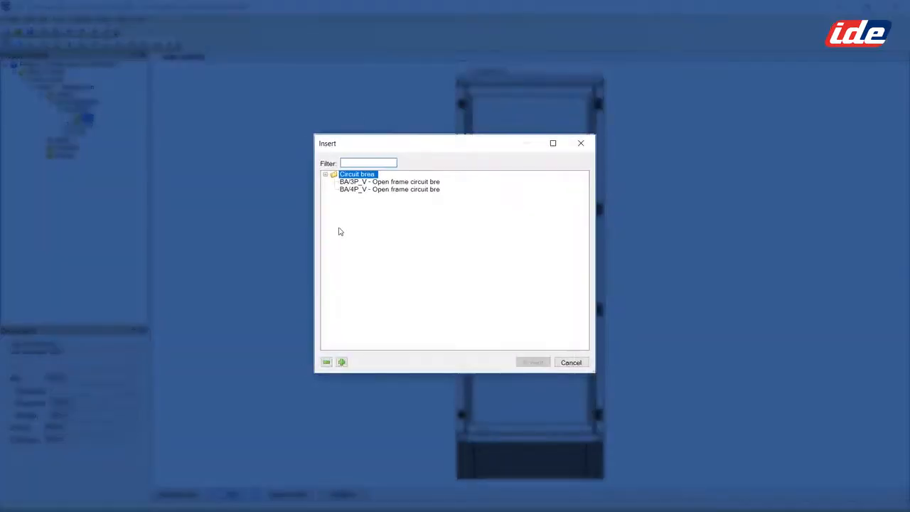
left_click(384, 190)
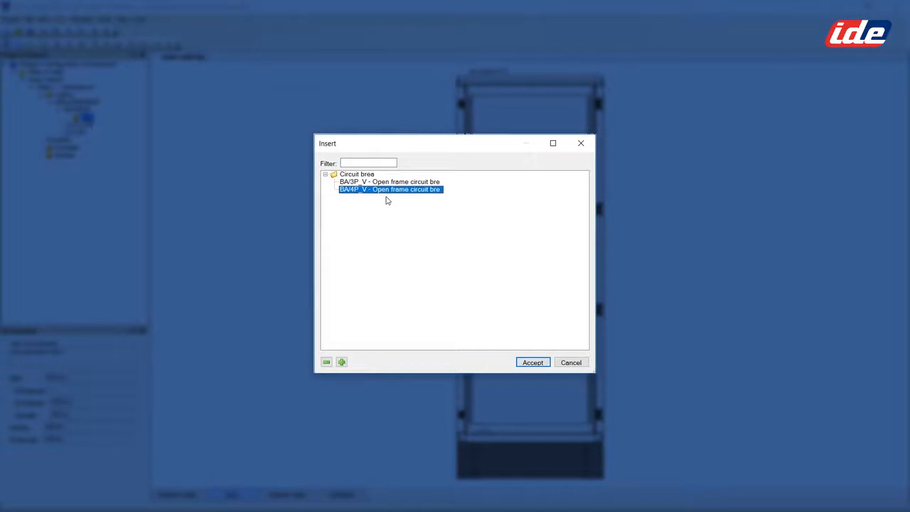
left_click(532, 362)
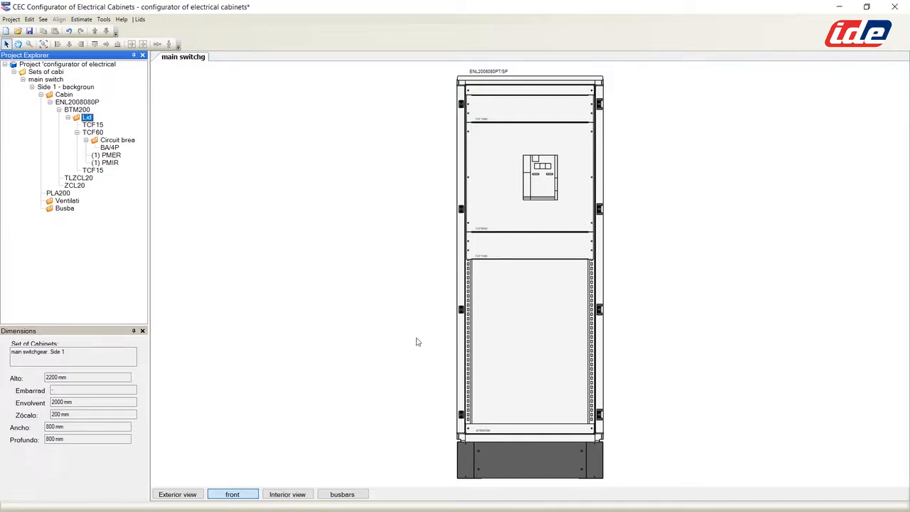
left_click(288, 494)
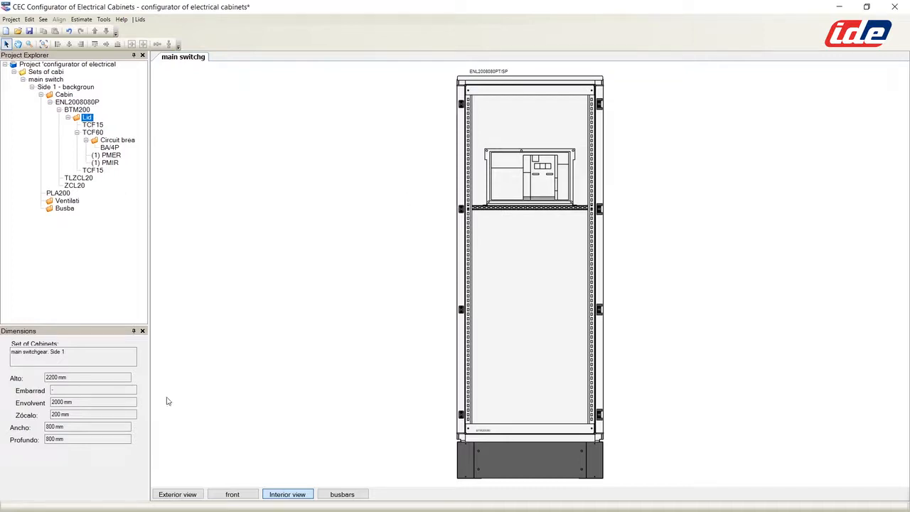
left_click(232, 494)
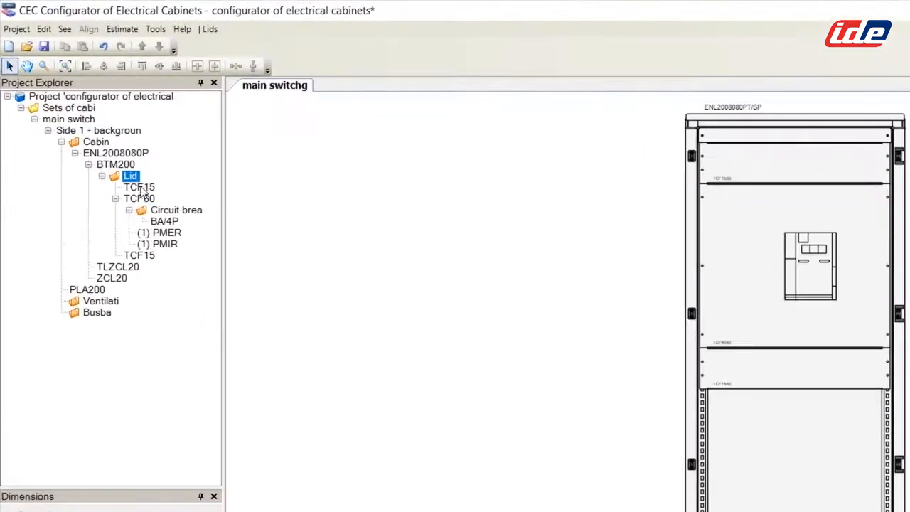
Step: Add a TCF2080 fixed blind lid and move it up twice to the cabinet top
right_click(132, 184)
mouse_move(168, 189)
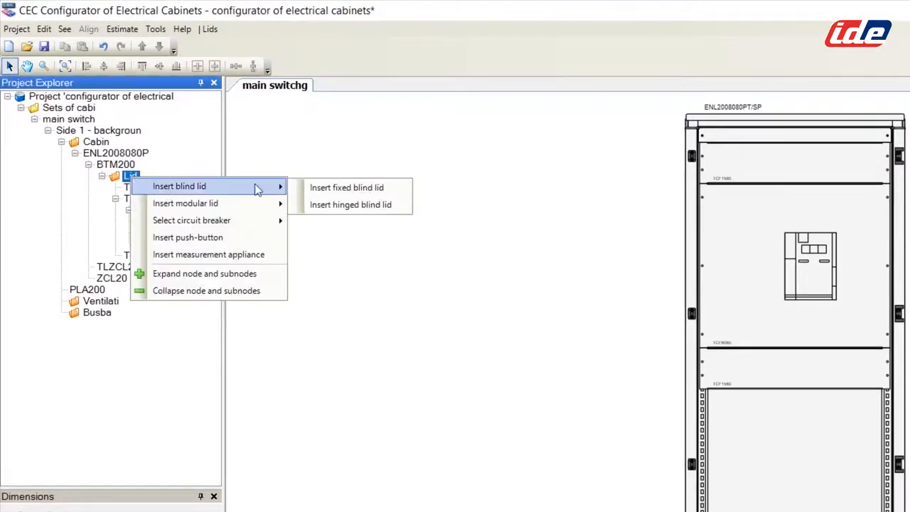
left_click(347, 188)
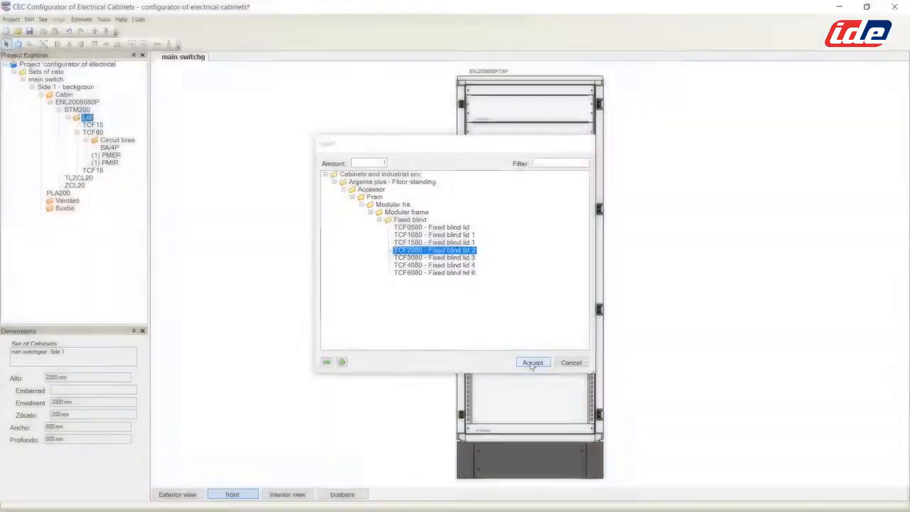
left_click(532, 362)
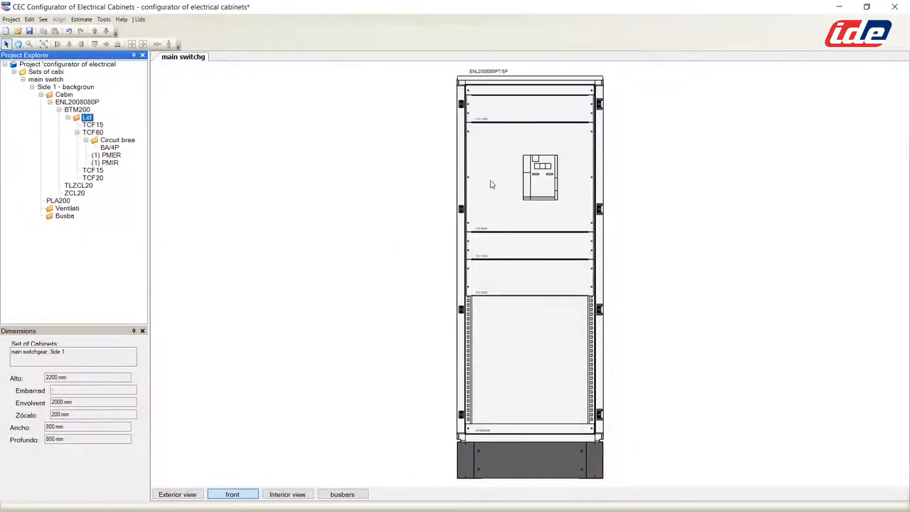
left_click(500, 290)
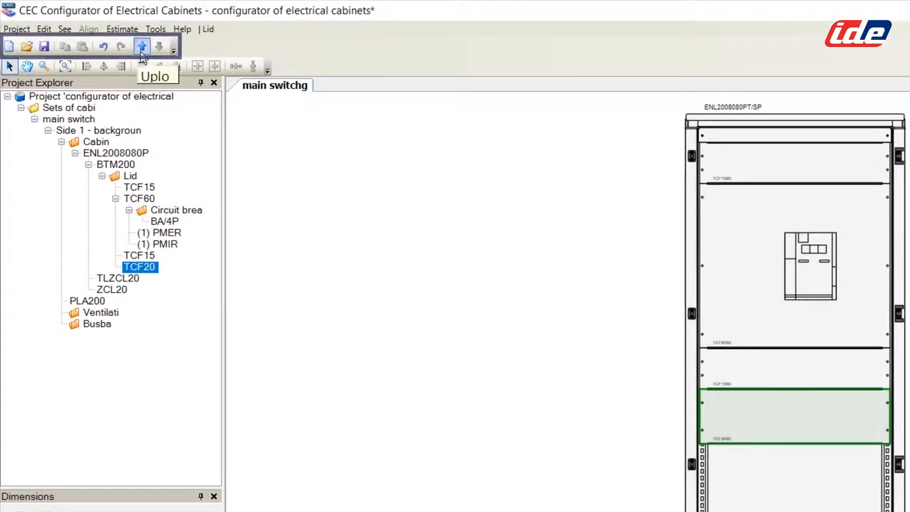
left_click(94, 30)
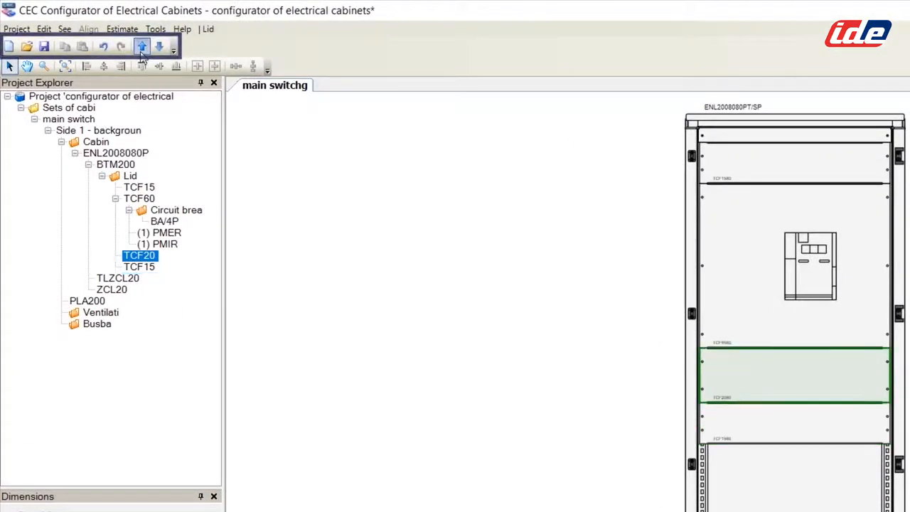
left_click(142, 47)
left_click(141, 47)
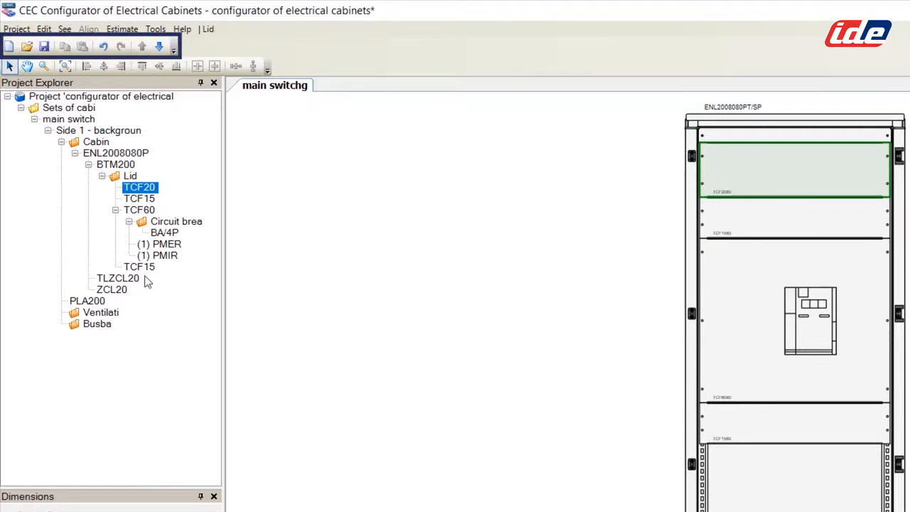
left_click(131, 176)
Step: Insert a TMF2080 200x800 fixed modular lid into the cabinet's lids
right_click(130, 177)
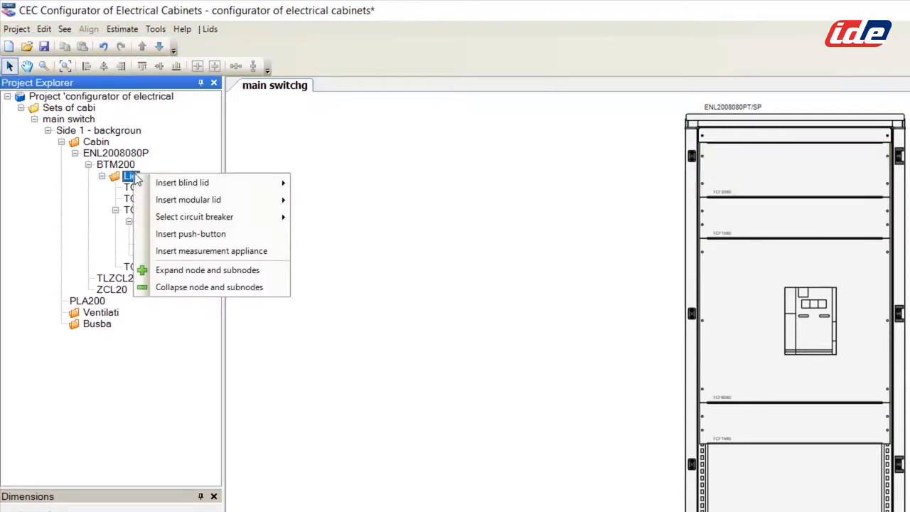
mouse_move(180, 199)
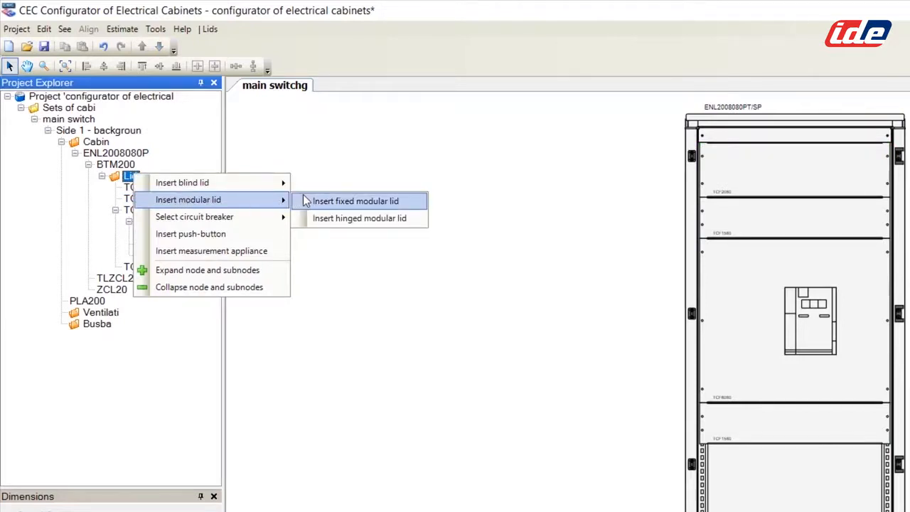
left_click(366, 203)
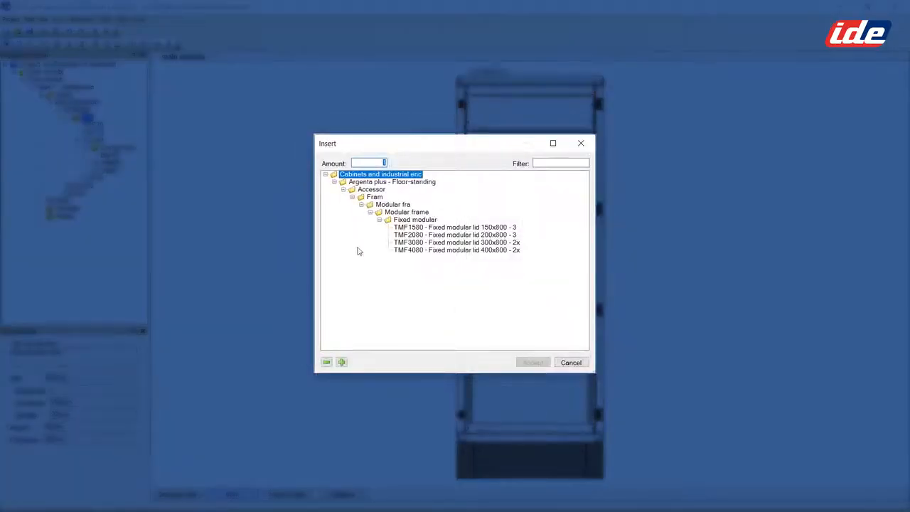
left_click(438, 236)
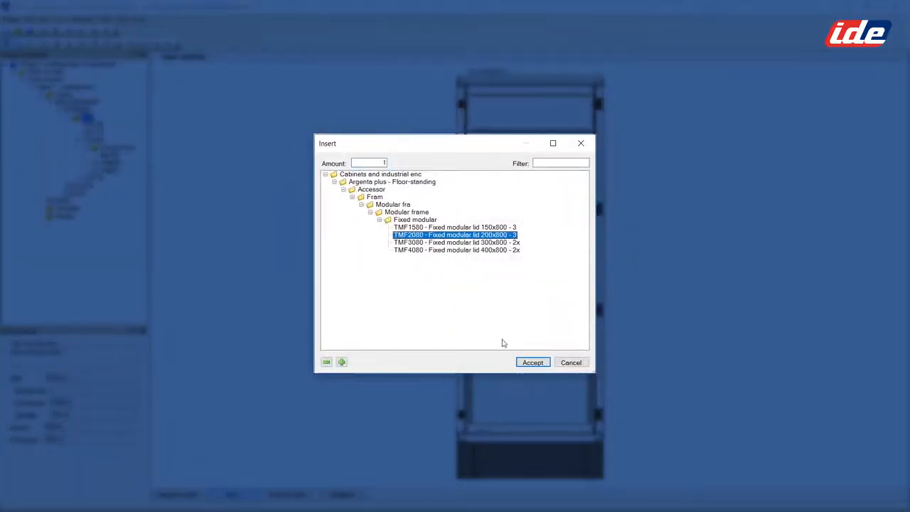
left_click(531, 362)
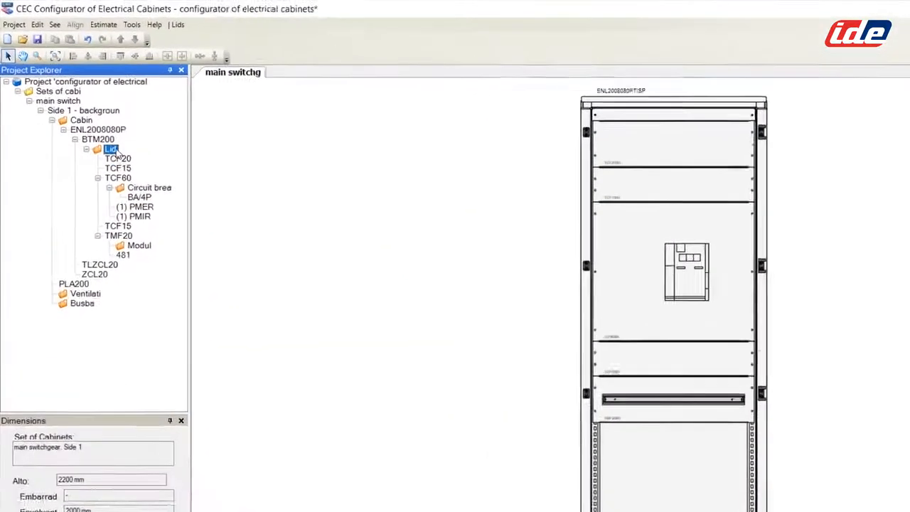
Step: Insert the TCF4080 fixed blind lid into the cabinet's lids
right_click(89, 117)
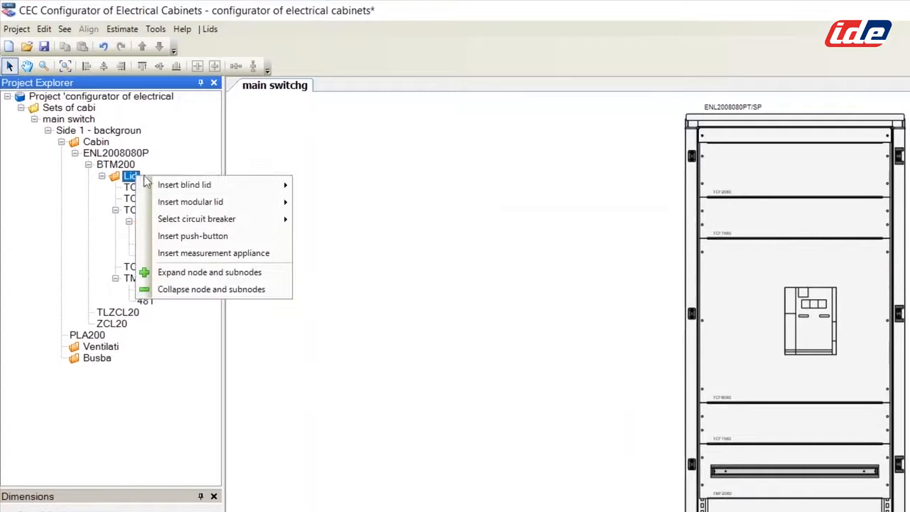
mouse_move(181, 186)
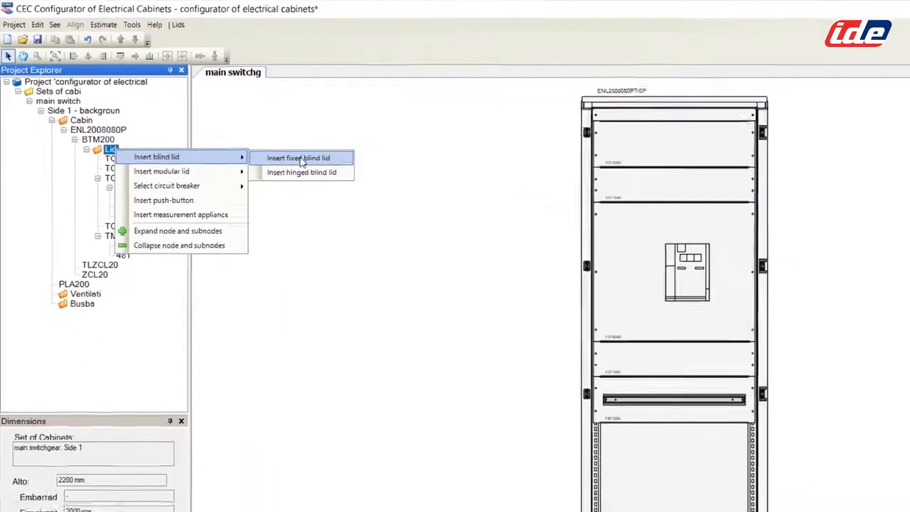
left_click(353, 187)
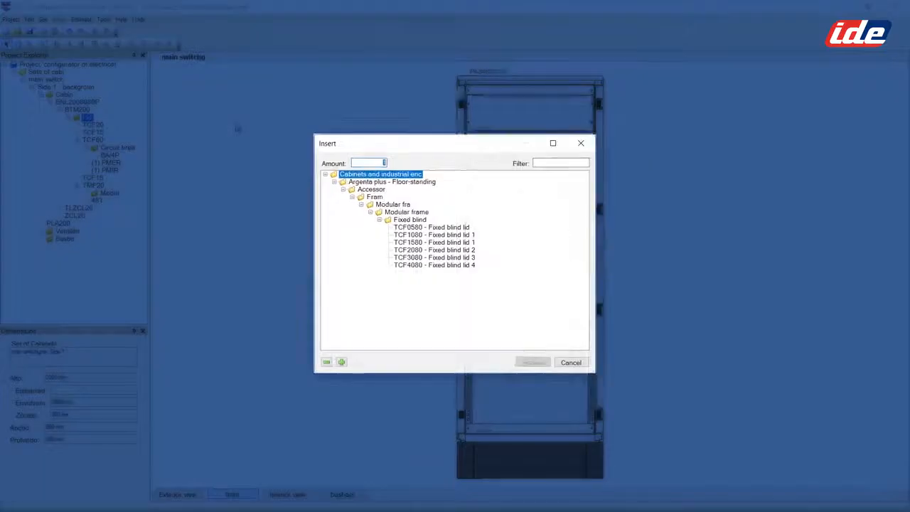
left_click(417, 266)
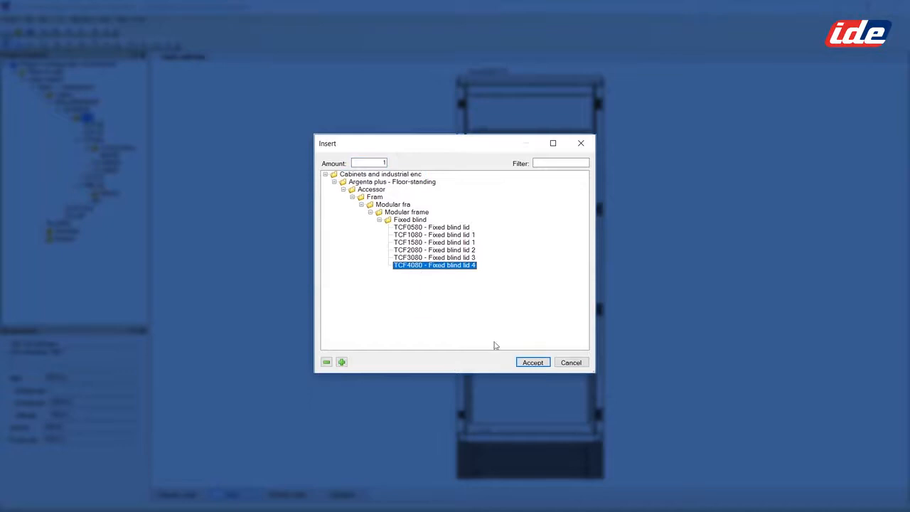
left_click(533, 361)
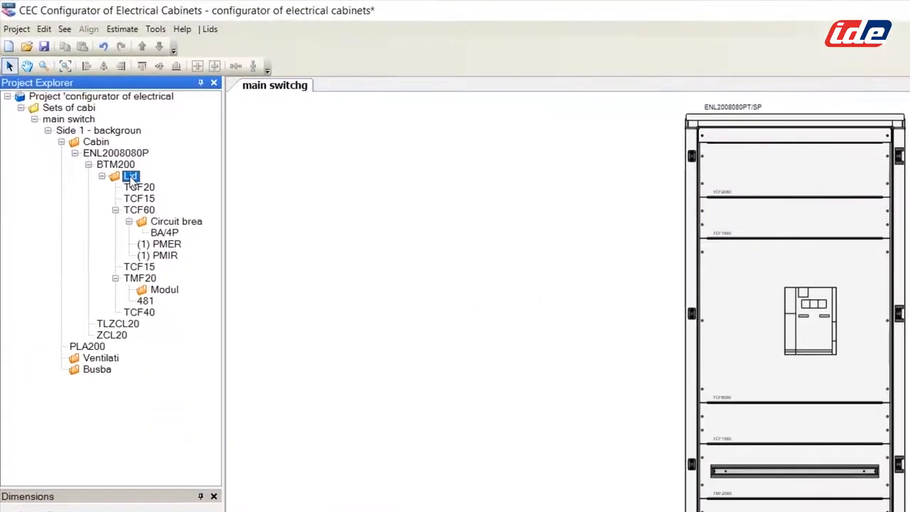
Step: Insert a TCF1080 fixed blind lid (100x800) into the cabinet
right_click(86, 117)
mouse_move(163, 185)
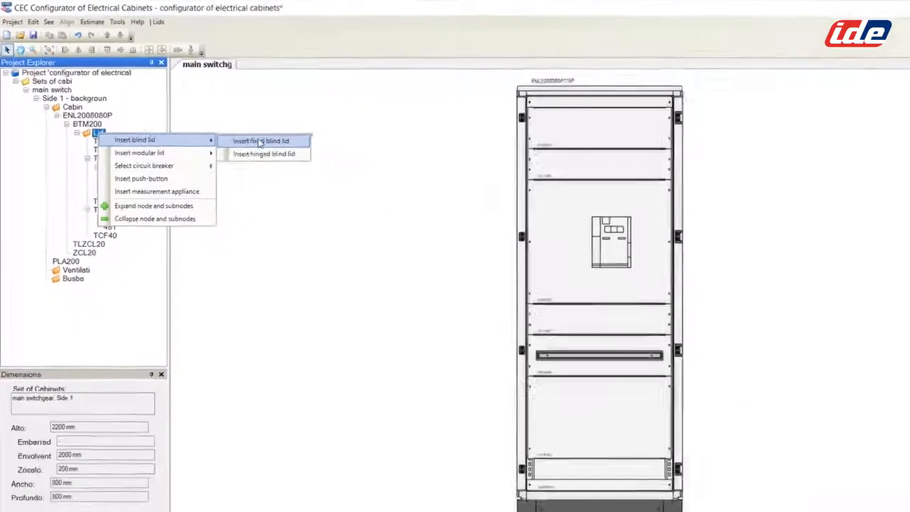
left_click(260, 141)
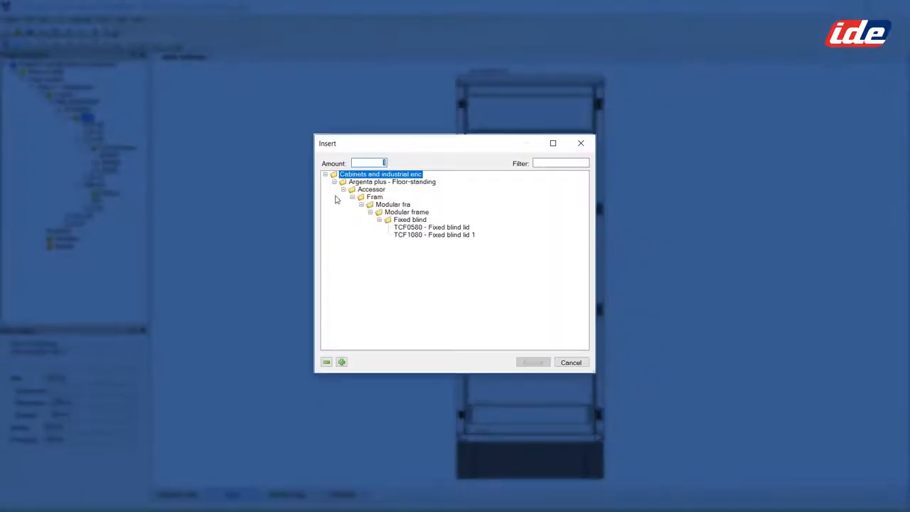
left_click(416, 236)
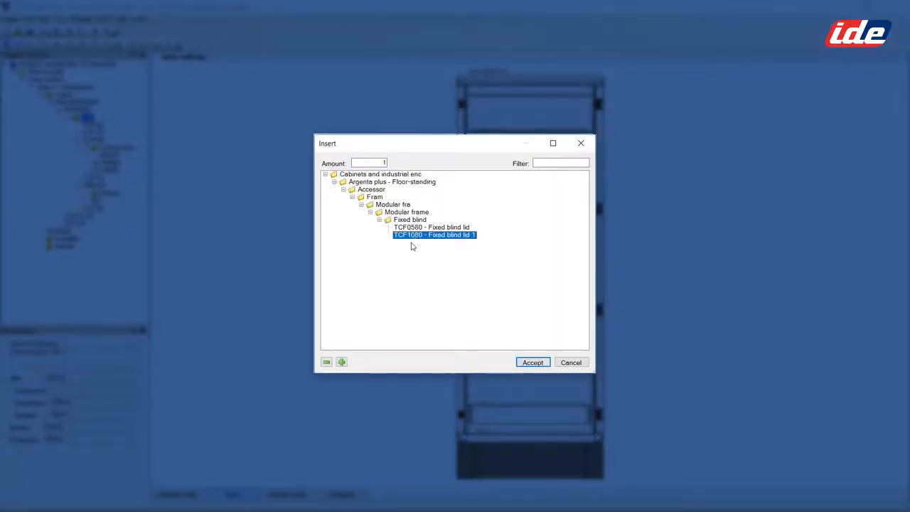
left_click(531, 363)
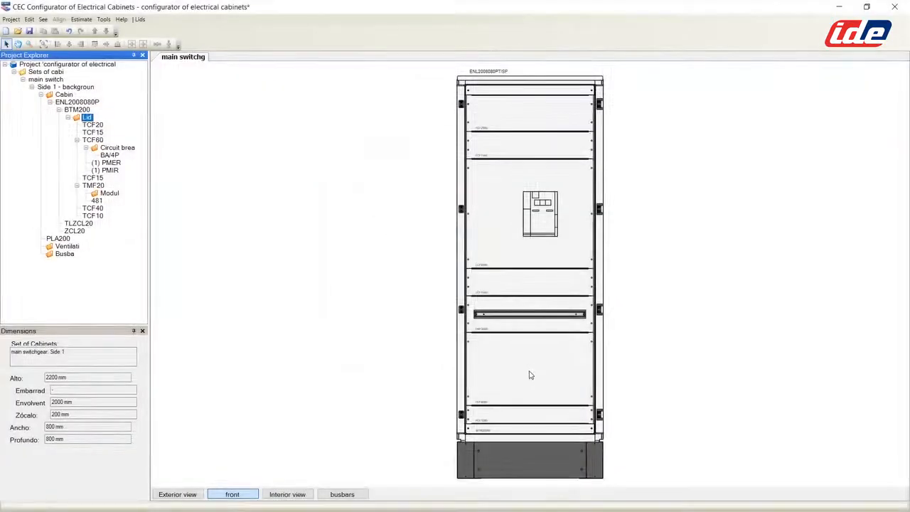
Step: Move the new TCF10 lid up two positions so it sits just above TCF40
left_click(525, 415)
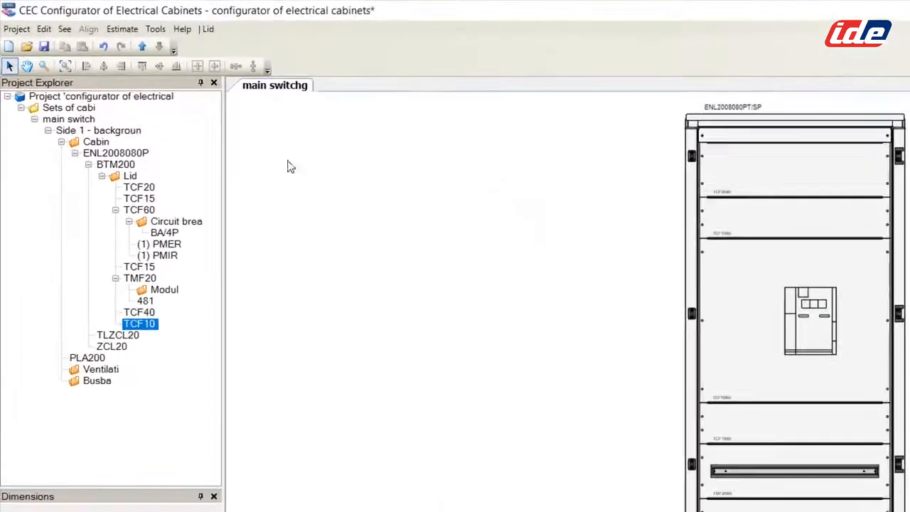
left_click(139, 49)
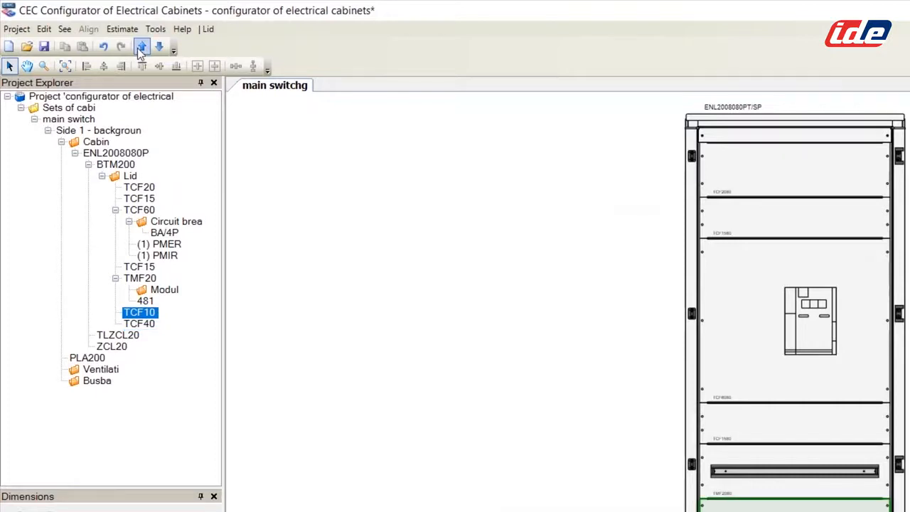
left_click(139, 50)
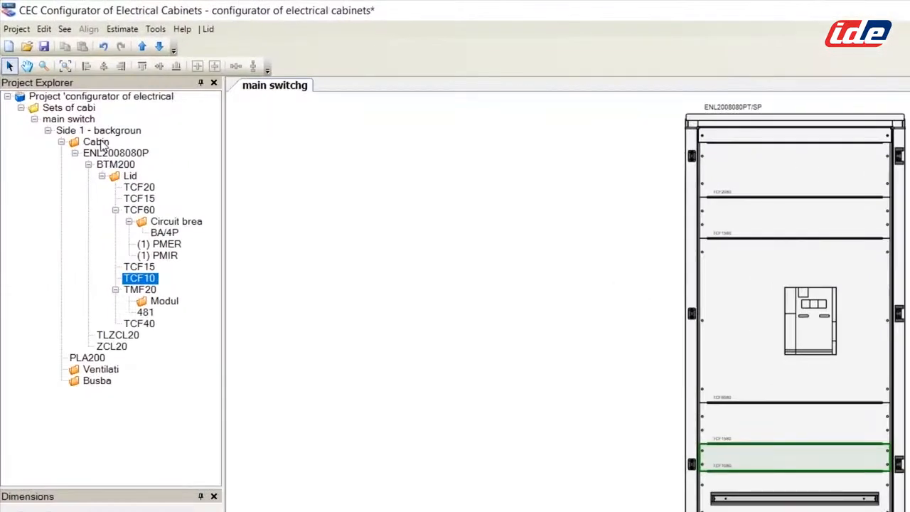
Step: Insert an 800-wide cabinet with a transparent single door and modular frame front without partition
right_click(101, 143)
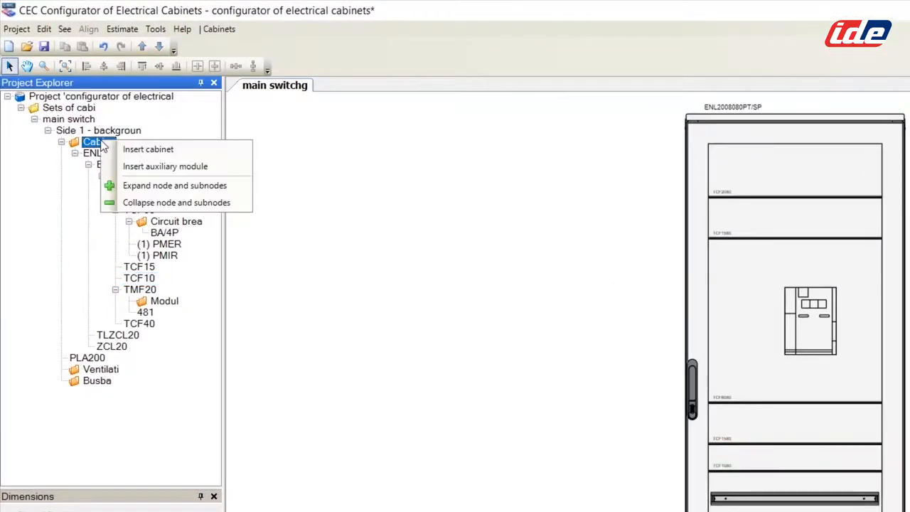
left_click(146, 150)
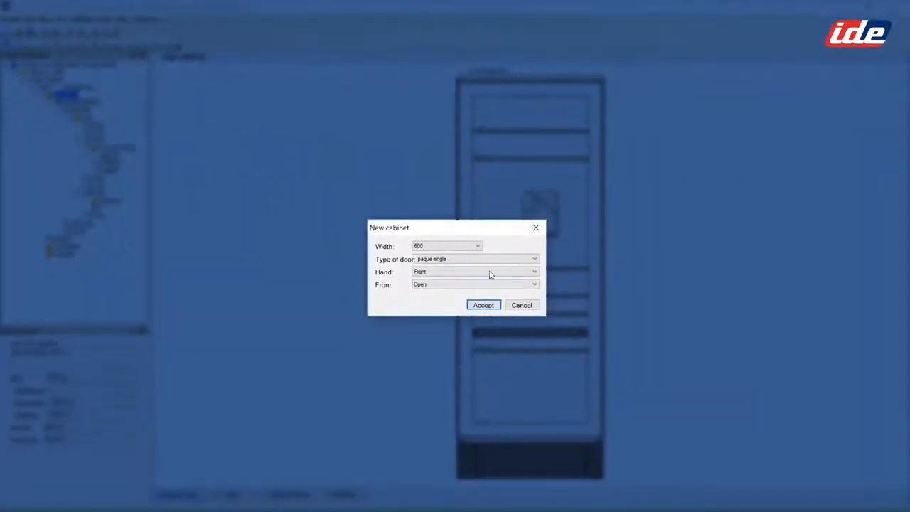
left_click(478, 247)
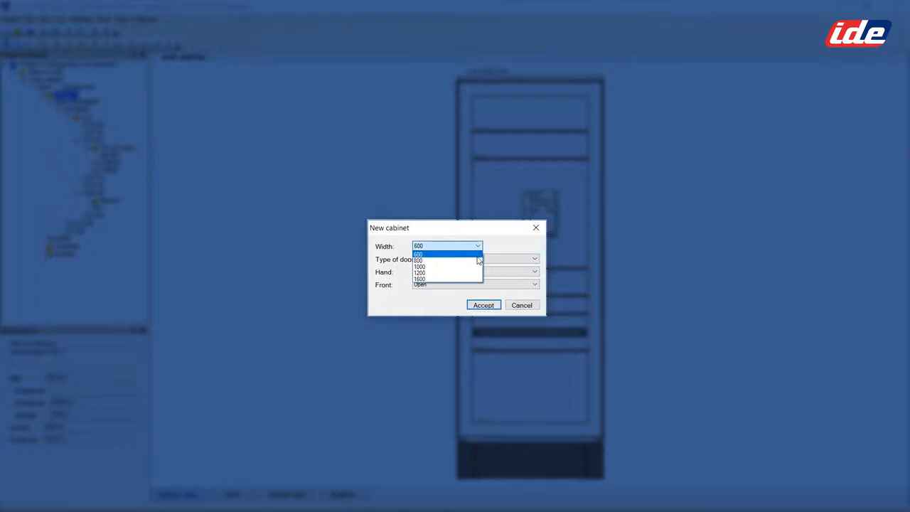
left_click(479, 264)
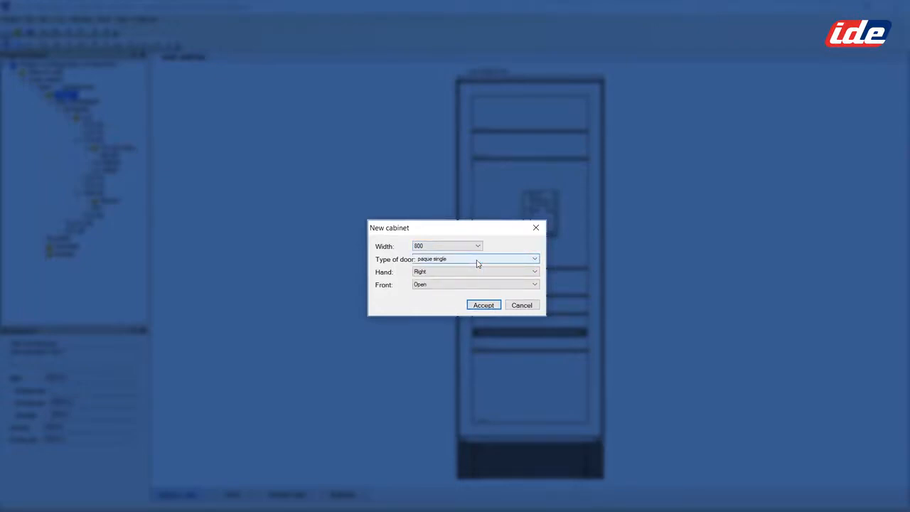
left_click(534, 259)
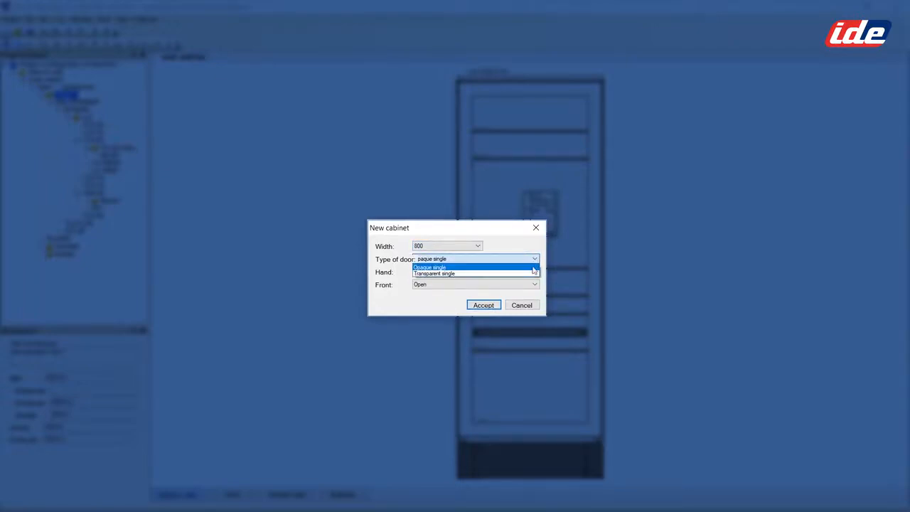
left_click(529, 274)
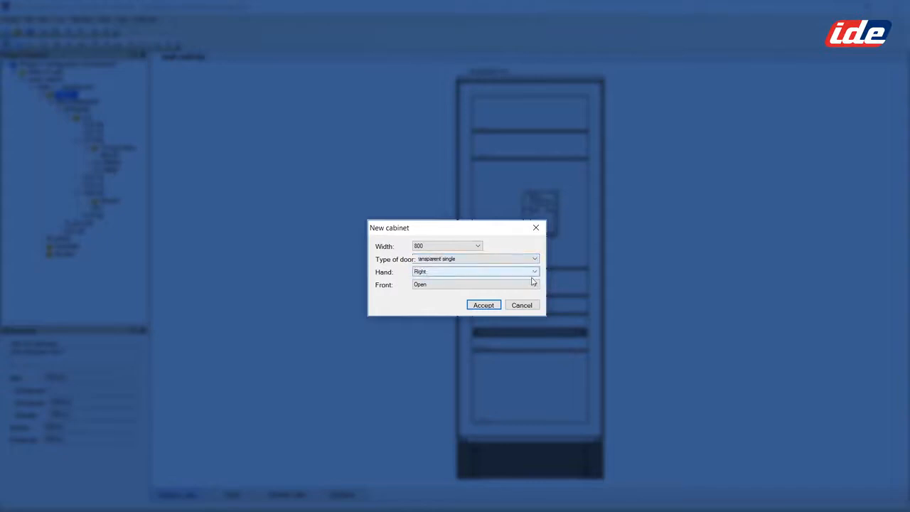
left_click(535, 284)
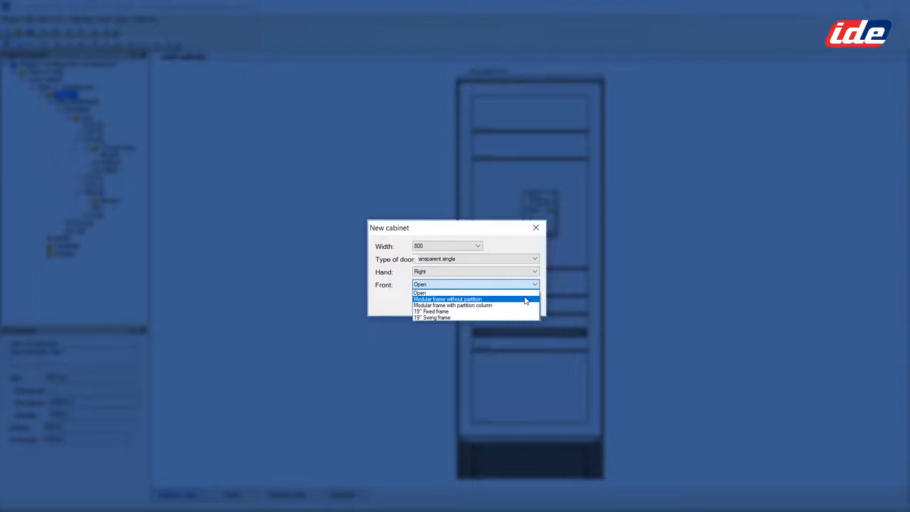
left_click(526, 299)
left_click(489, 310)
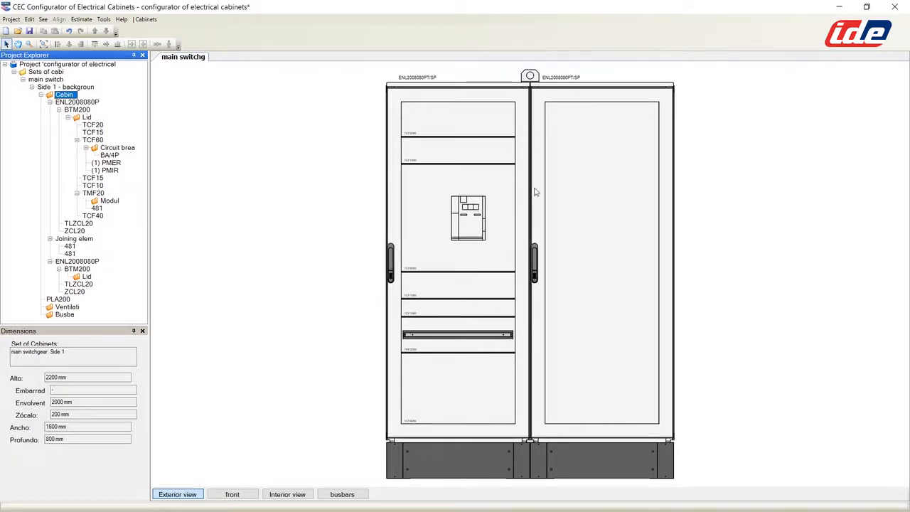
Step: Fit the second cabinet's lids with a CM/400-630A_4P_V vertical moulded-case breaker
left_click(604, 136)
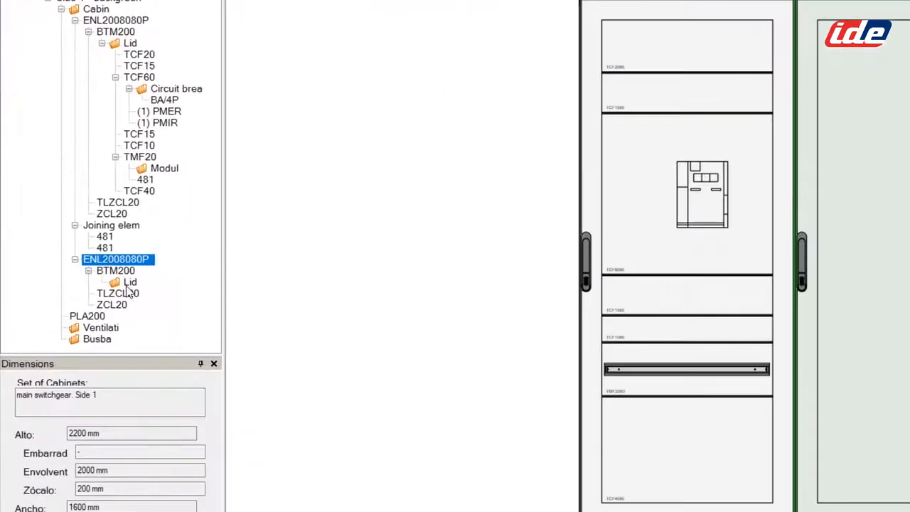
right_click(129, 283)
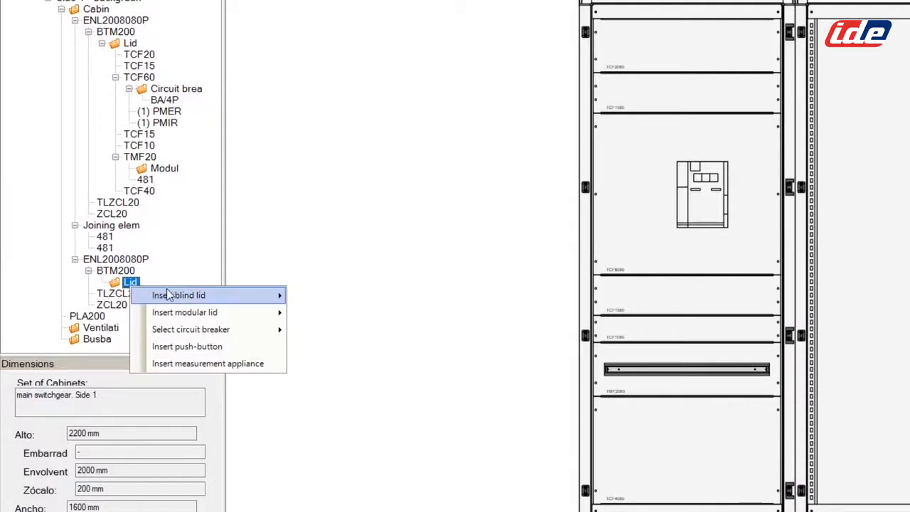
mouse_move(194, 331)
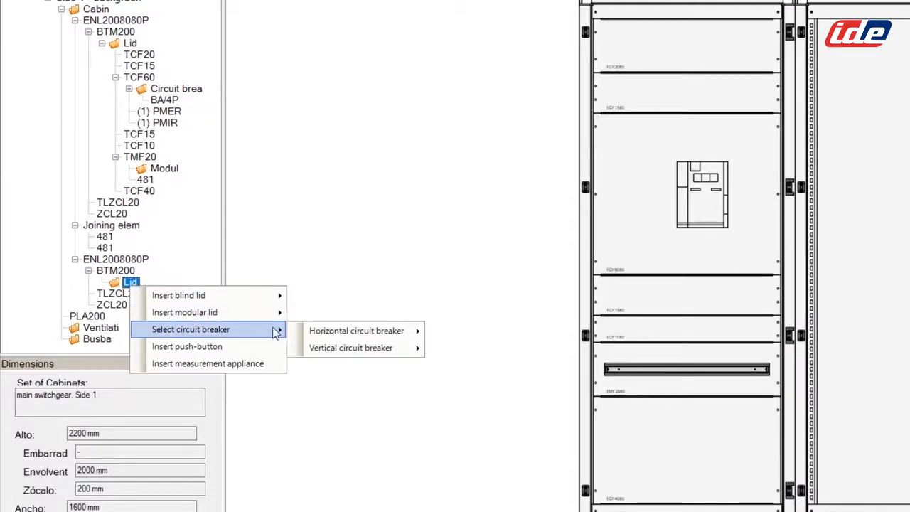
mouse_move(367, 350)
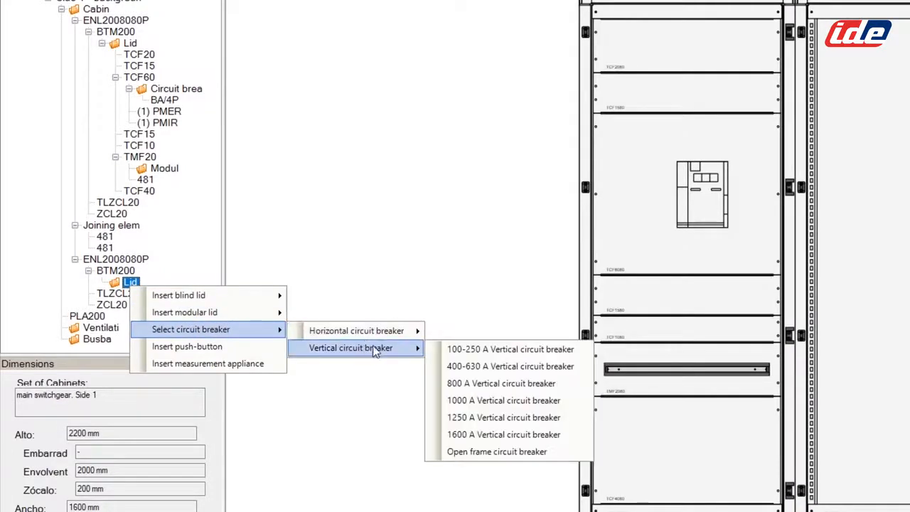
left_click(500, 368)
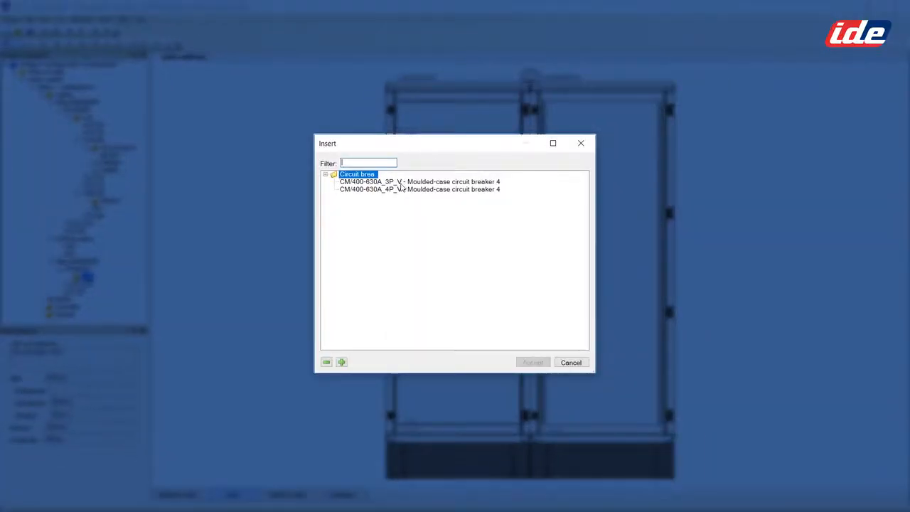
left_click(401, 190)
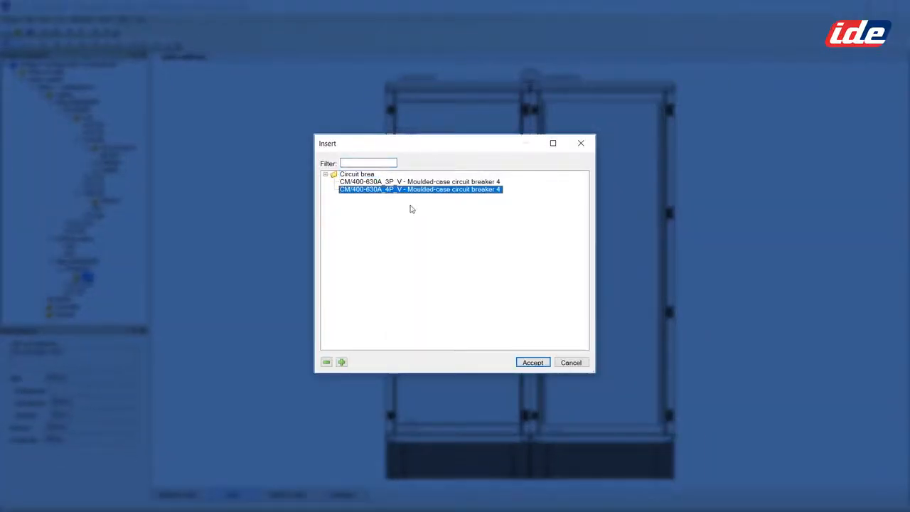
left_click(530, 364)
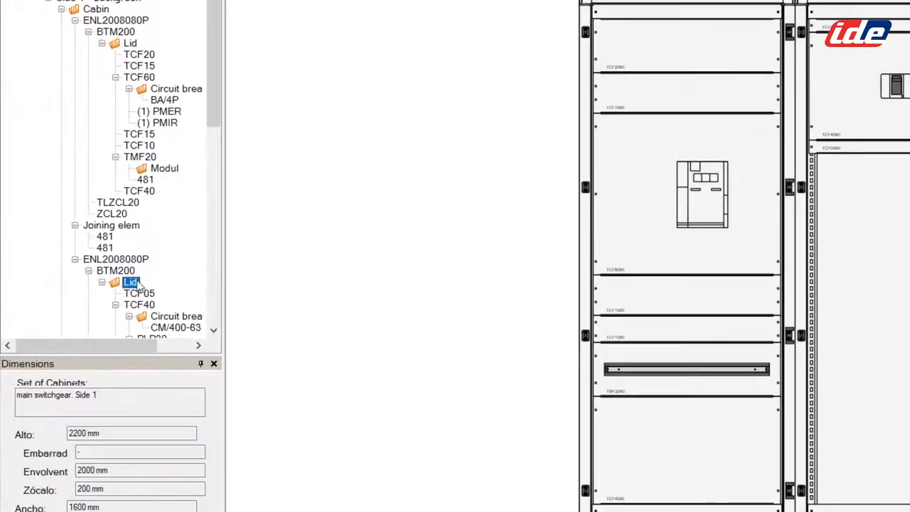
Step: Insert a TCF2080 fixed blind lid (200x800) into the second cabinet
right_click(89, 278)
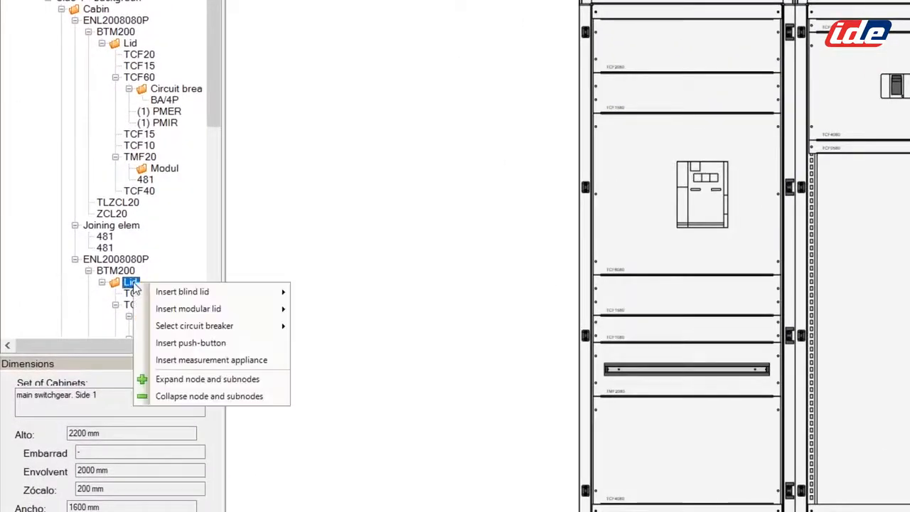
mouse_move(202, 300)
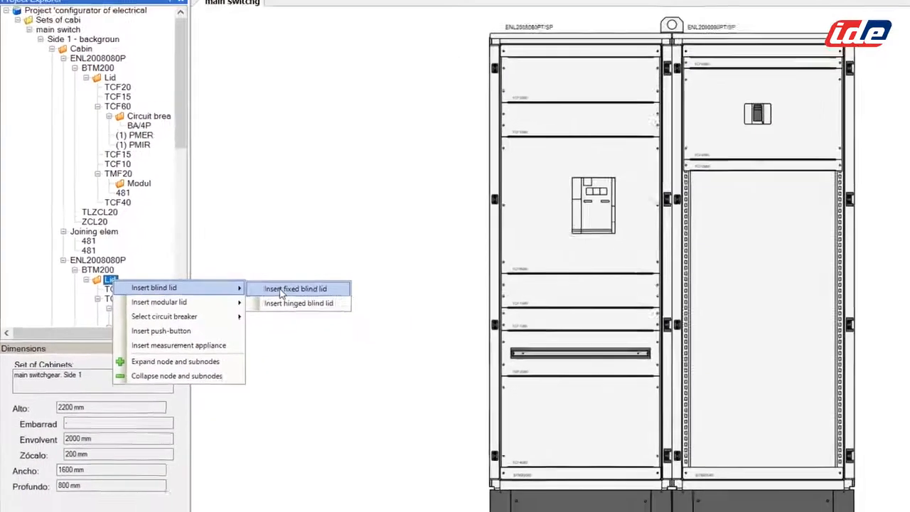
left_click(321, 293)
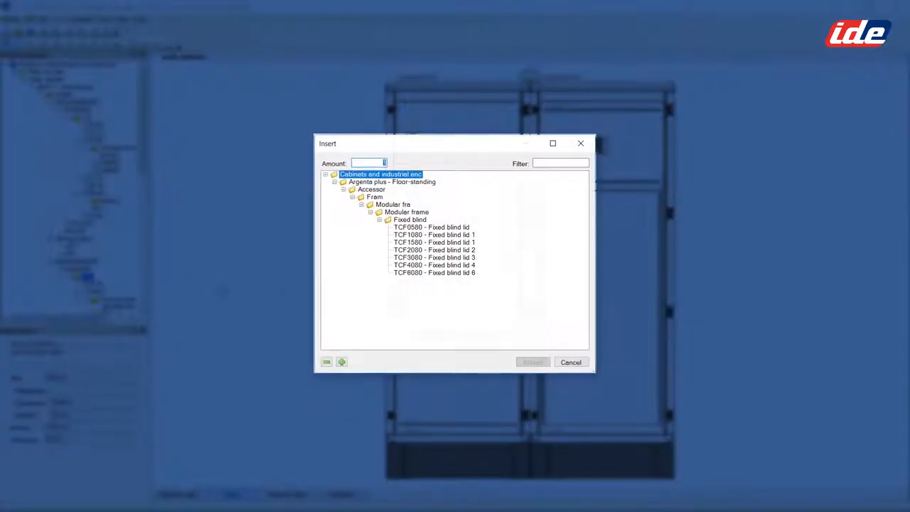
left_click(409, 251)
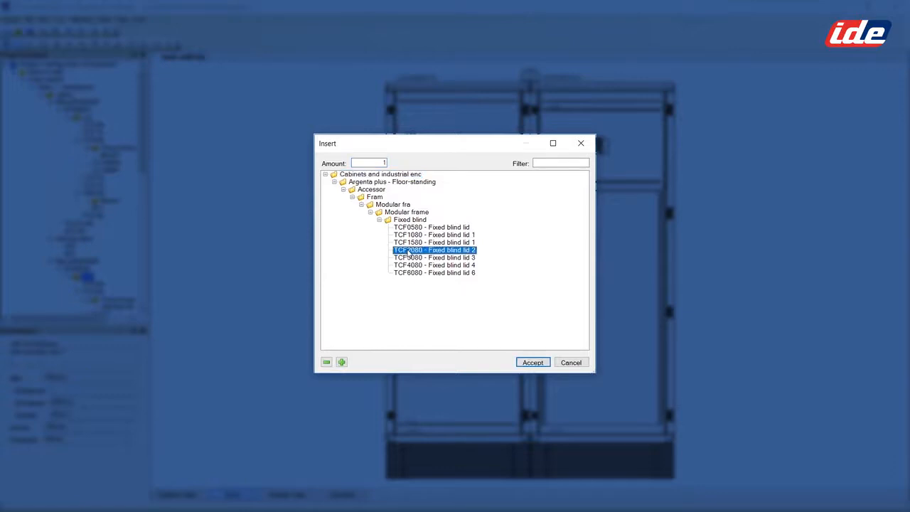
left_click(531, 363)
Step: Move the new TCF20 blind lid up three slots to the top of the cabinet
left_click(588, 217)
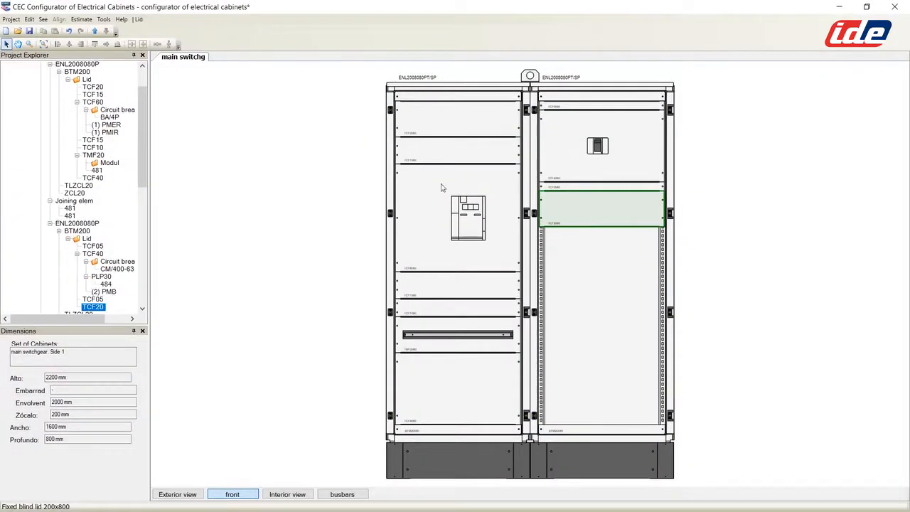
left_click(95, 31)
left_click(94, 31)
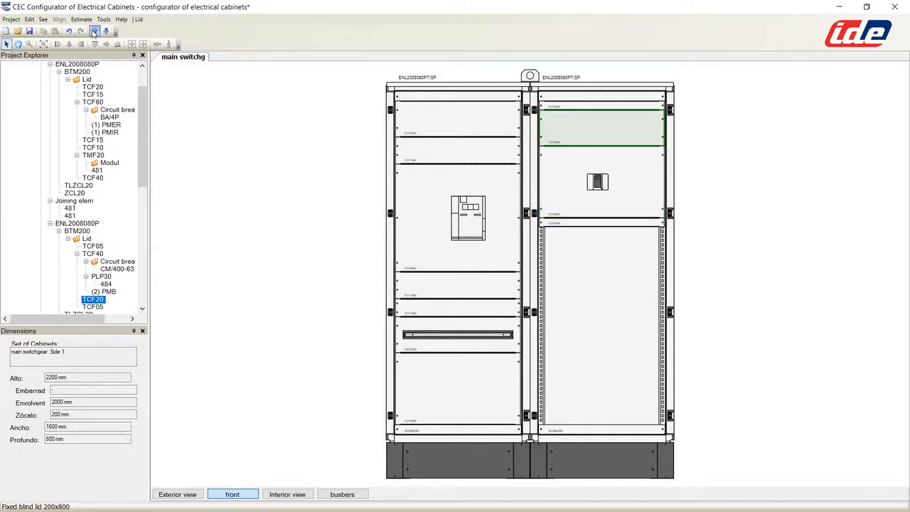
left_click(95, 31)
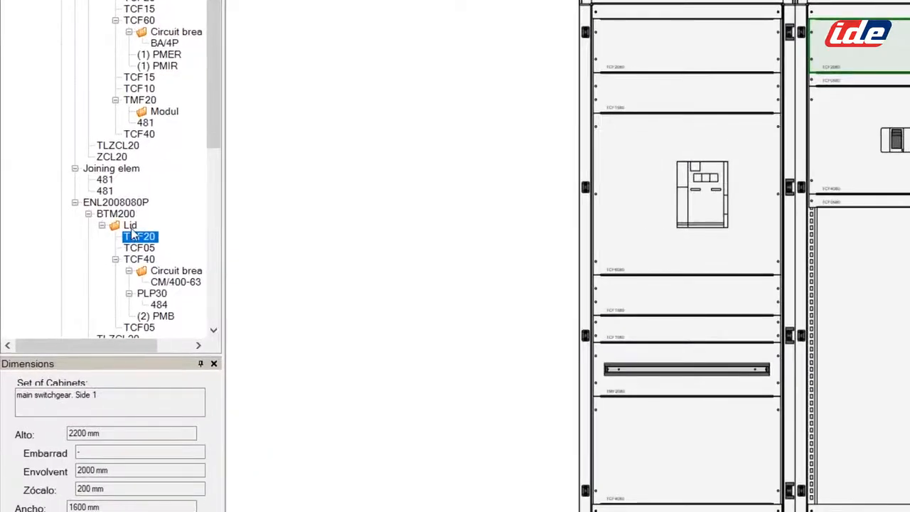
Step: Insert a CM/100-250A_4P_V vertical breaker on a new lid below the 400-630A breaker
right_click(87, 239)
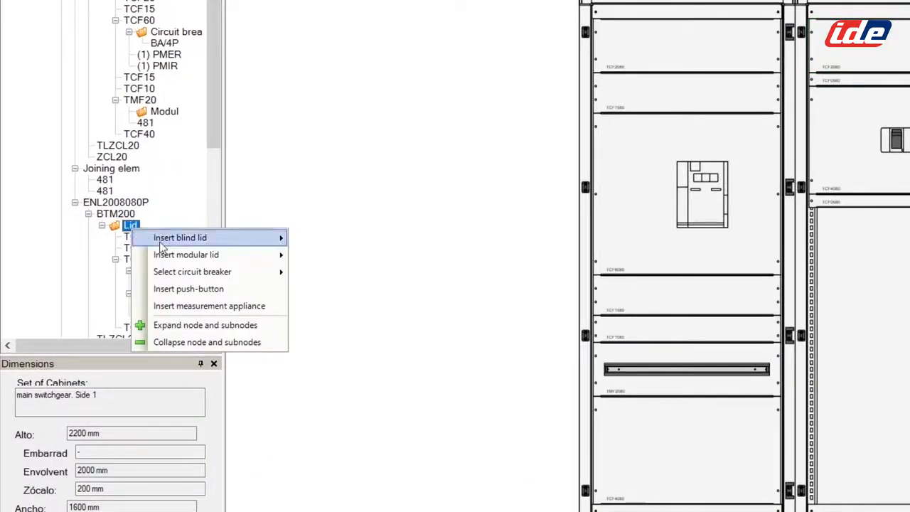
mouse_move(178, 275)
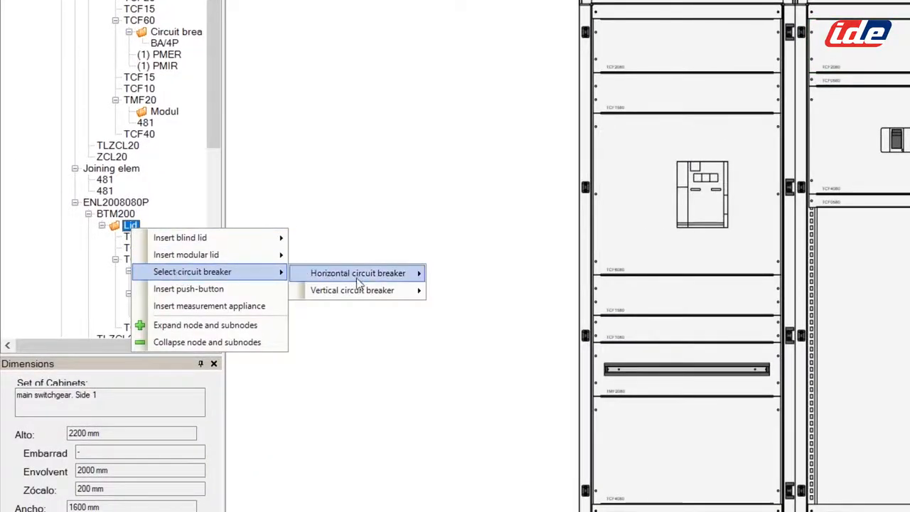
mouse_move(363, 291)
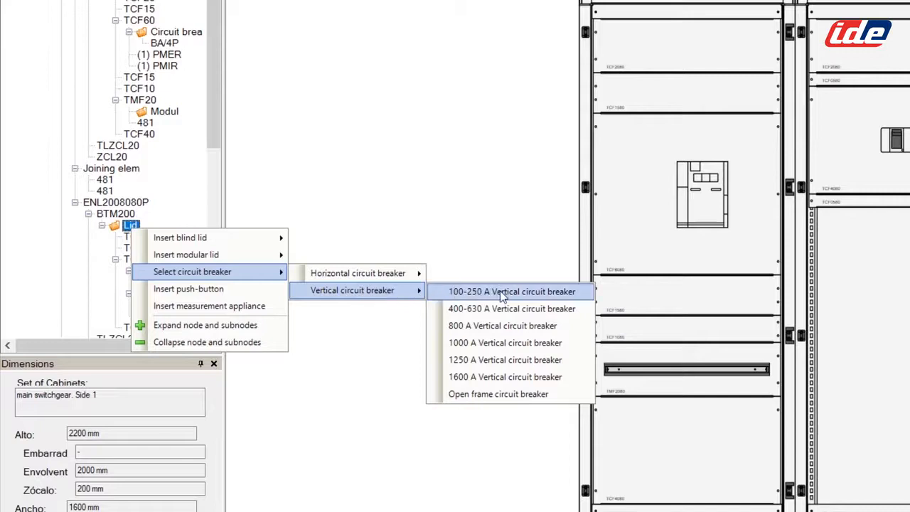
left_click(456, 291)
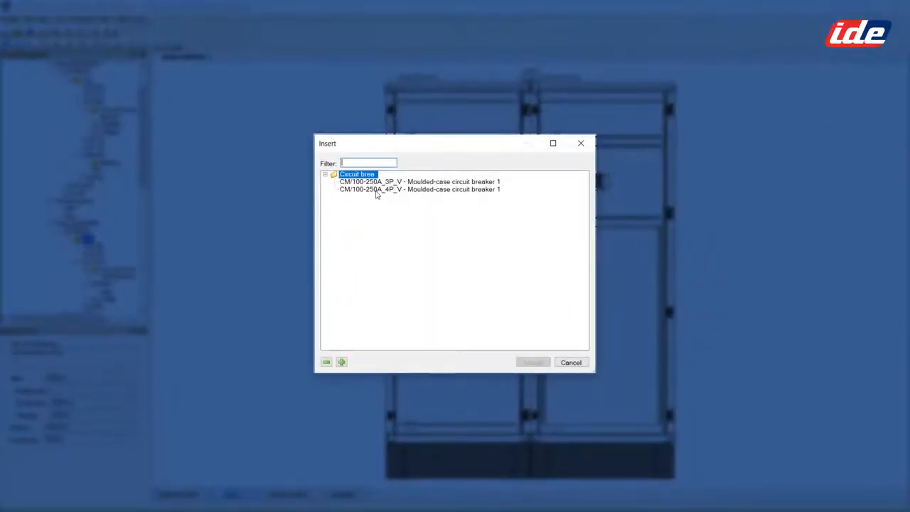
left_click(376, 191)
left_click(533, 362)
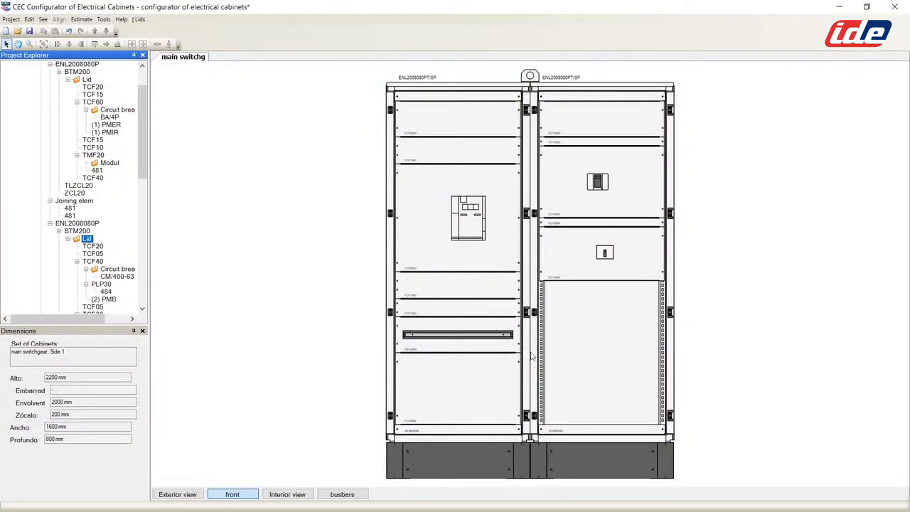
Step: In the interior view, add a second CM/100-250A 4-pole breaker beside the first
left_click(298, 496)
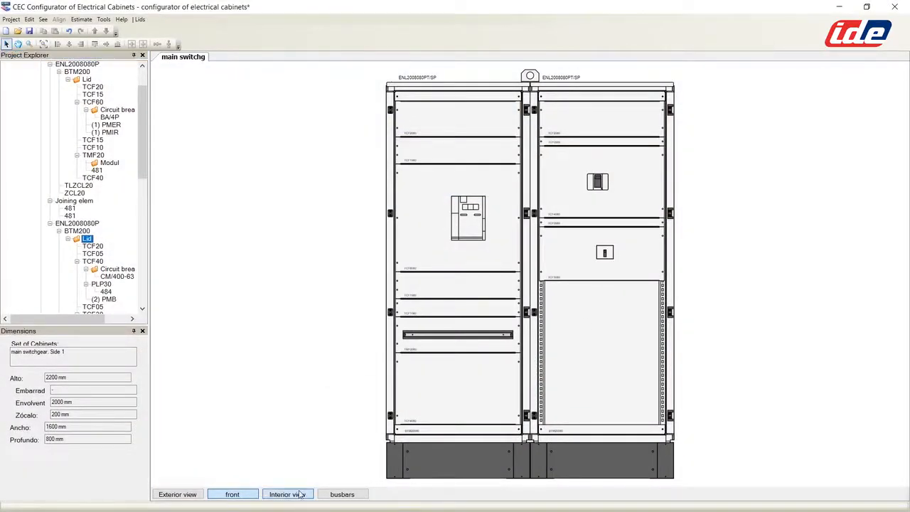
left_click(569, 270)
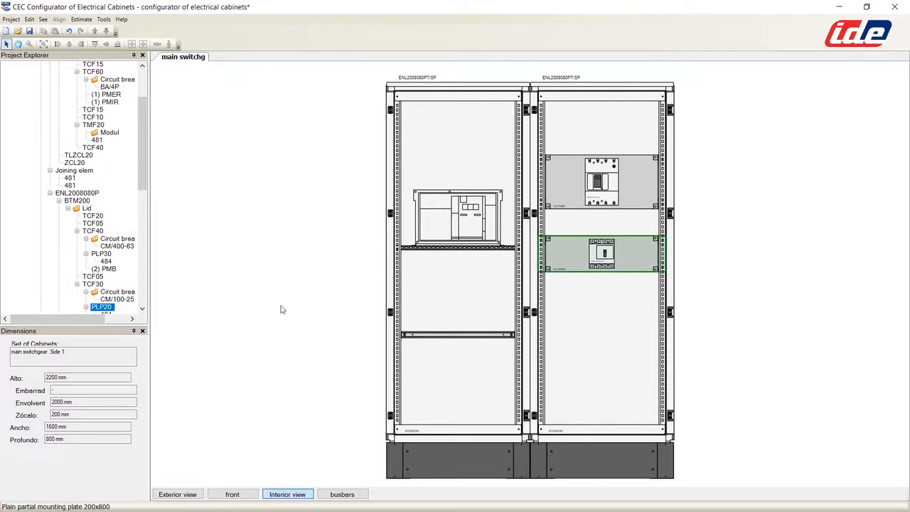
right_click(126, 292)
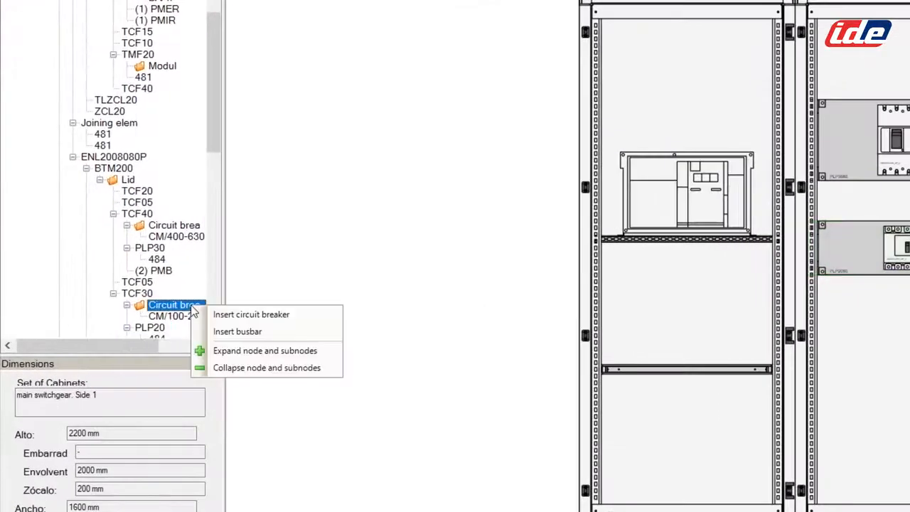
left_click(234, 314)
left_click(412, 190)
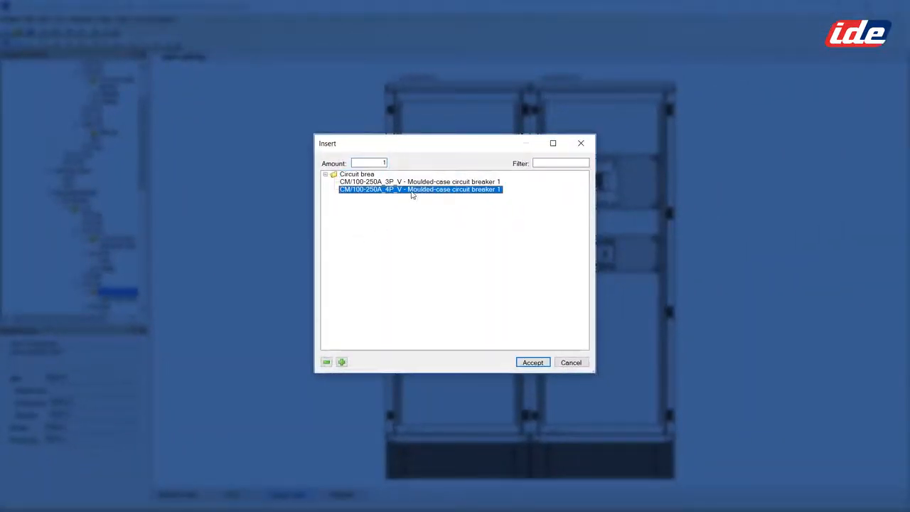
left_click(533, 362)
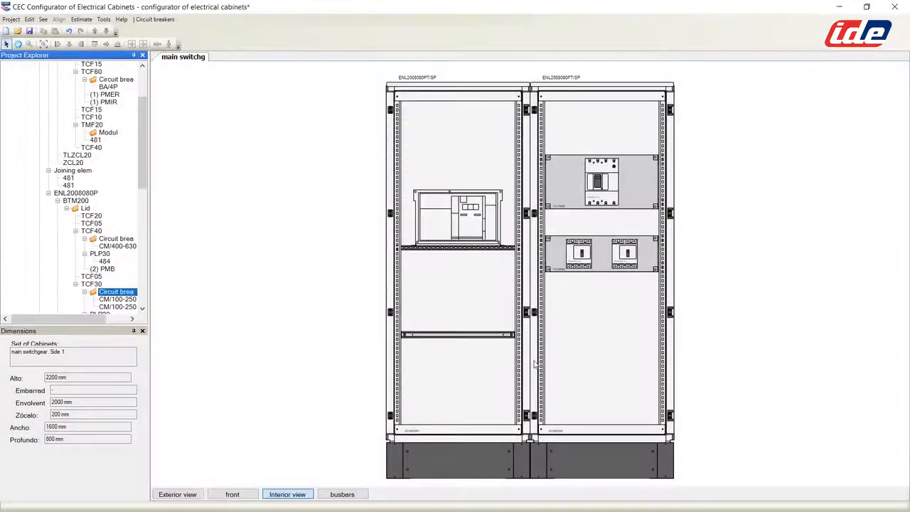
Step: Add a third CM/100-250A 4-pole breaker to complete the row of three
right_click(115, 293)
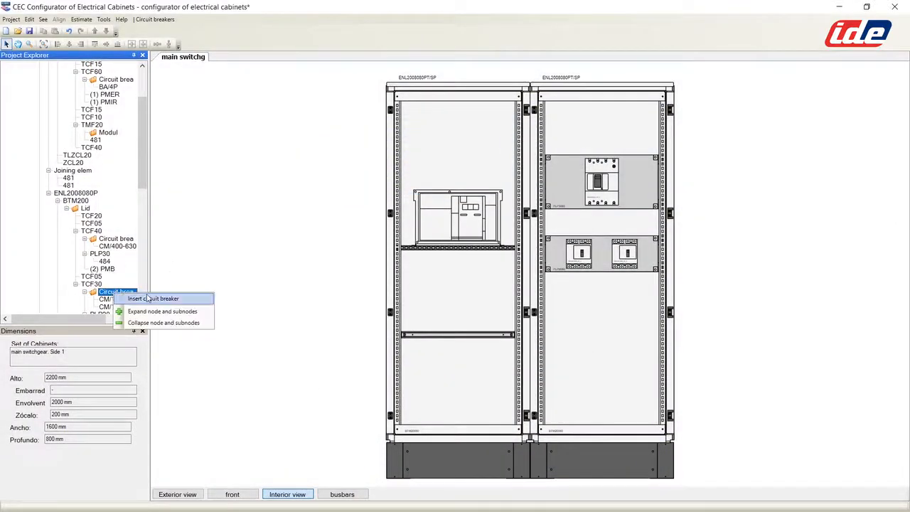
left_click(153, 298)
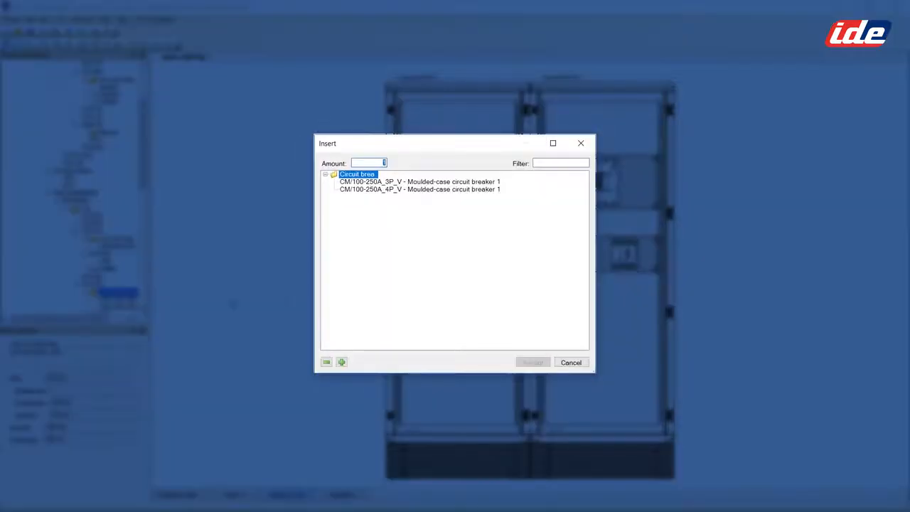
left_click(445, 192)
left_click(533, 362)
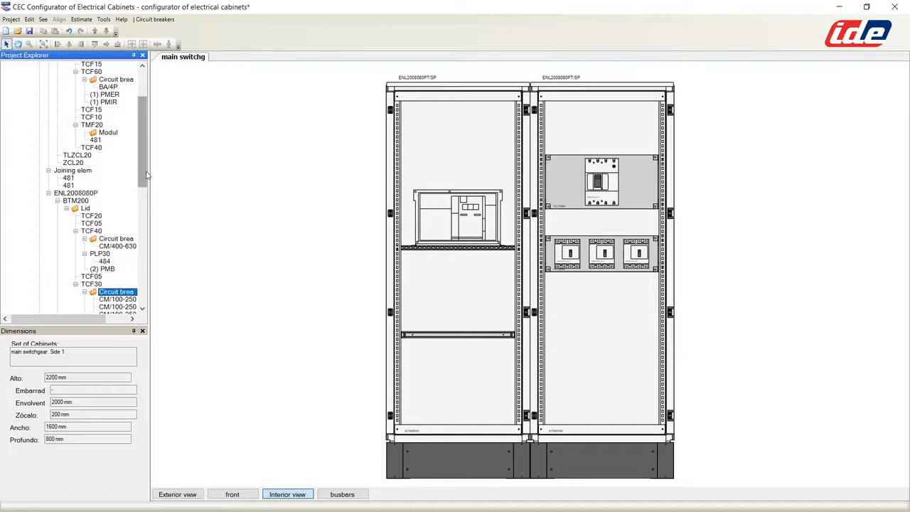
left_click_drag(145, 172, 141, 217)
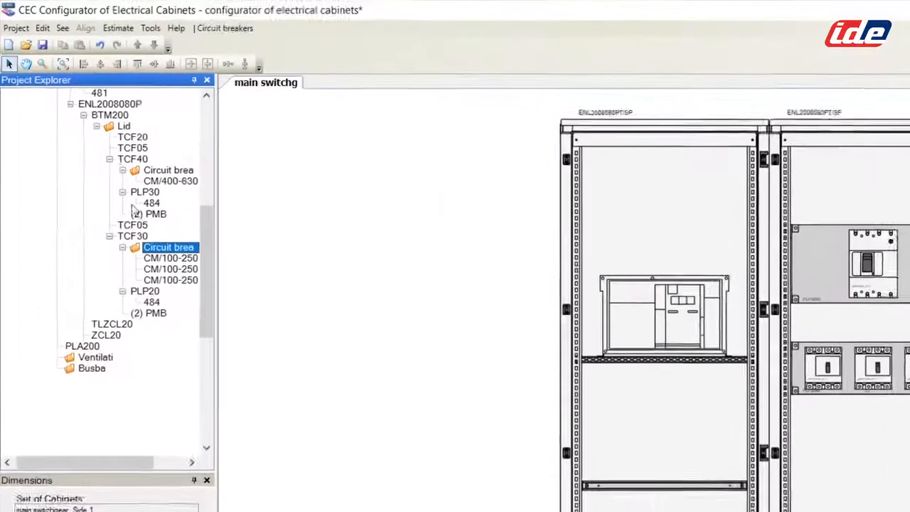
Step: Insert a CM/1250A_4P_V vertical moulded-case breaker onto the second cabinet's lids
left_click(85, 87)
right_click(131, 139)
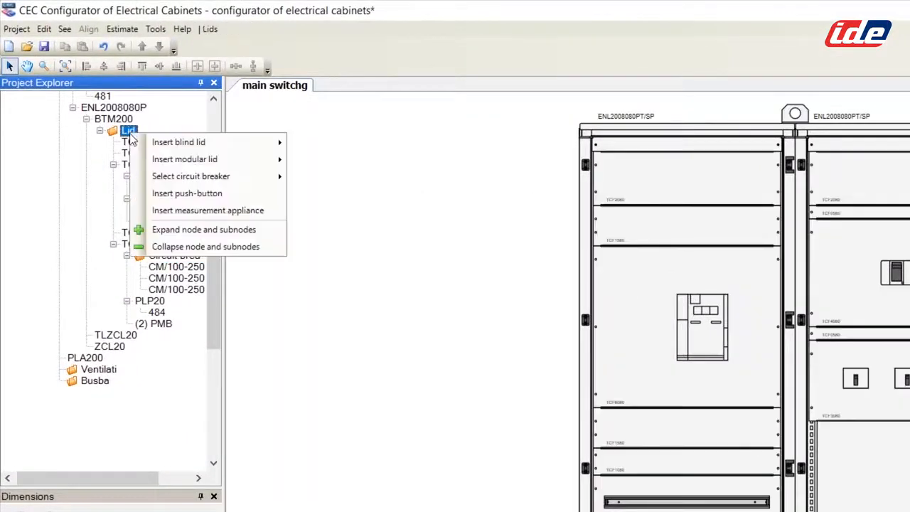
mouse_move(140, 149)
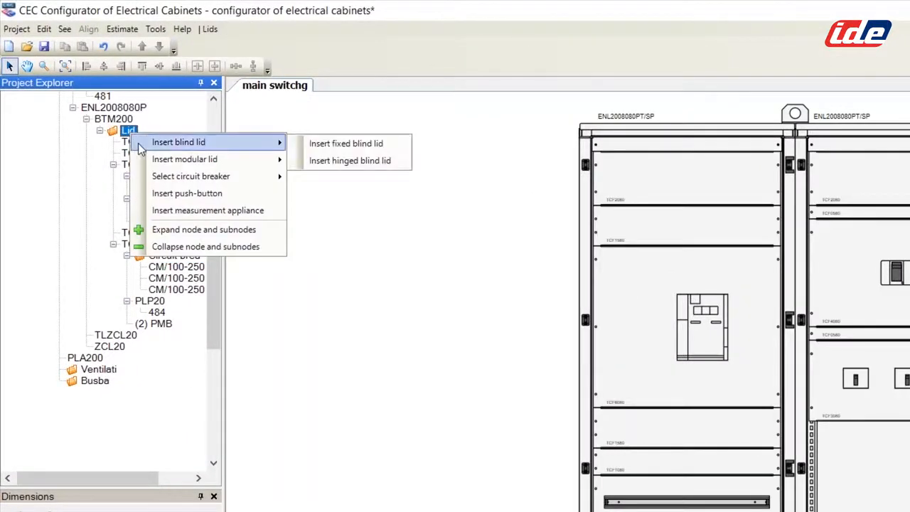
mouse_move(192, 158)
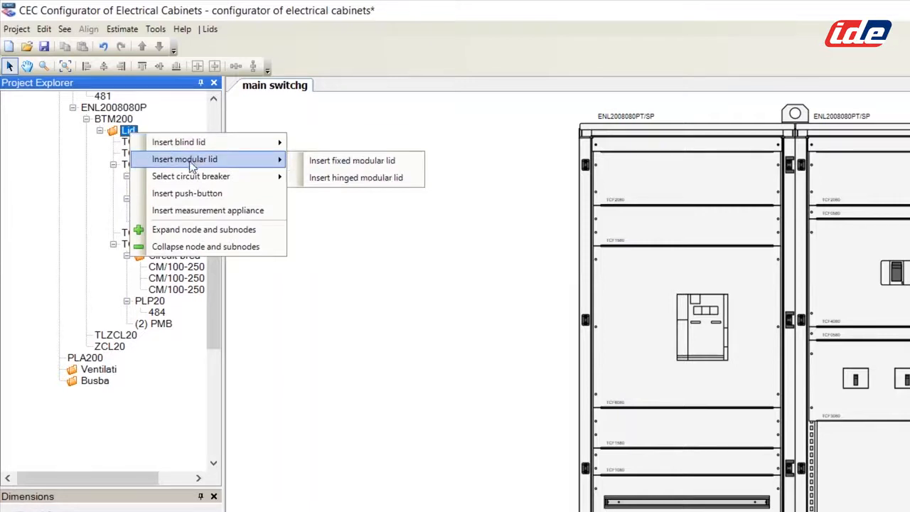
mouse_move(207, 175)
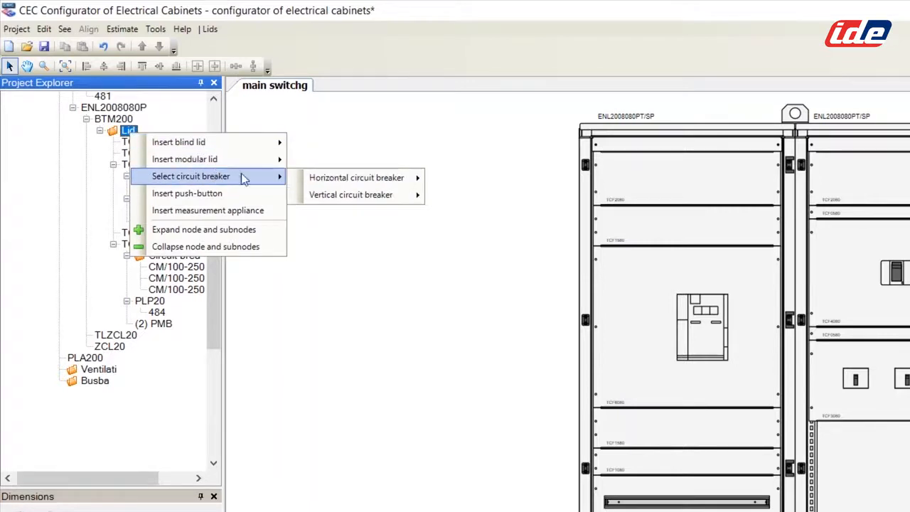
mouse_move(371, 199)
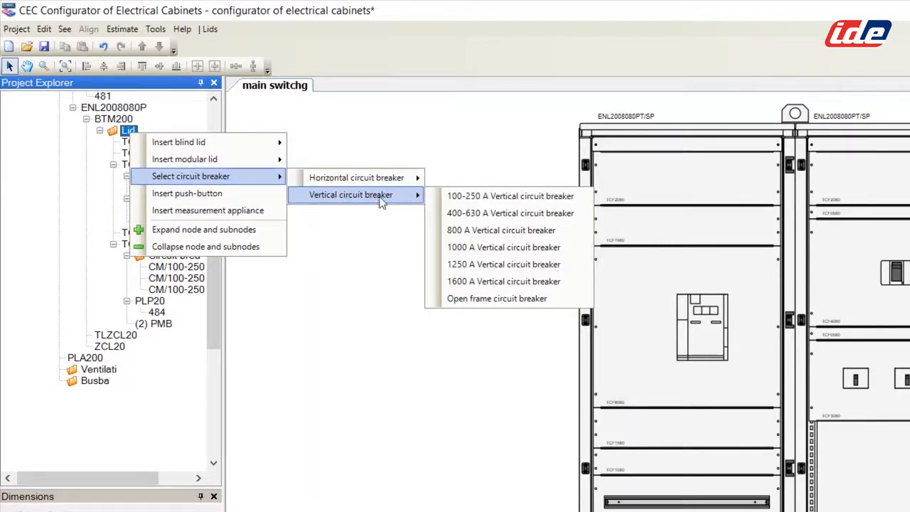
left_click(510, 268)
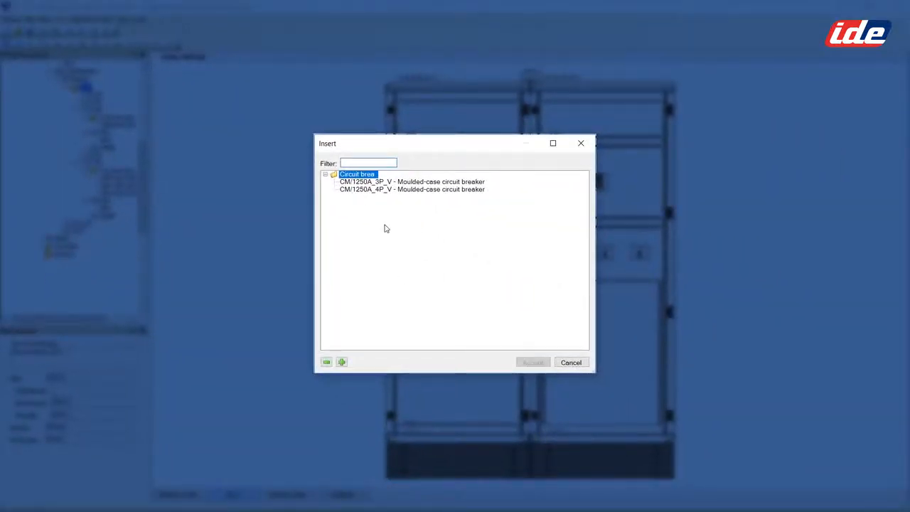
left_click(400, 189)
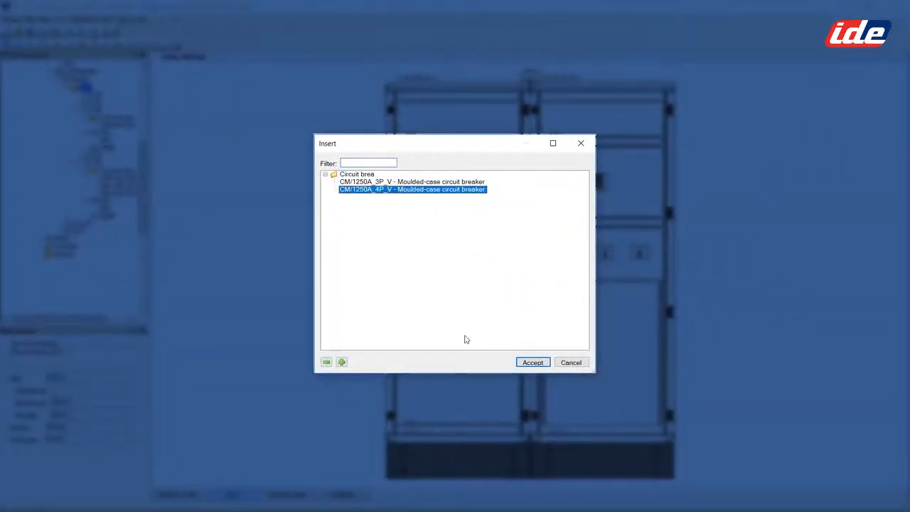
left_click(532, 362)
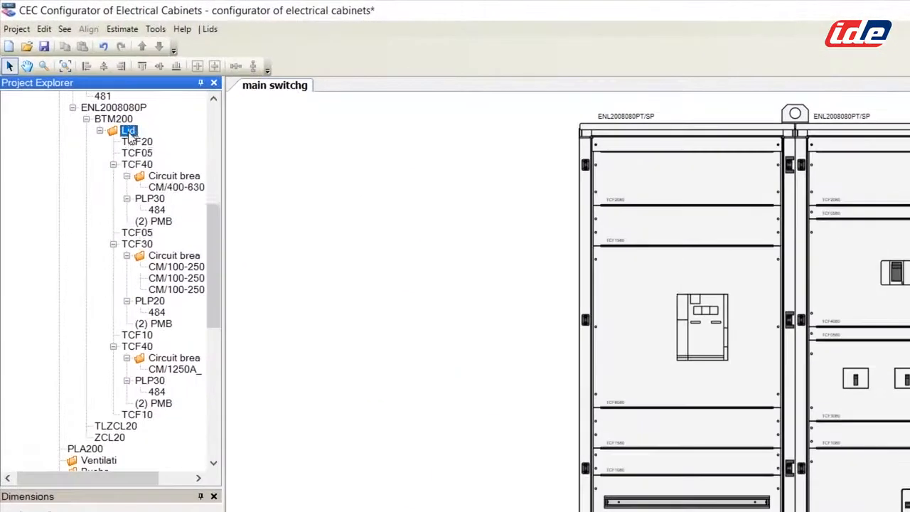
Step: Insert a TCF2080 fixed blind lid (200x800) to close the second cabinet's bottom
right_click(86, 89)
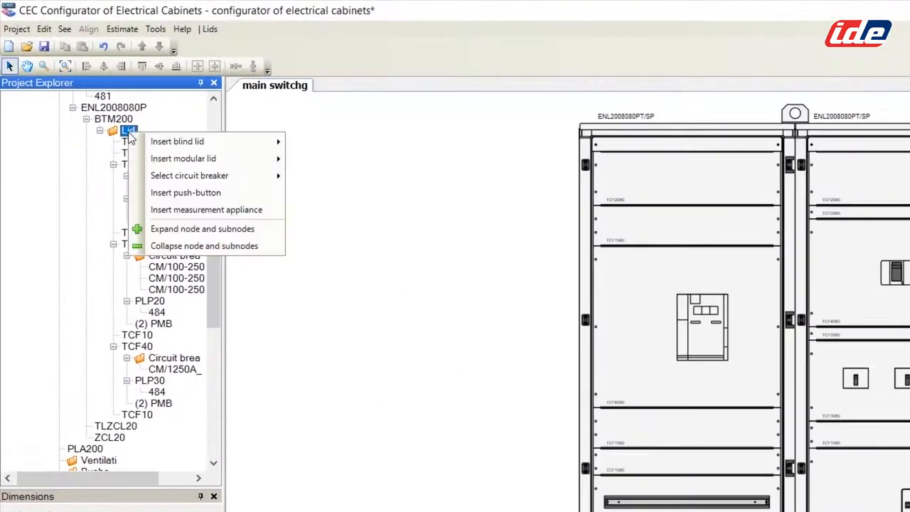
mouse_move(197, 142)
left_click(321, 145)
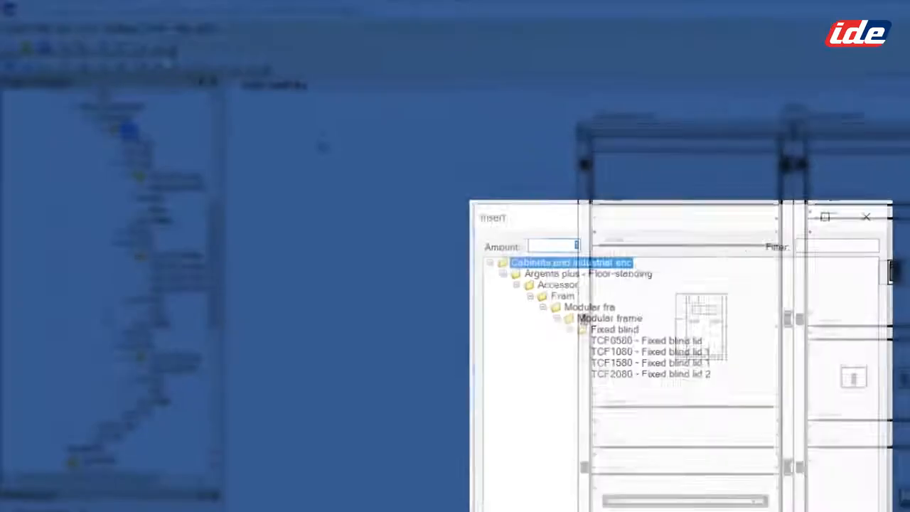
left_click(419, 250)
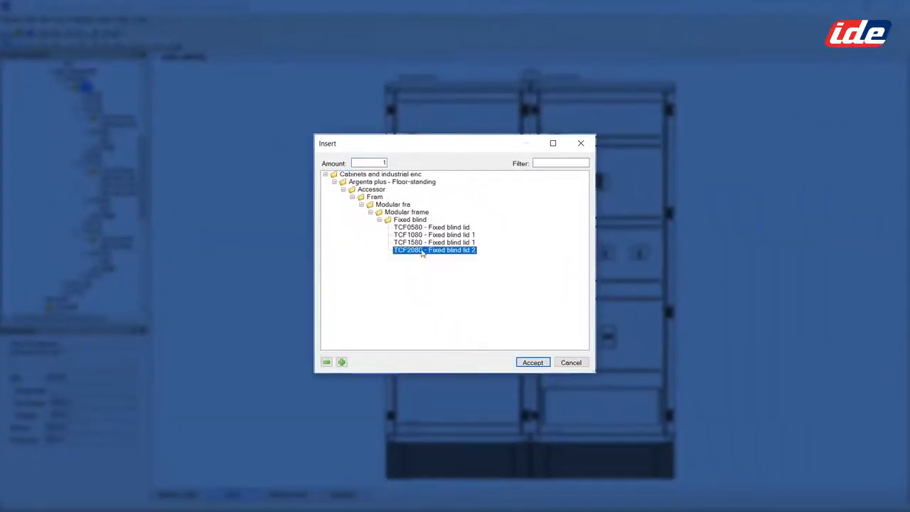
left_click(535, 362)
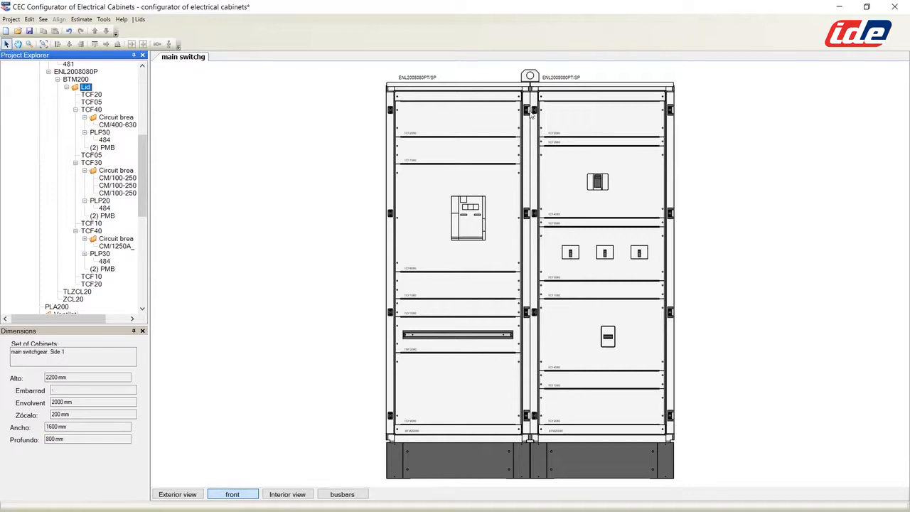
left_click_drag(143, 144, 147, 79)
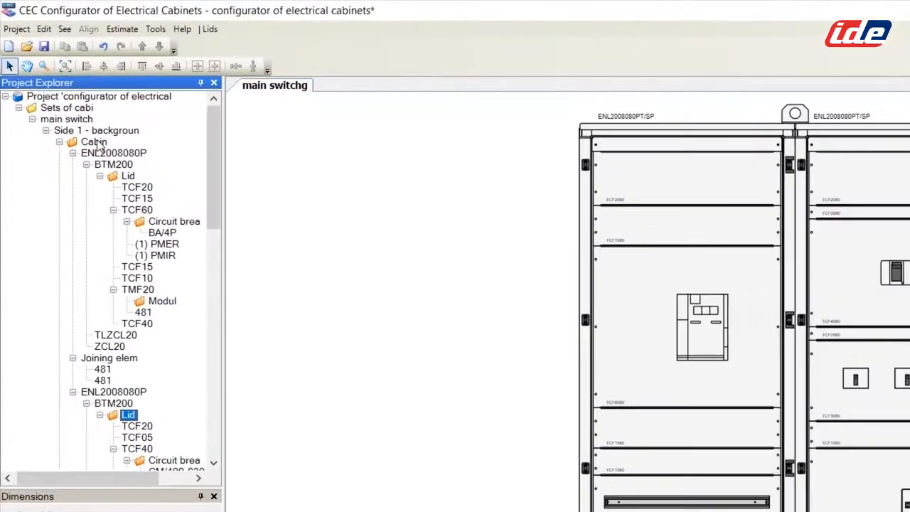
Step: Add a 400-wide MEX2004080 cabinet with Frame front and right-hand door
left_click(99, 143)
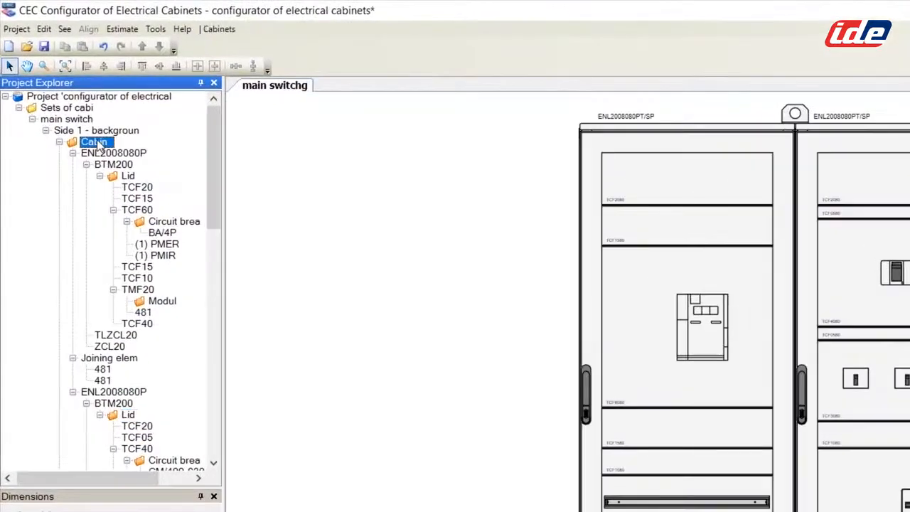
right_click(100, 144)
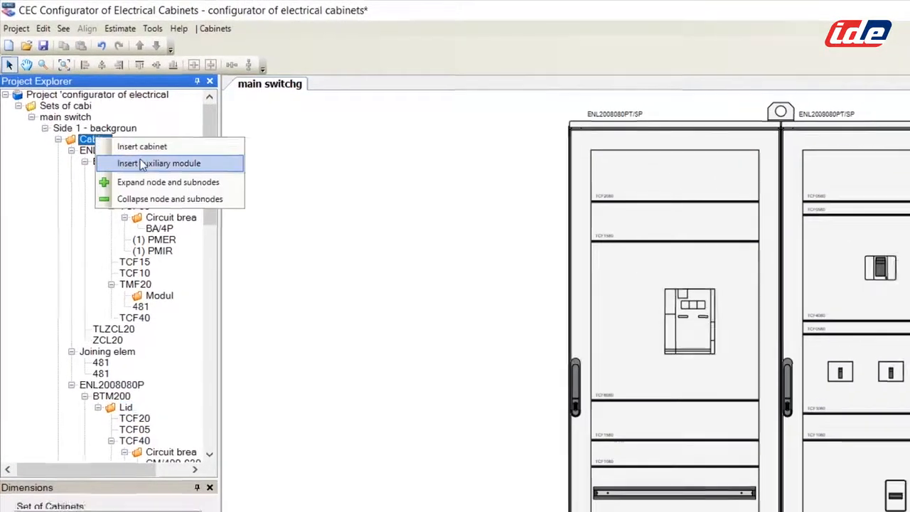
left_click(152, 166)
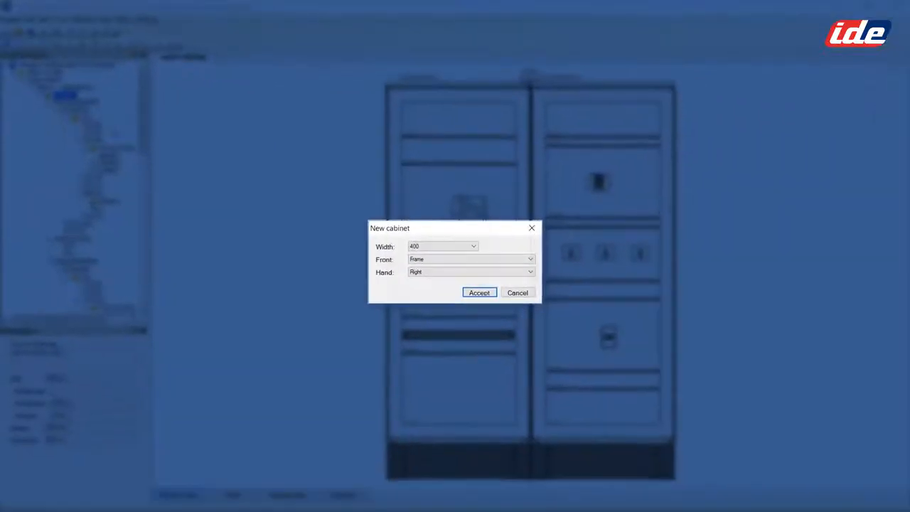
left_click(473, 247)
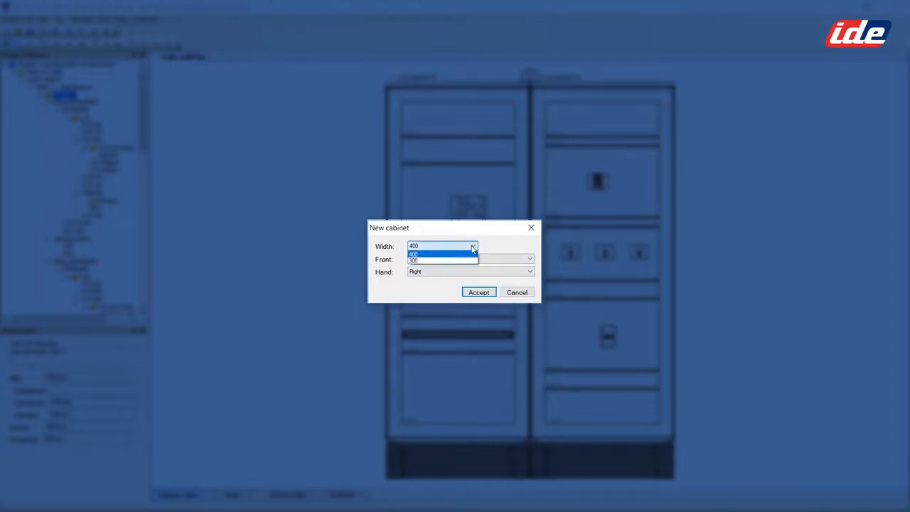
left_click(472, 247)
left_click(530, 260)
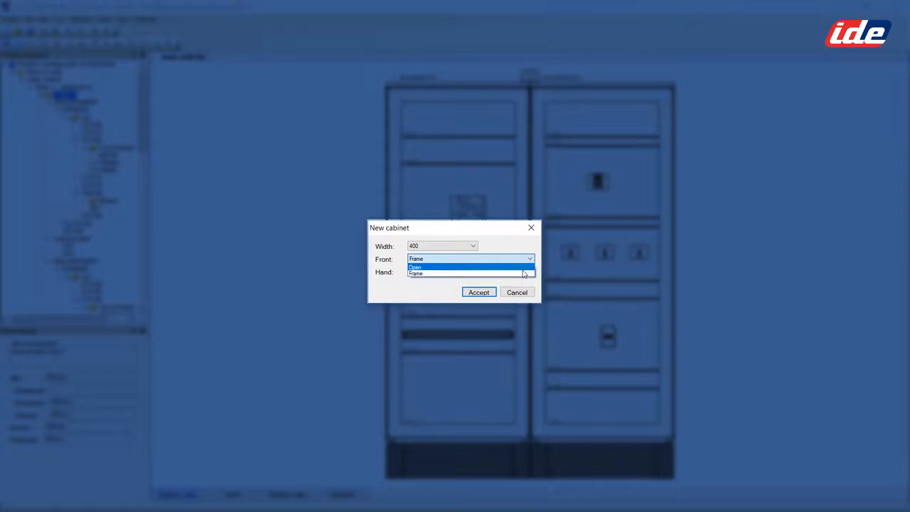
left_click(524, 273)
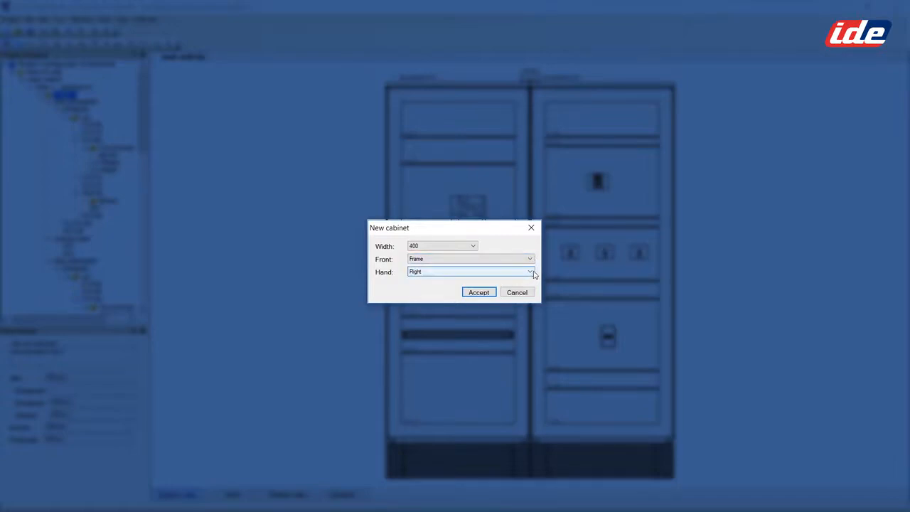
left_click(530, 274)
left_click(530, 273)
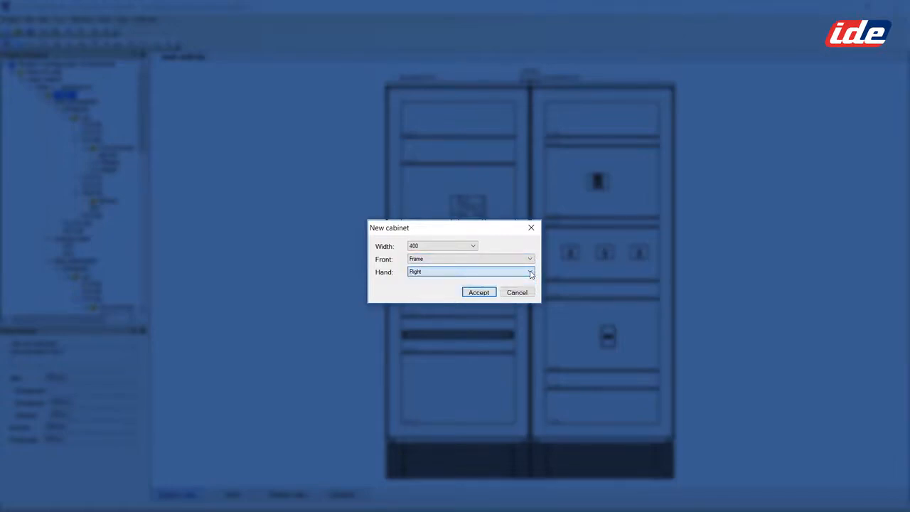
left_click(479, 292)
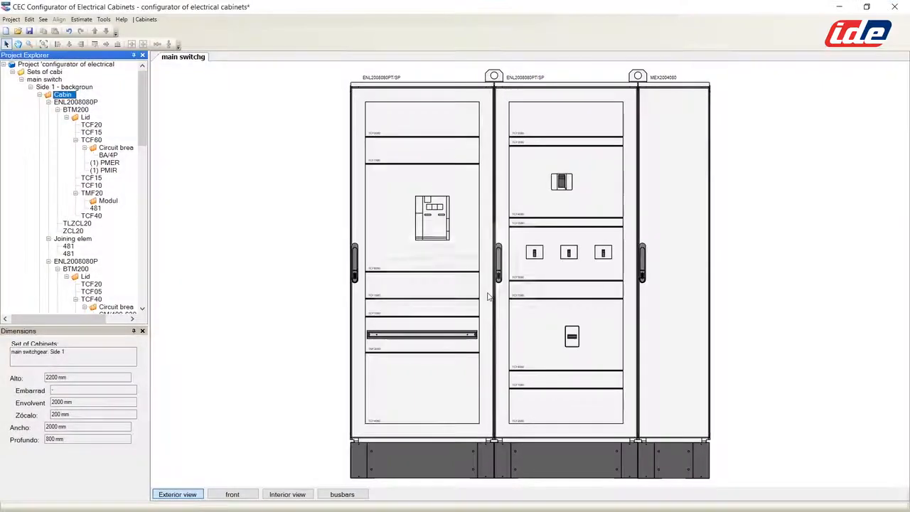
Step: Shift the MEX2004080 cabinet left so it sits between the two 800-mm cabinets
left_click(671, 177)
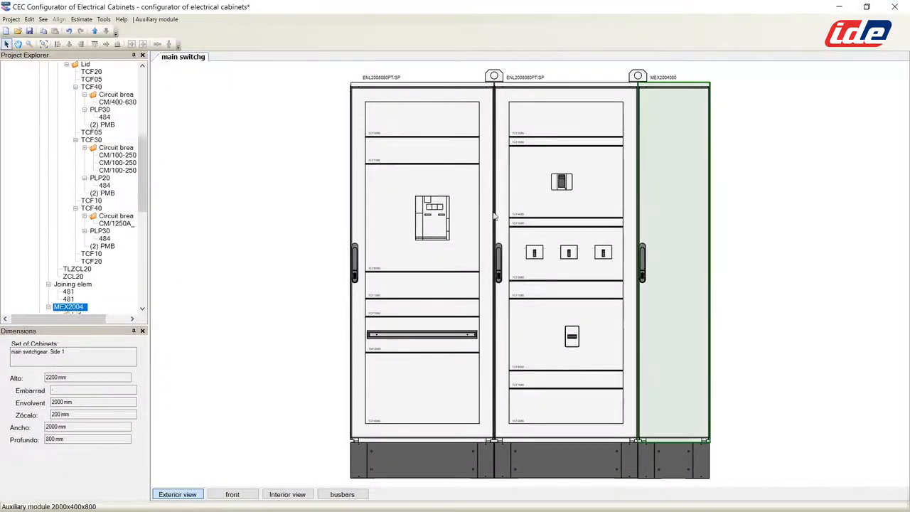
left_click(94, 32)
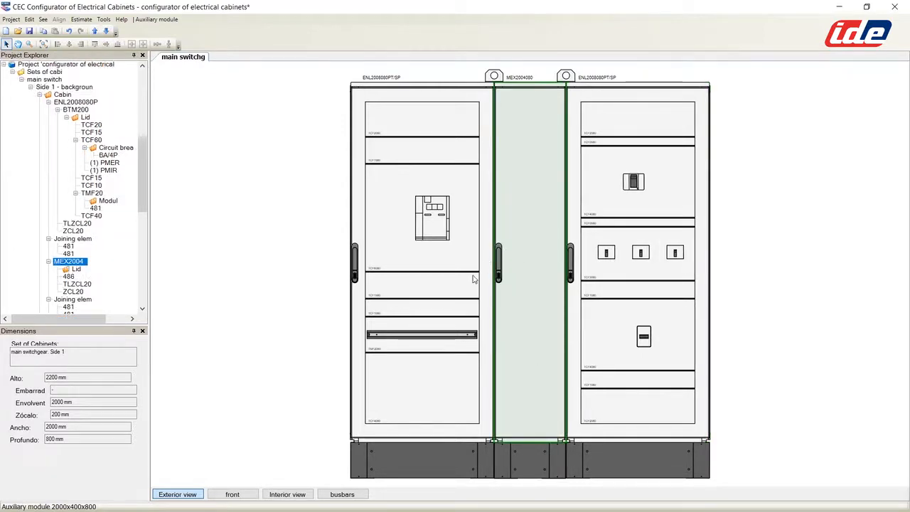
left_click_drag(138, 181, 142, 107)
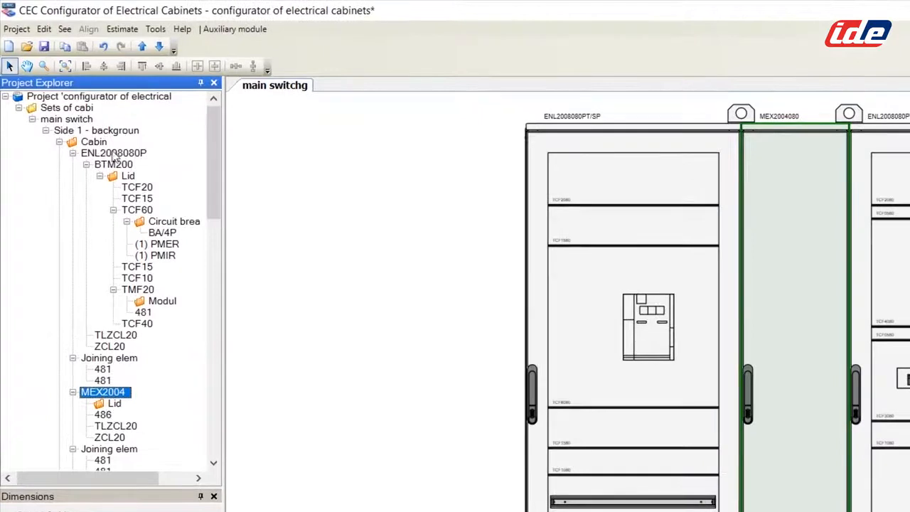
Step: Insert an 800-wide cabinet with a transparent single door and a modular frame with partition column front
right_click(103, 144)
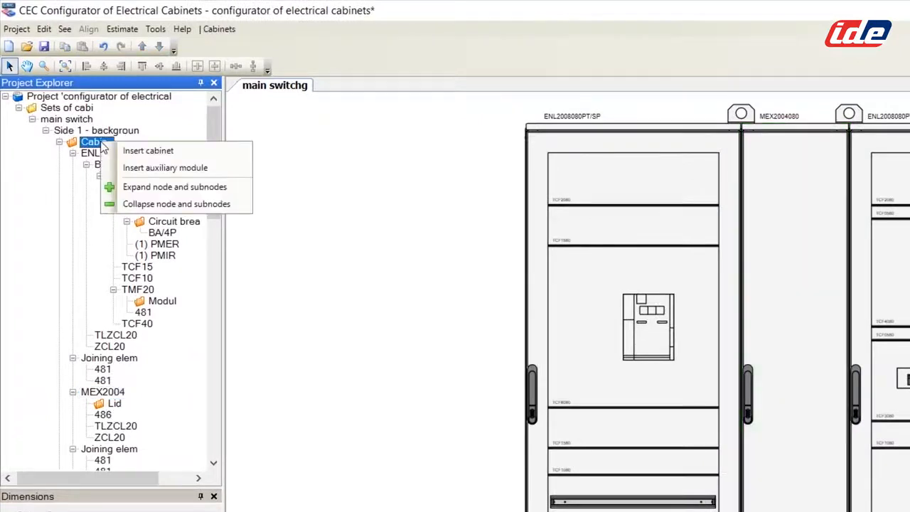
left_click(140, 155)
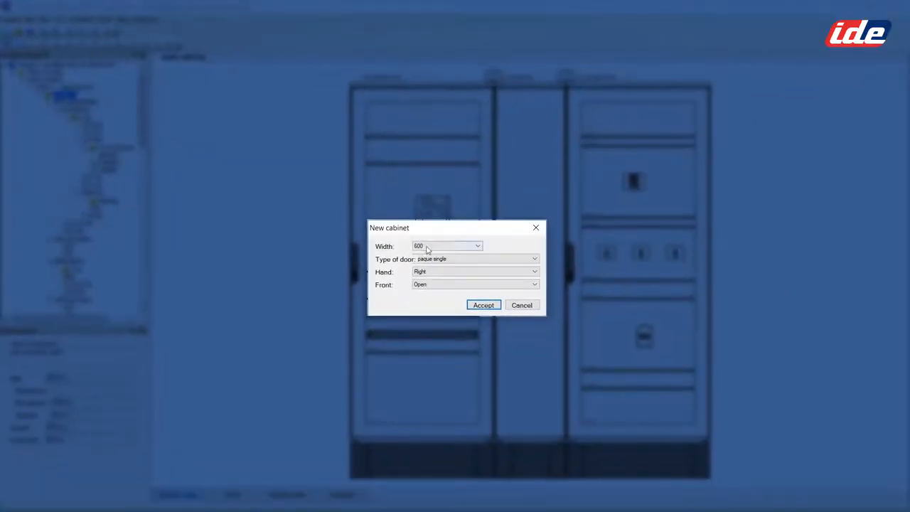
left_click(479, 246)
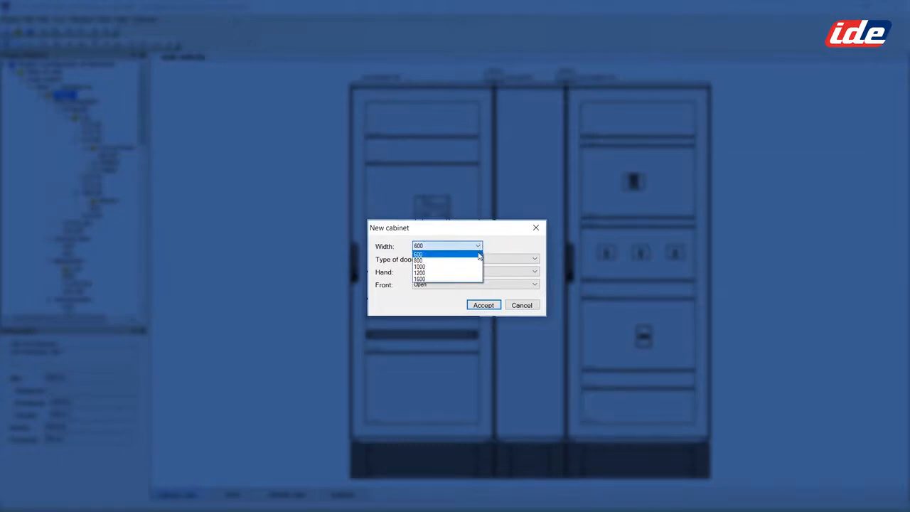
left_click(468, 261)
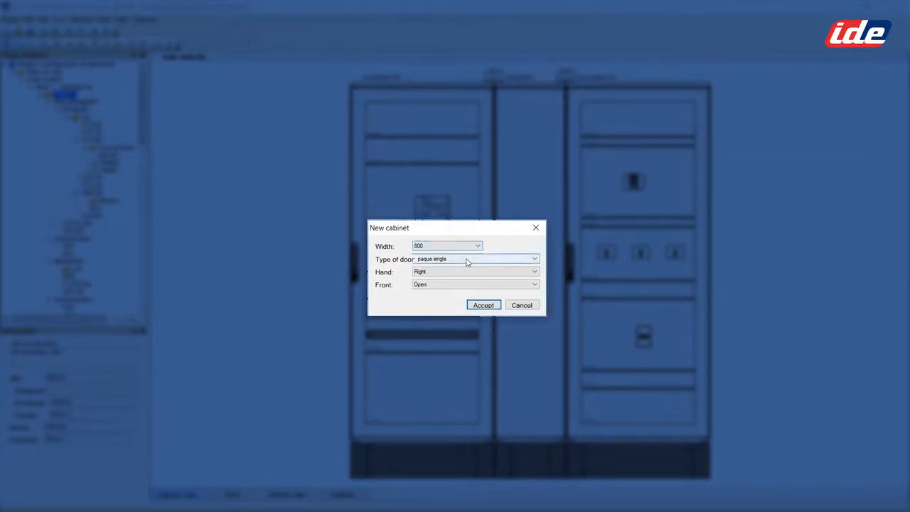
left_click(535, 260)
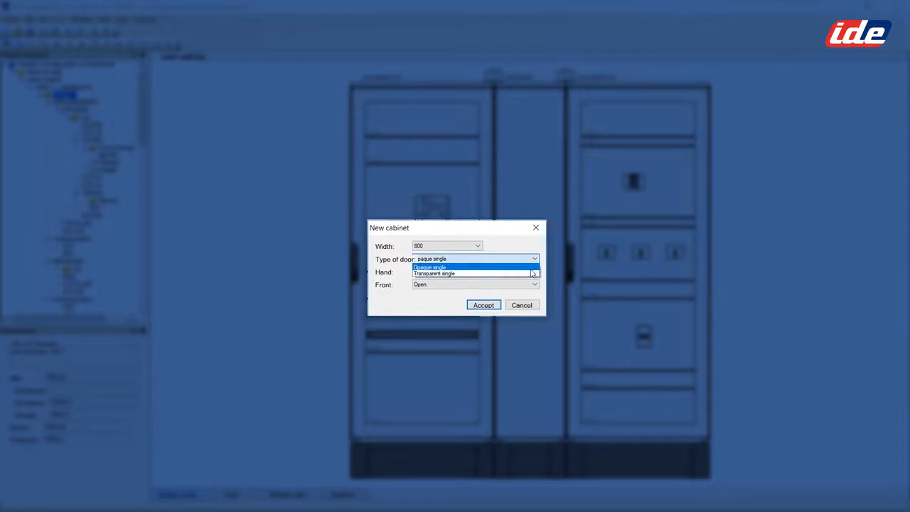
left_click(532, 273)
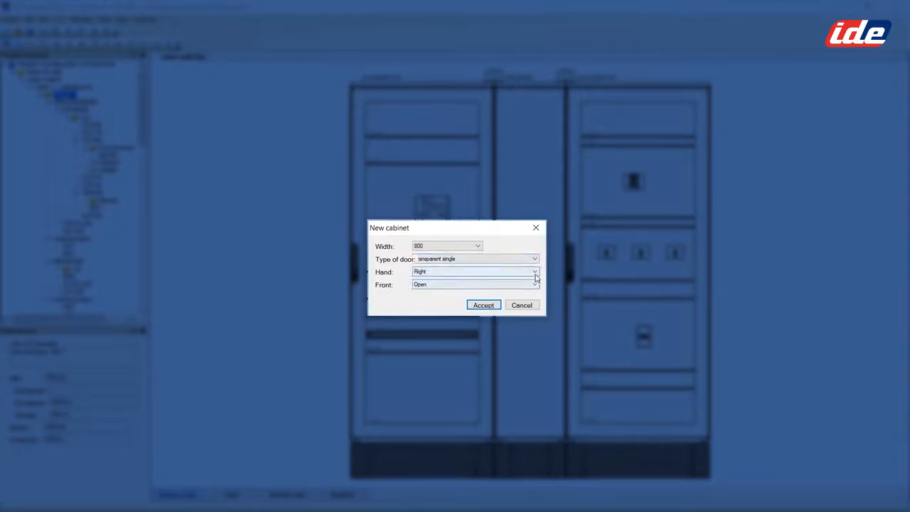
left_click(534, 285)
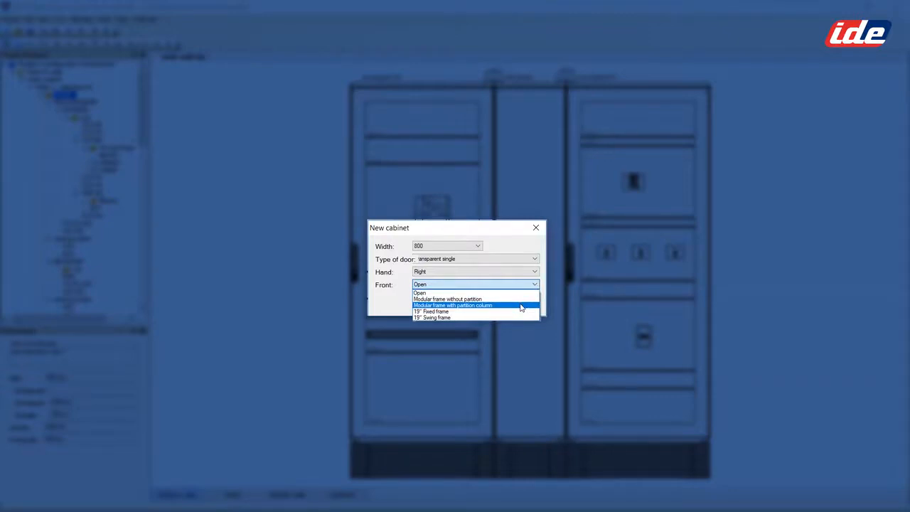
left_click(521, 307)
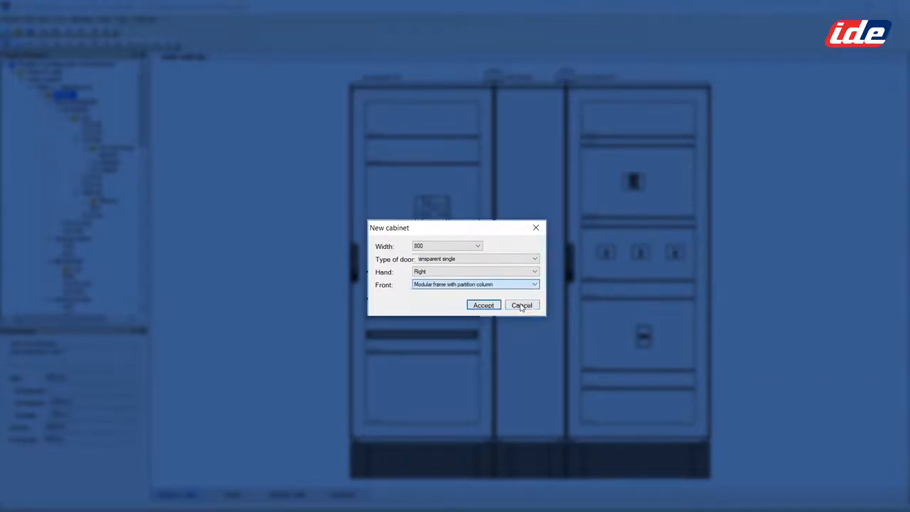
left_click(483, 304)
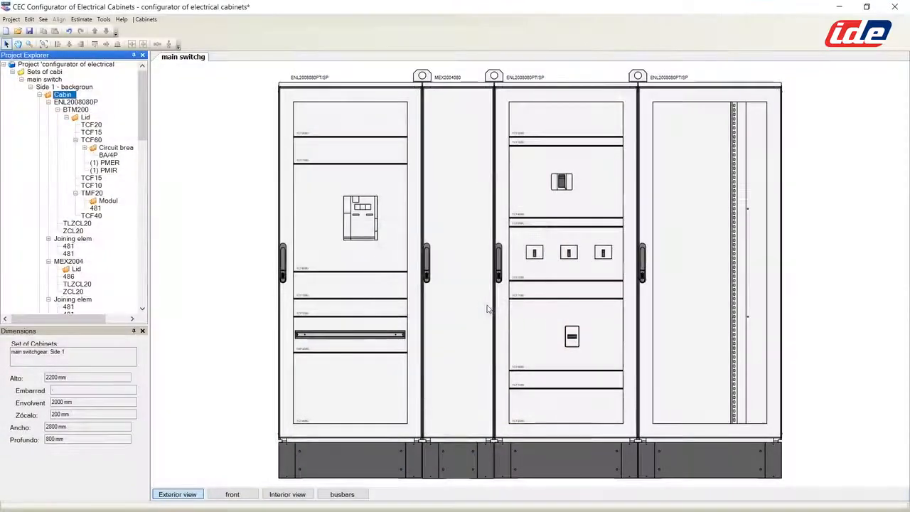
Step: Show the four-cabinet, 2800 mm switchgear in front view with frames and hinges
left_click(232, 496)
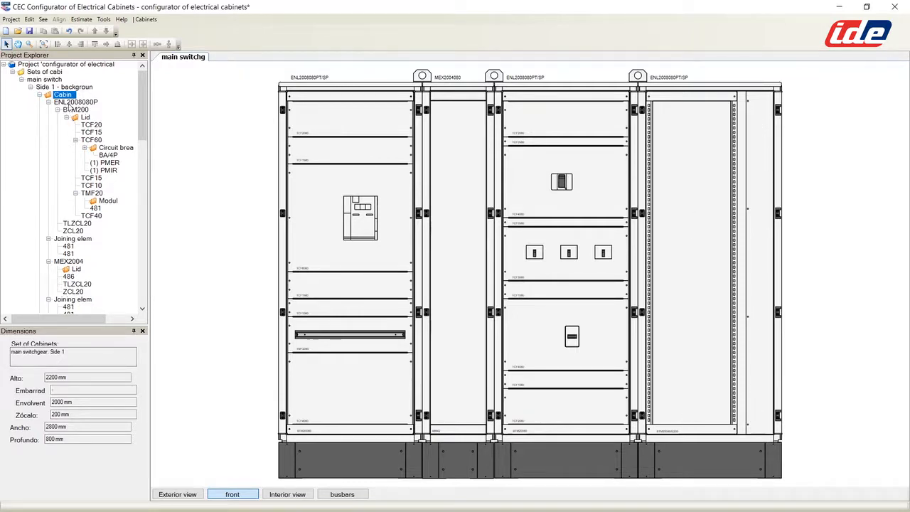
left_click_drag(140, 128, 139, 236)
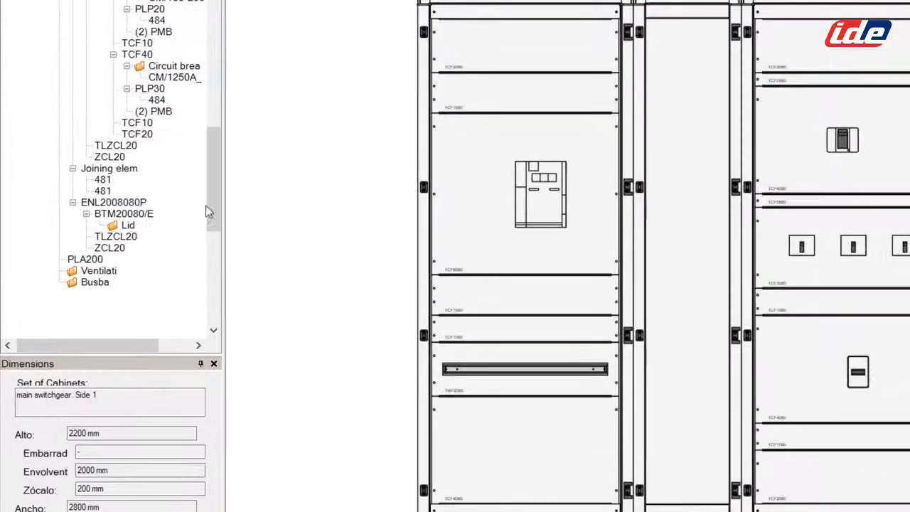
Step: Insert four TMF2060 200x600 fixed modular lids into the new right cabinet
right_click(80, 226)
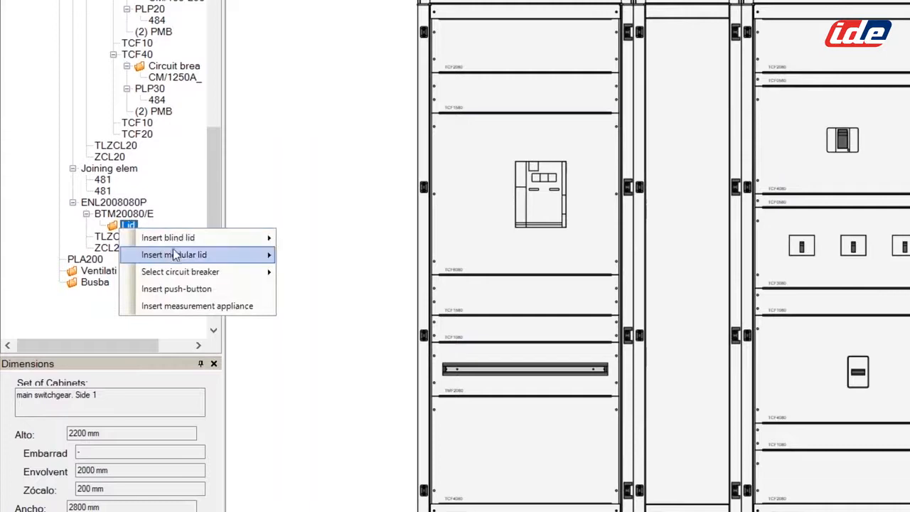
mouse_move(226, 257)
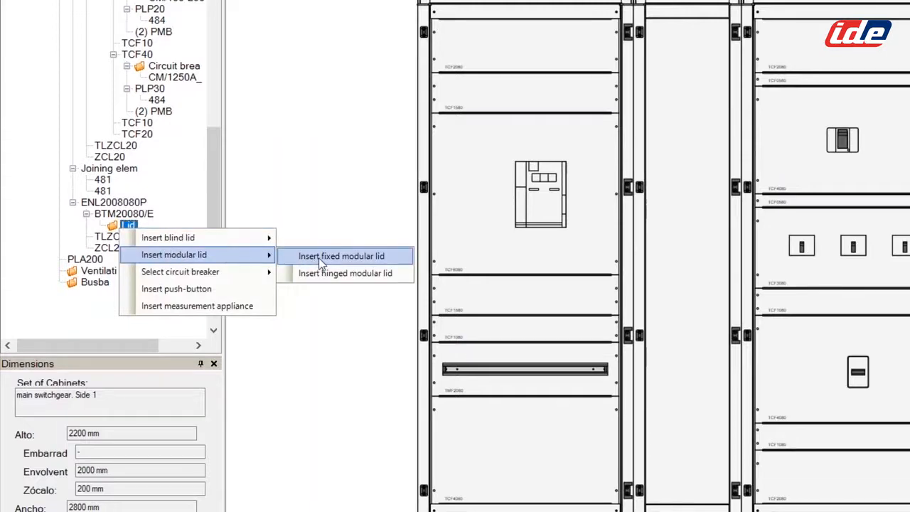
left_click(319, 258)
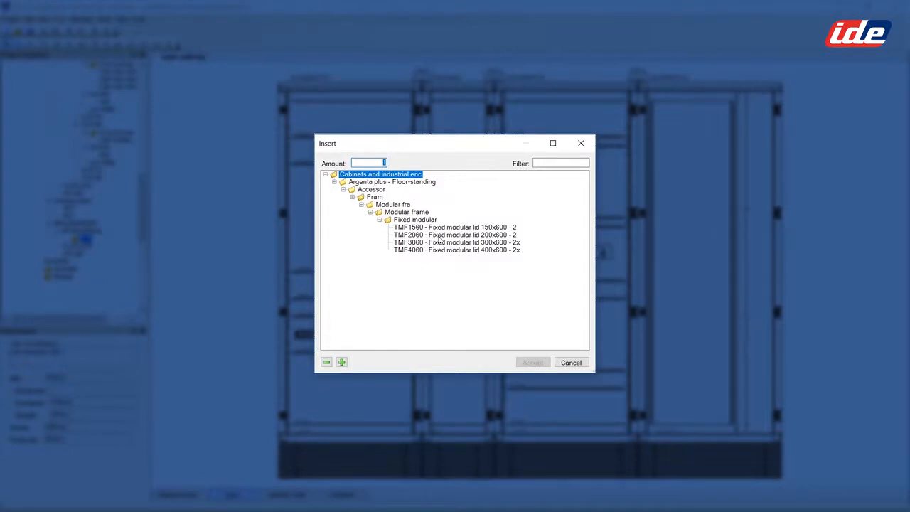
left_click(441, 234)
double_click(375, 164)
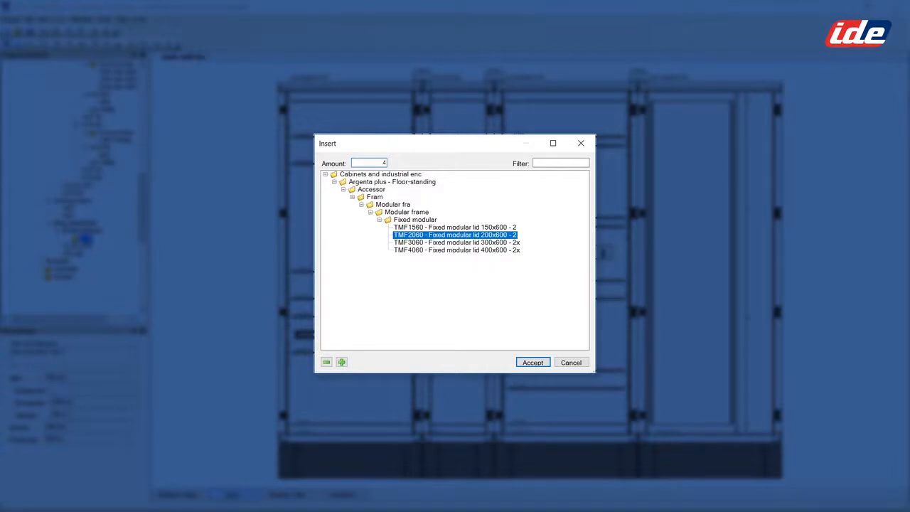
left_click(533, 362)
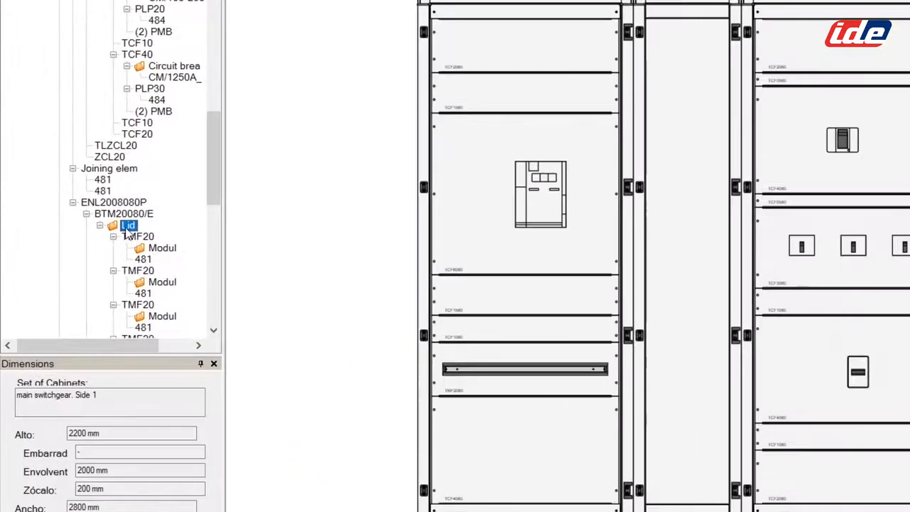
Step: Add a TCF2060 fixed blind lid below the modular lids
right_click(85, 241)
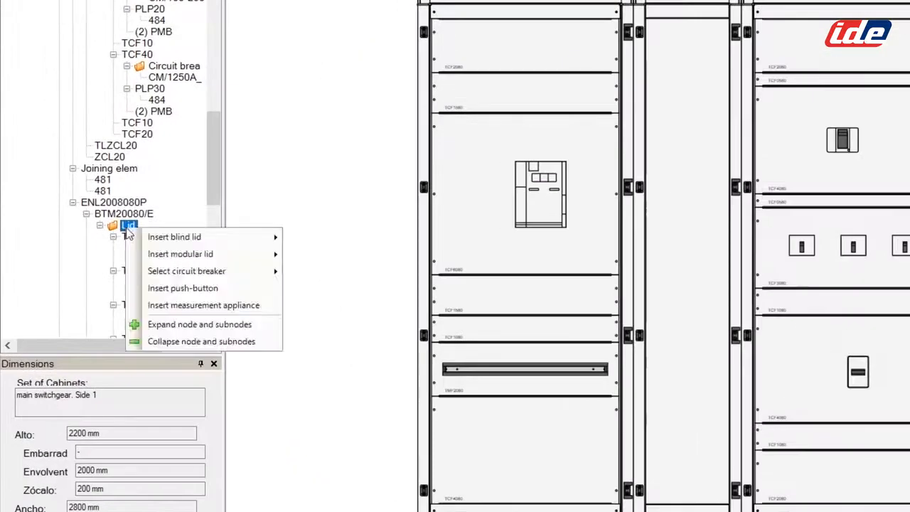
mouse_move(213, 237)
left_click(351, 242)
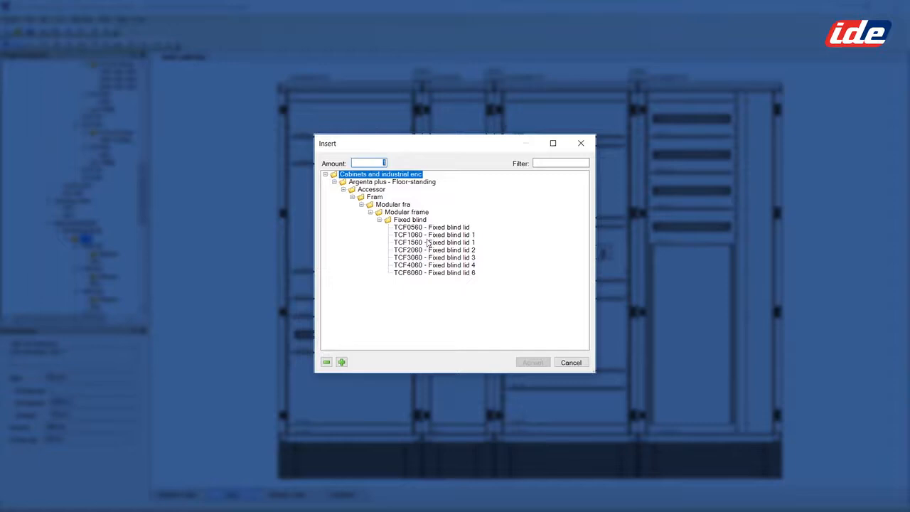
left_click(429, 251)
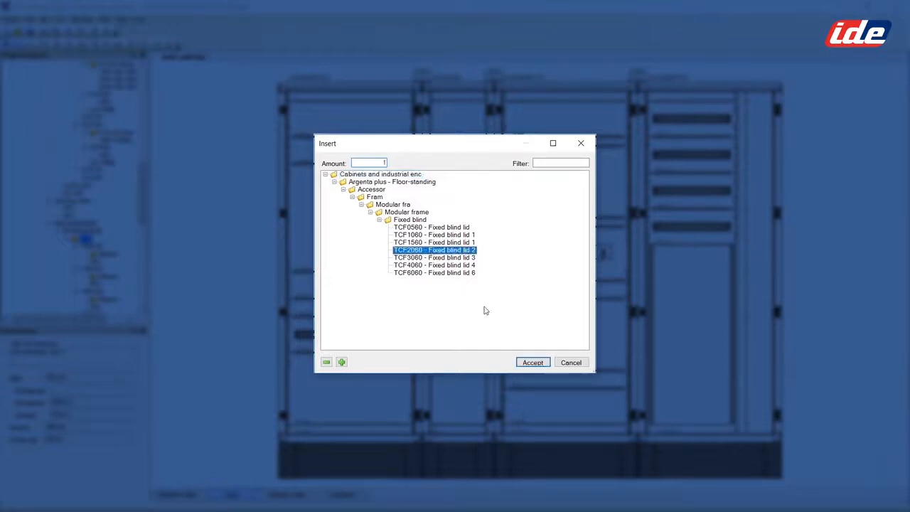
left_click(532, 362)
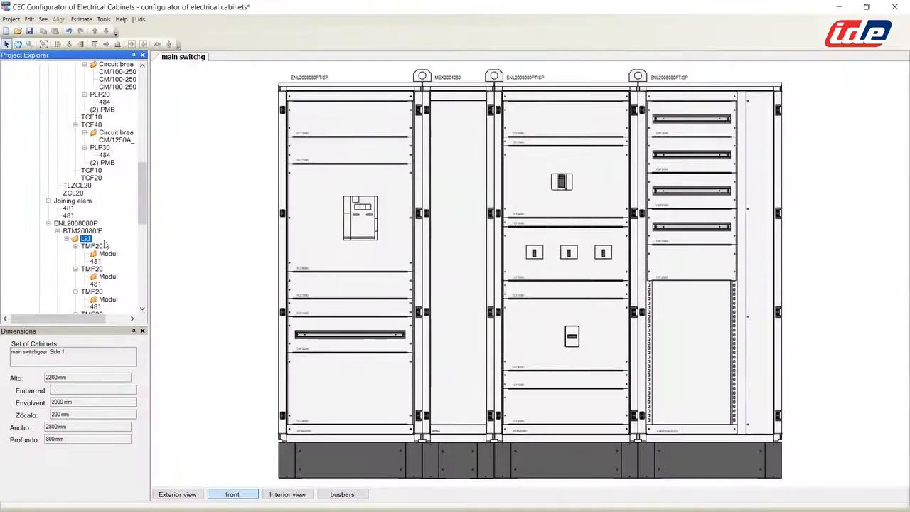
Step: Insert a TMF4060 400x600 fixed modular lid into the right-hand cabinet
right_click(89, 240)
mouse_move(118, 258)
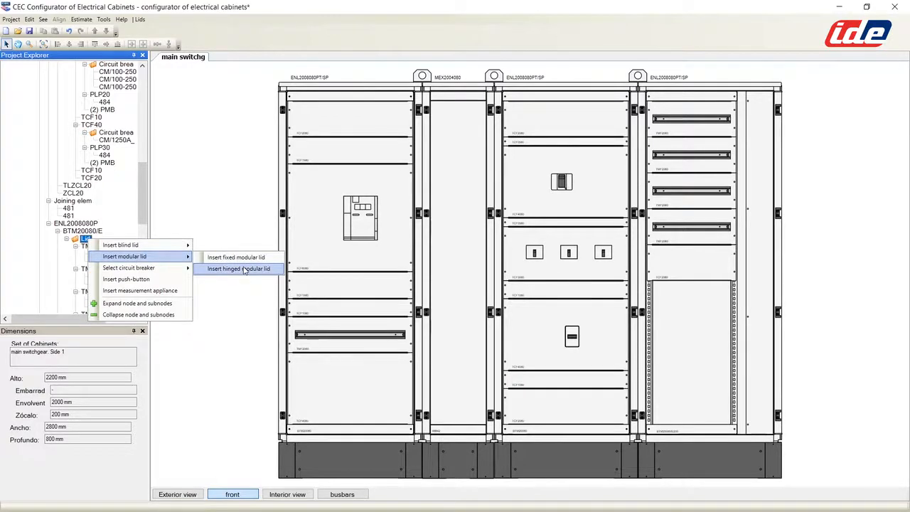
left_click(237, 257)
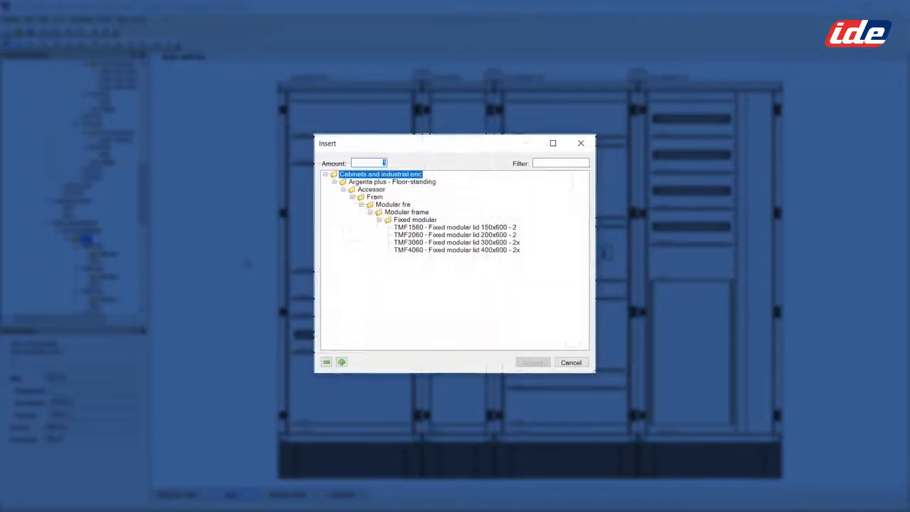
left_click(442, 251)
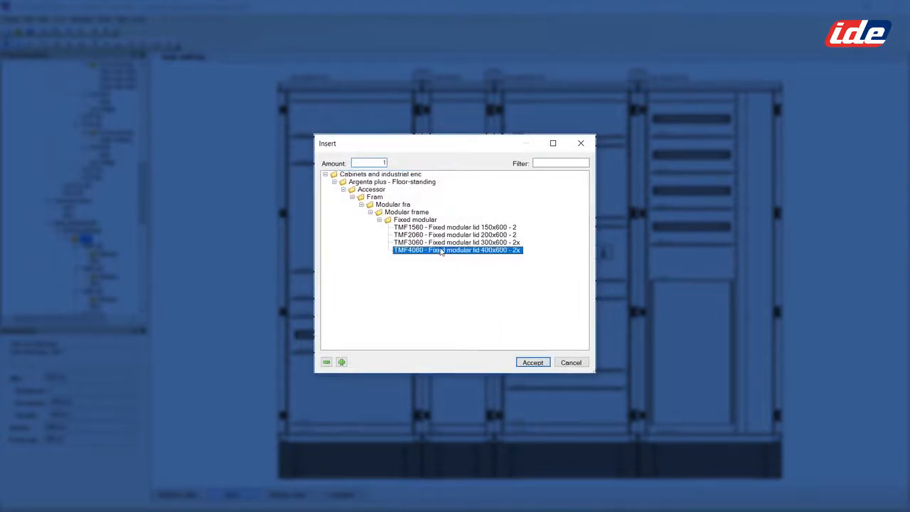
left_click(533, 362)
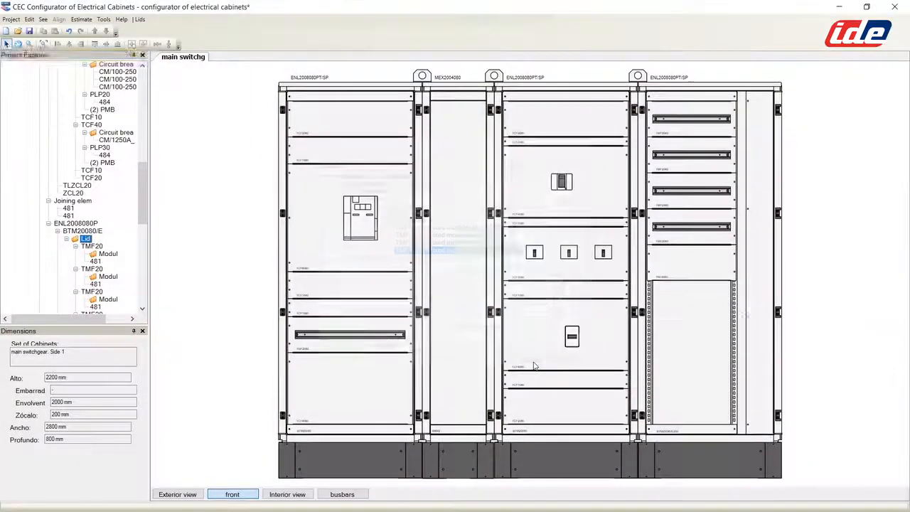
Step: Close the cabinet's open bottom with a TCF4060 fixed blind lid
right_click(87, 239)
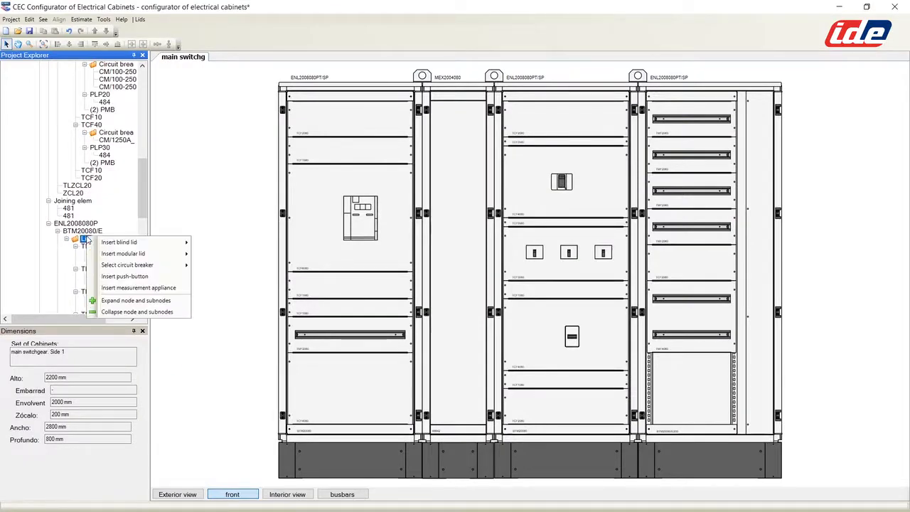
mouse_move(121, 243)
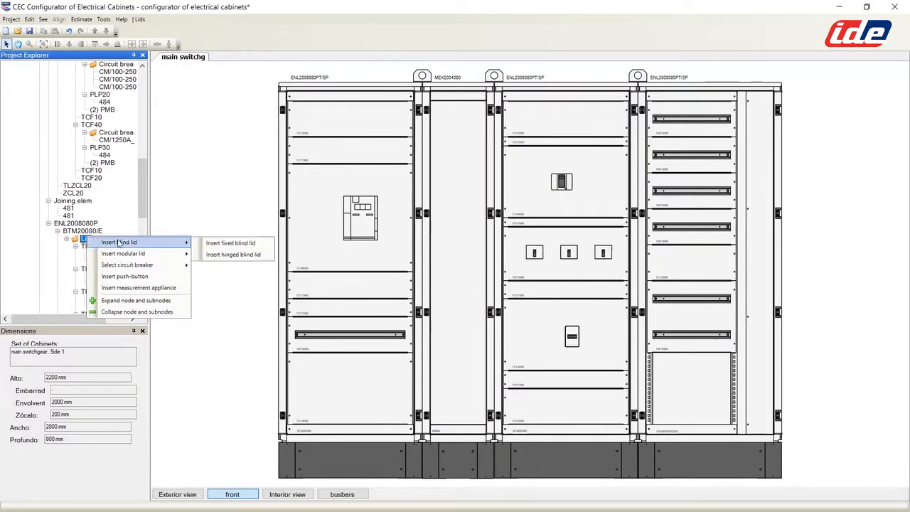
left_click(235, 243)
left_click(434, 265)
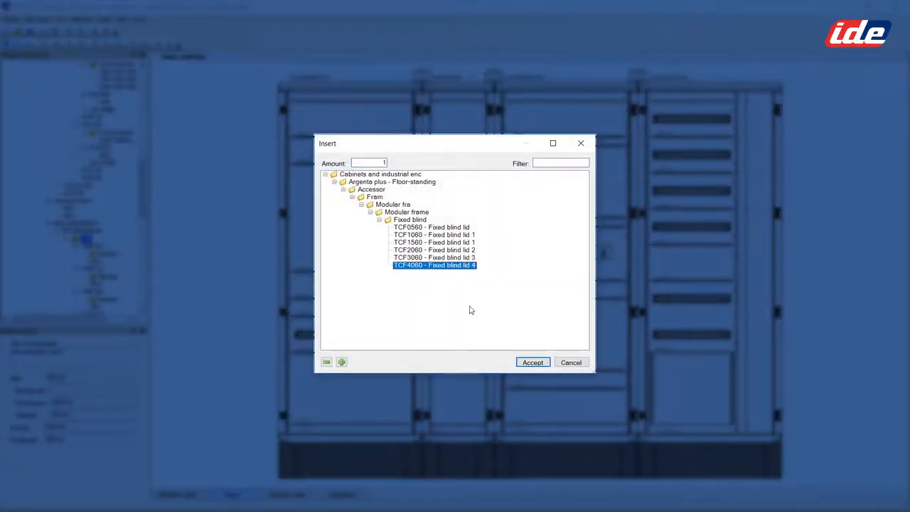
left_click(532, 361)
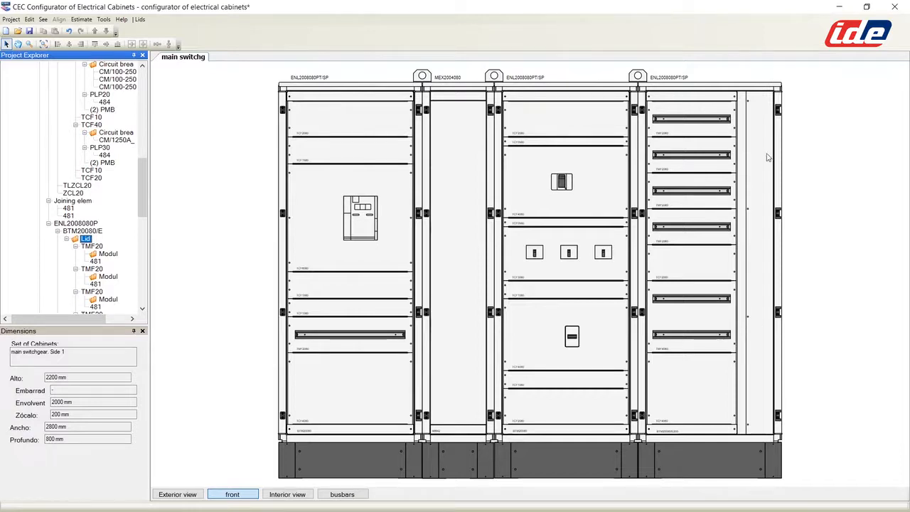
Step: Copy cabinet ENL2008080P and paste it into the Cabinets group as a fifth cabinet
left_click(690, 86)
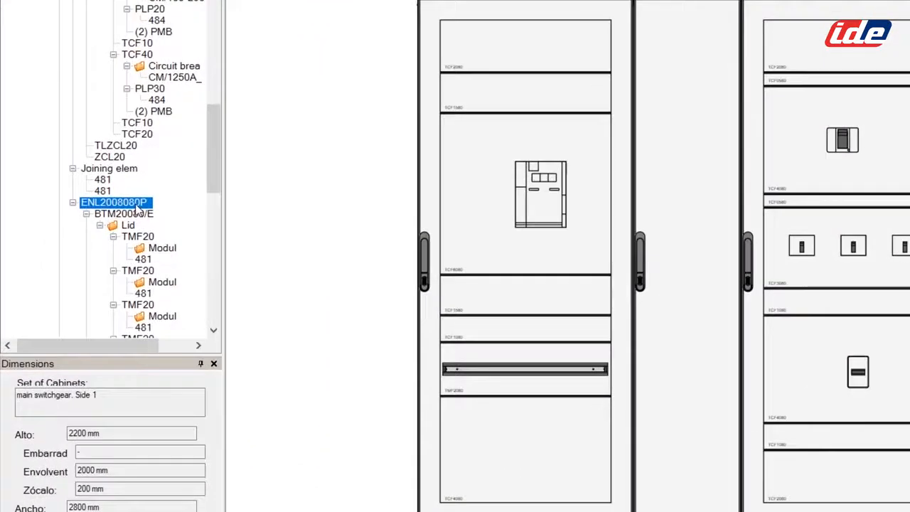
right_click(115, 213)
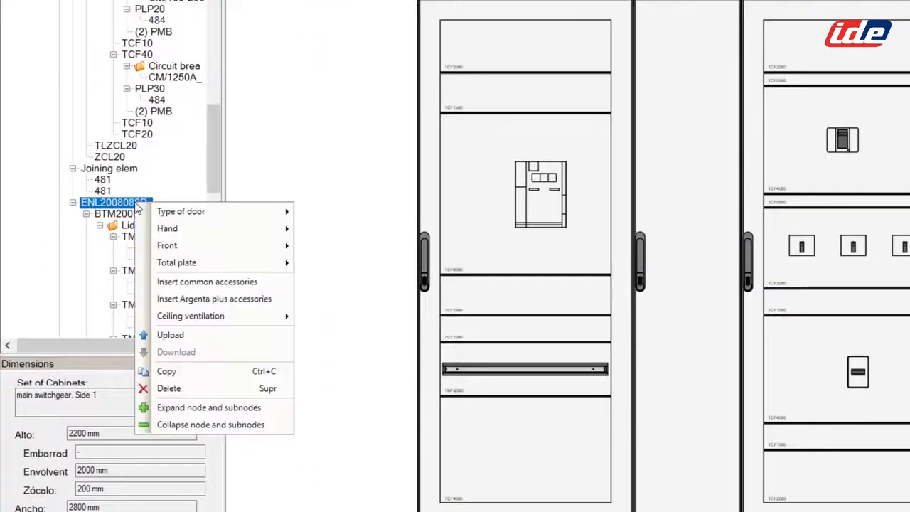
left_click(177, 369)
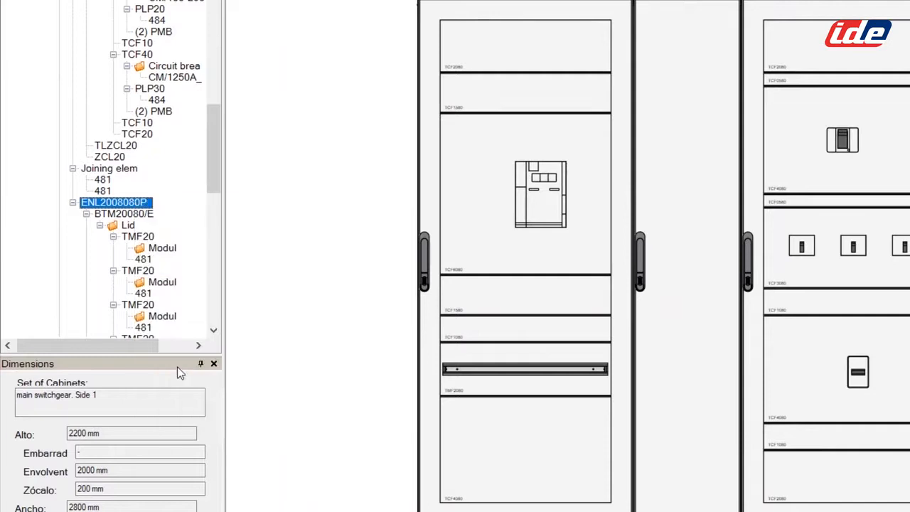
left_click_drag(215, 183, 198, 11)
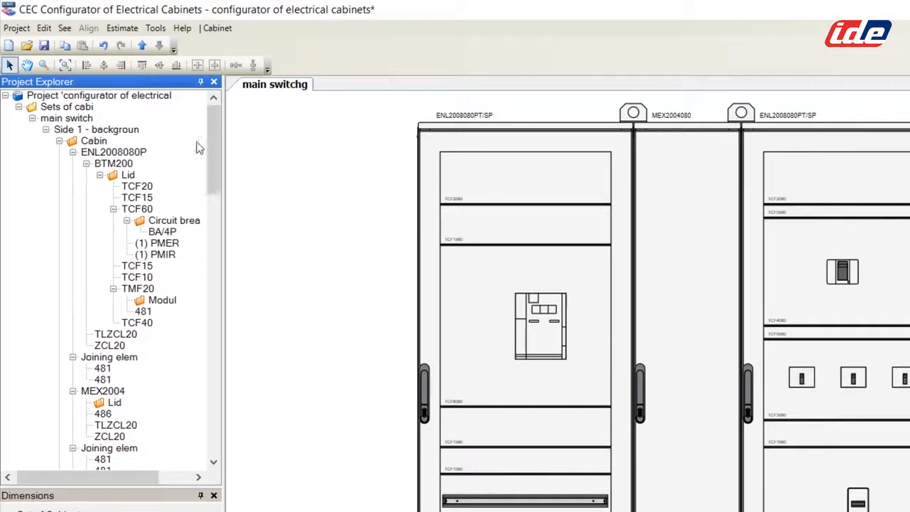
left_click(95, 142)
right_click(95, 142)
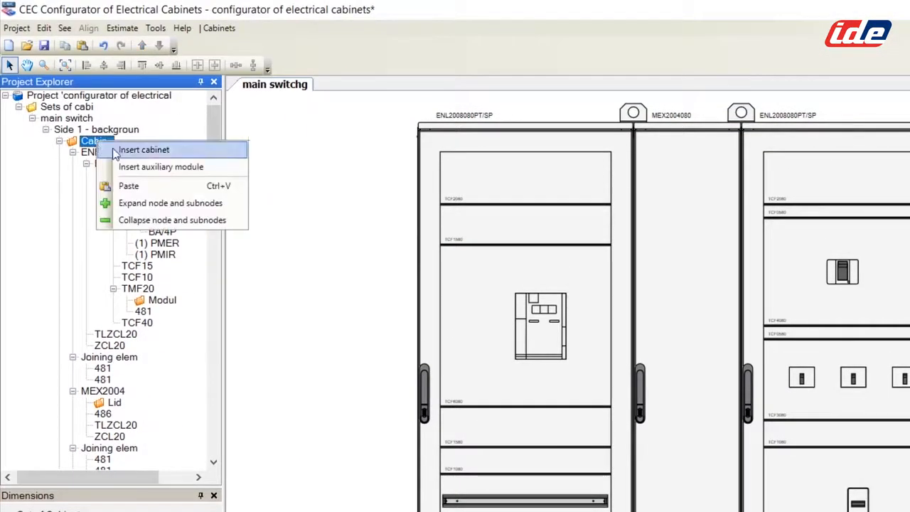
left_click(125, 185)
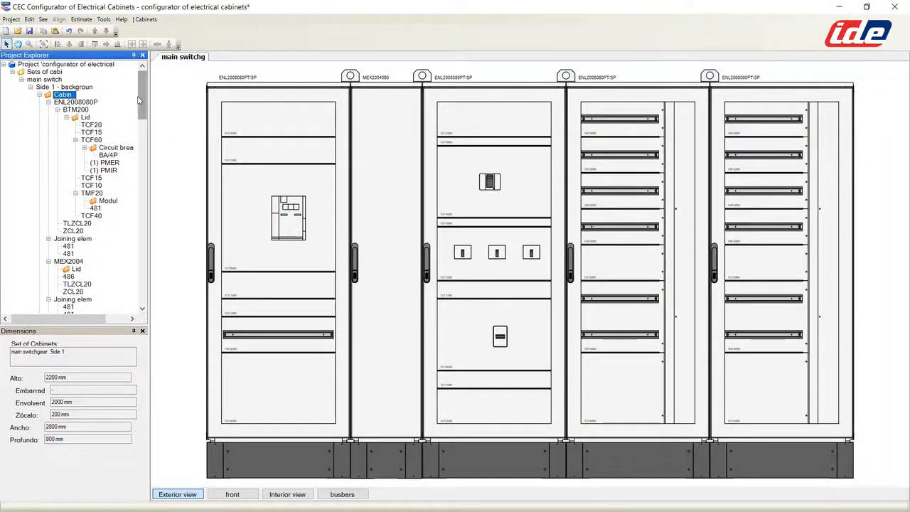
Step: Add a fixed back vertical busbar with 48688 4500 A supports to the left cabinet
left_click_drag(139, 95, 122, 256)
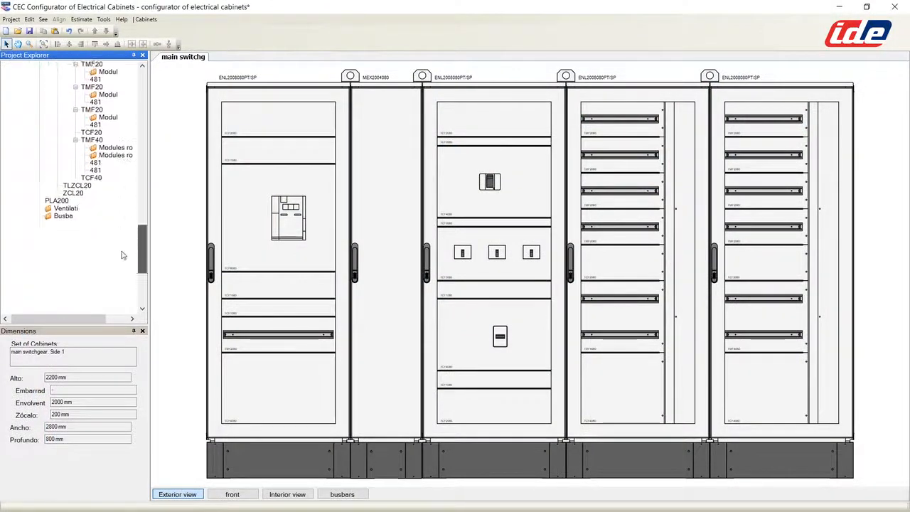
left_click(64, 186)
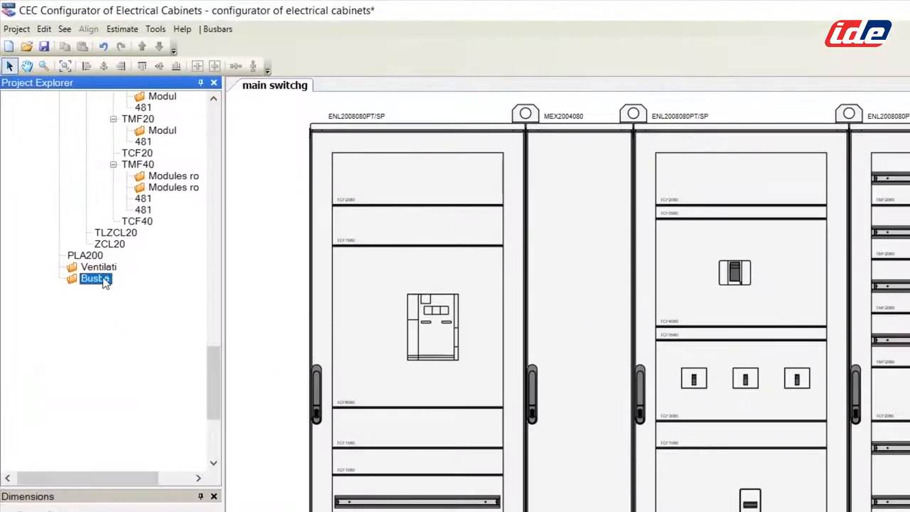
right_click(69, 186)
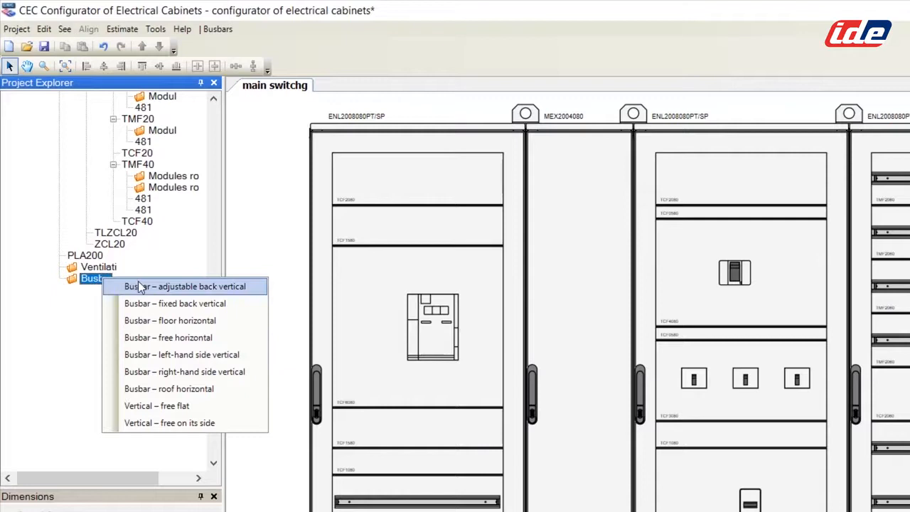
left_click(194, 303)
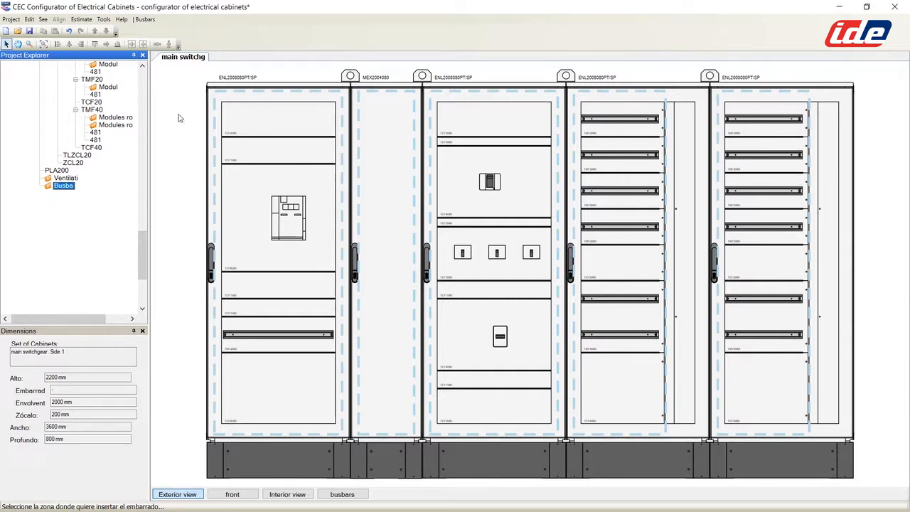
left_click(263, 114)
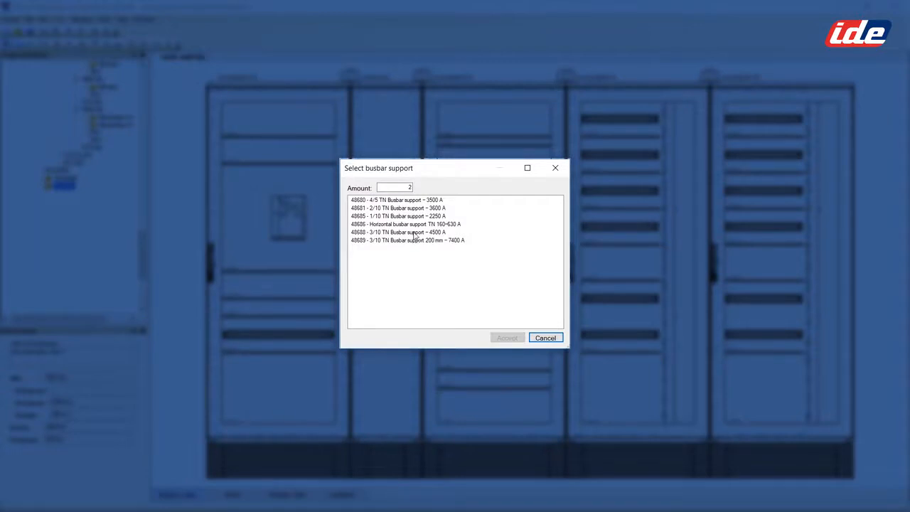
left_click(414, 233)
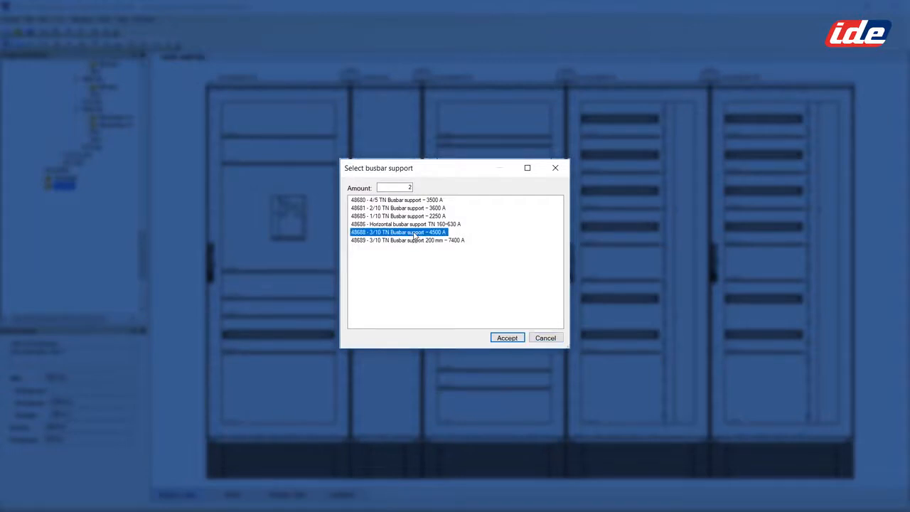
left_click(507, 339)
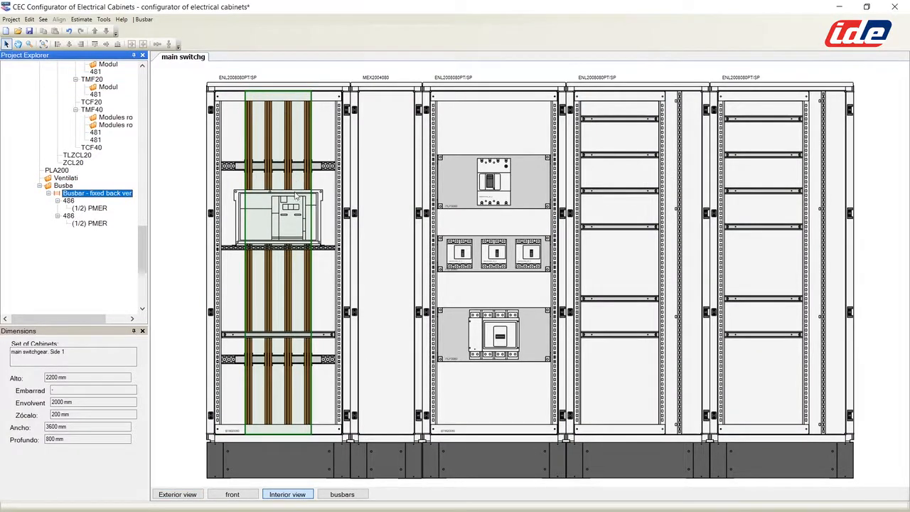
Step: Lower the vertical busbar's top end to an 1845 mm length in the busbars view
scroll(392, 186, "up", 5)
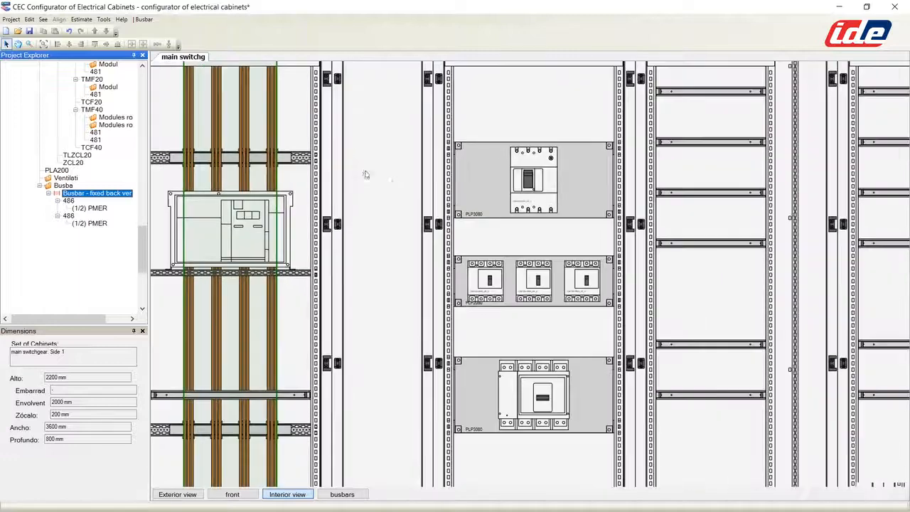
scroll(424, 225, "down", 5)
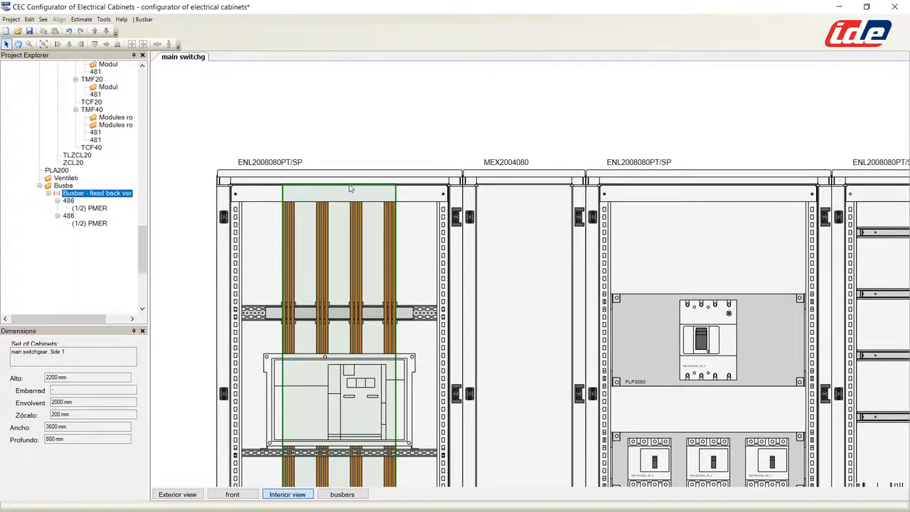
left_click(337, 494)
left_click_drag(324, 185, 324, 208)
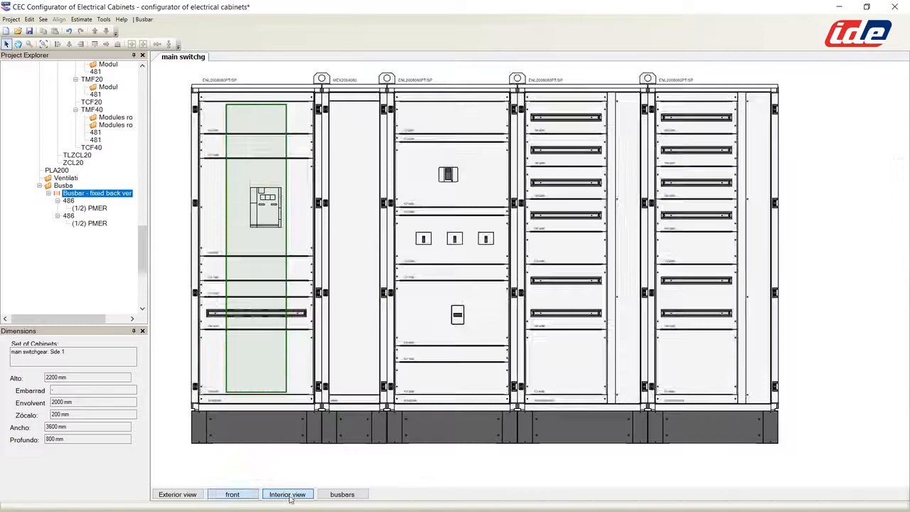
left_click(291, 496)
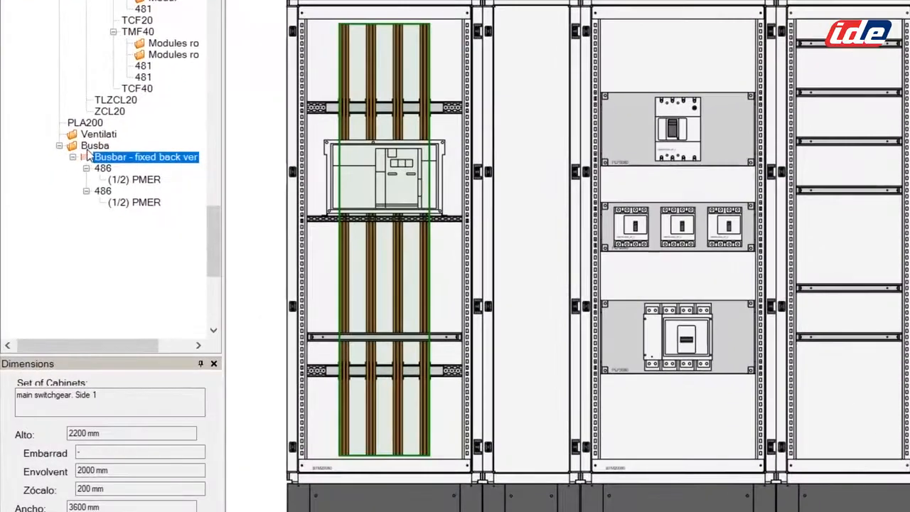
right_click(60, 186)
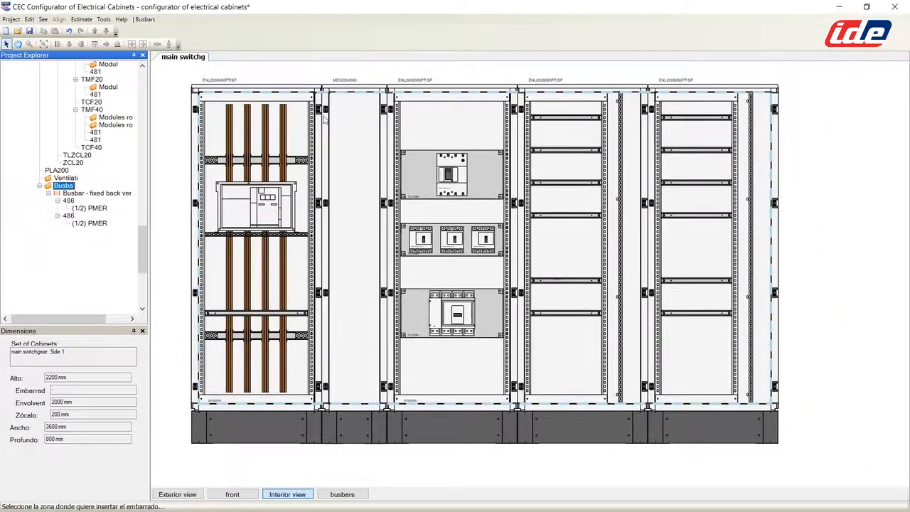
Step: Add a free horizontal busbar and move it up to the cabinet tops
left_click(341, 125)
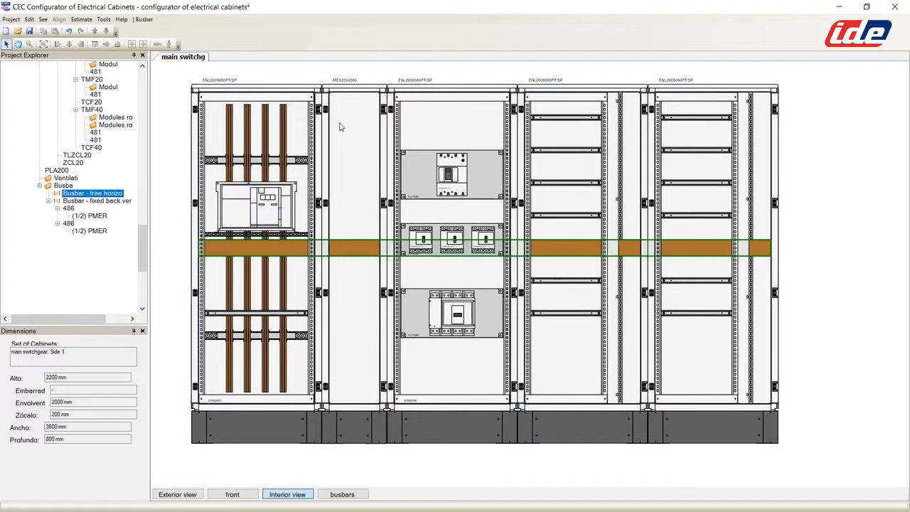
left_click_drag(353, 246, 352, 116)
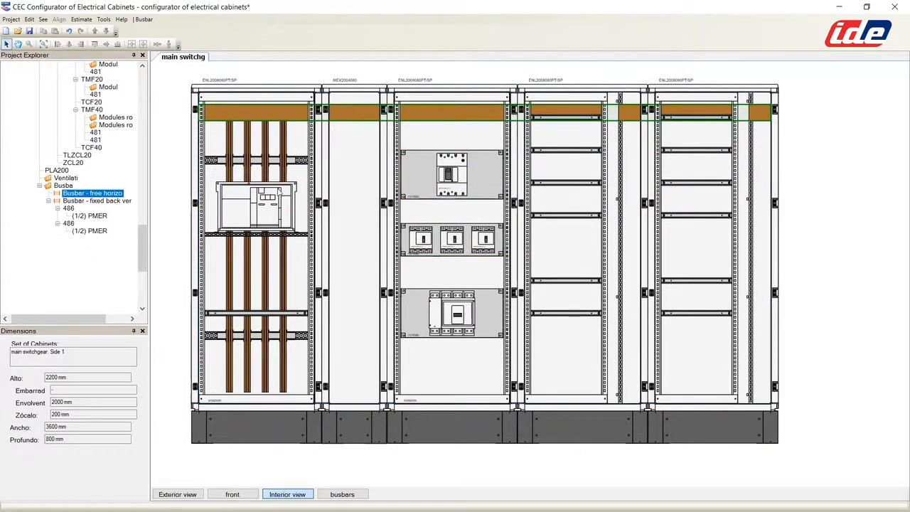
scroll(349, 208, "up", 4)
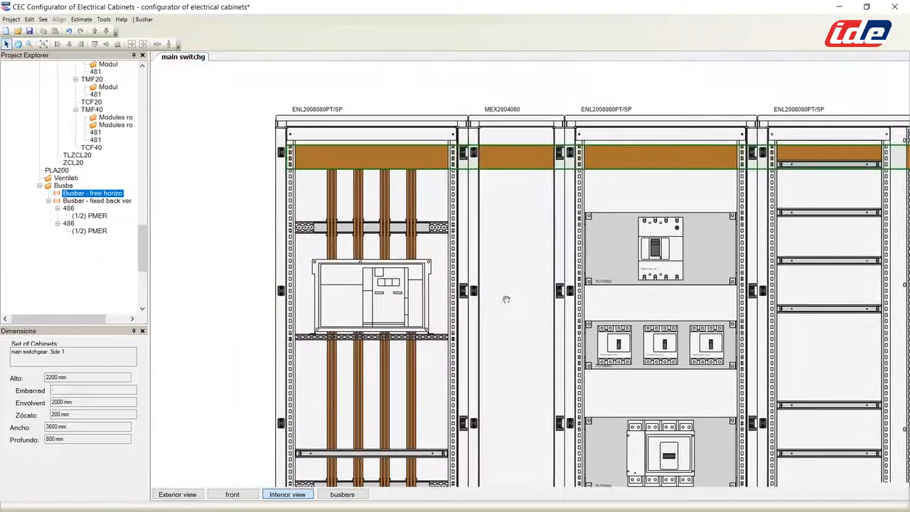
scroll(483, 287, "up", 1)
Step: Trim the horizontal busbar's left and right ends in the busbars view
left_click(342, 494)
left_click_drag(276, 152, 320, 153)
scroll(471, 237, "down", 1)
middle_click_drag(817, 270, 310, 310)
scroll(310, 310, "up", 3)
left_click(343, 496)
left_click_drag(705, 163, 701, 169)
left_click(229, 495)
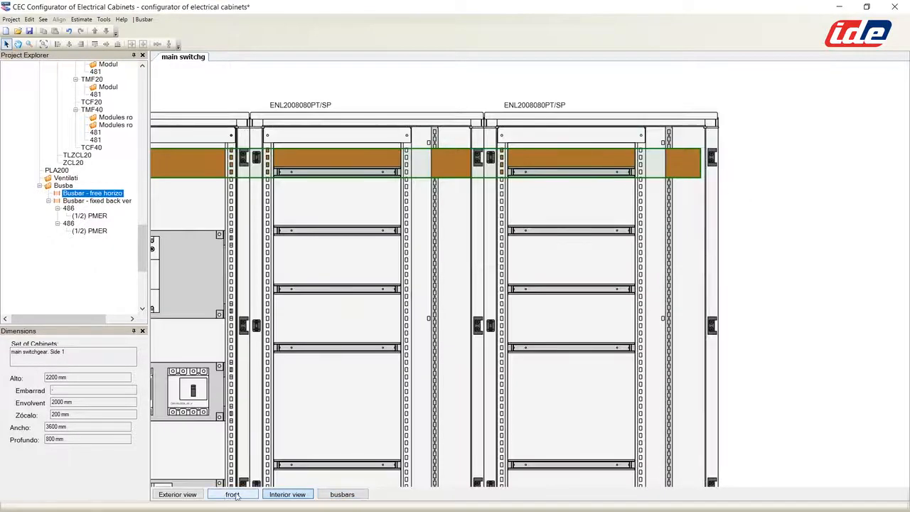
scroll(405, 244, "down", 2)
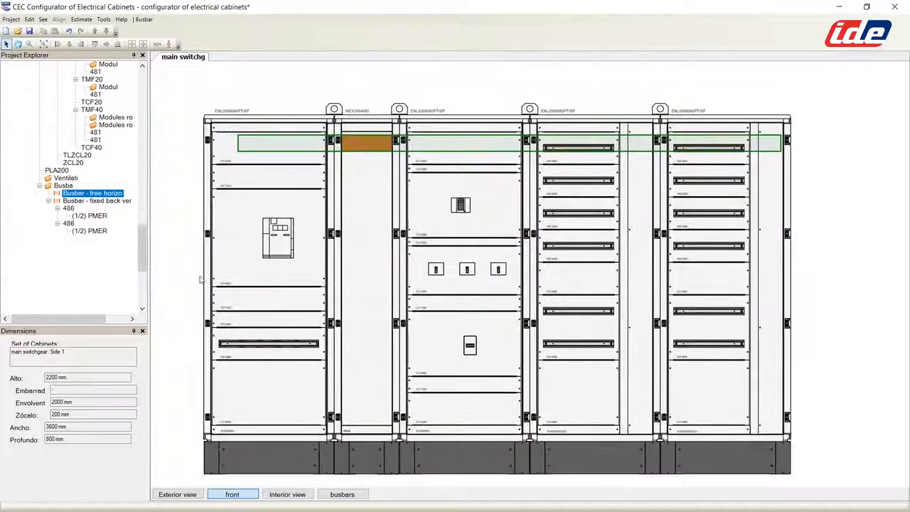
left_click(299, 495)
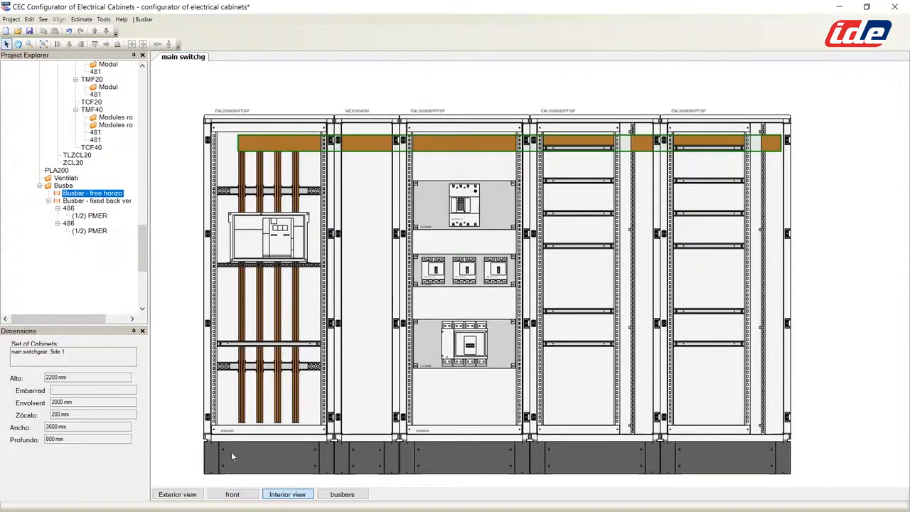
Step: Insert fixed back vertical busbars in the narrow MEX2004080 section and shorten their top
right_click(63, 186)
left_click(107, 197)
left_click(500, 280)
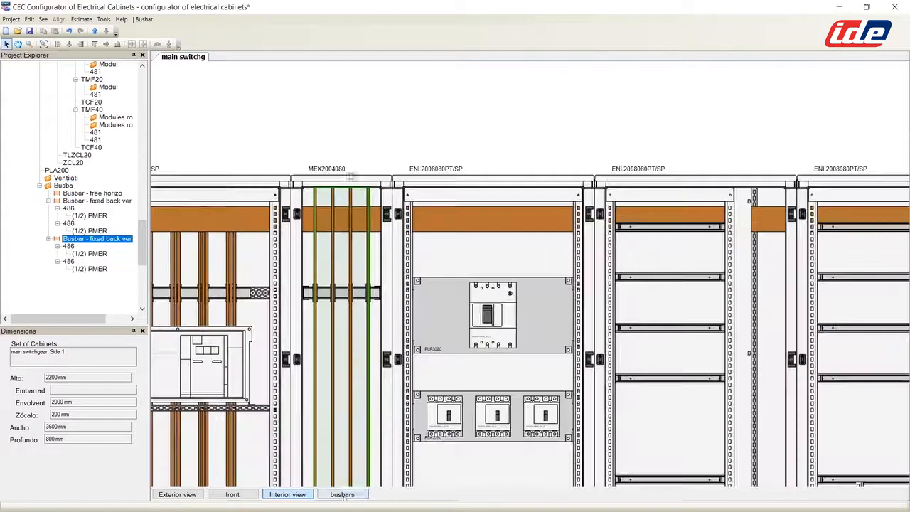
left_click(342, 494)
scroll(363, 217, "up", 3)
left_click_drag(374, 155, 373, 193)
Step: Trim the new vertical busbars' bottom end and raise their support
left_click(287, 494)
scroll(363, 250, "down", 6)
scroll(348, 440, "up", 6)
left_click_drag(467, 422, 467, 275)
mouse_move(466, 262)
left_mouse_down()
mouse_move(466, 164)
mouse_move(466, 182)
left_mouse_up()
left_click_drag(467, 274, 467, 200)
scroll(467, 214, "down", 6)
left_click(474, 270)
left_click(232, 494)
left_click_drag(142, 213, 137, 257)
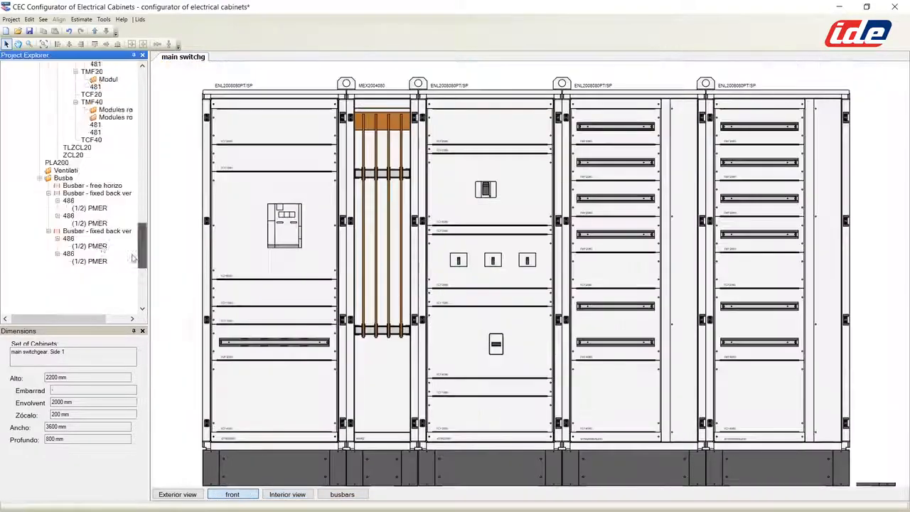
left_click(287, 495)
Step: Add a second free horizontal busbar and trim it to reach the middle cabinet
right_click(66, 134)
left_click(129, 177)
scroll(418, 192, "up", 3)
left_click(342, 494)
left_click(288, 494)
left_click_drag(270, 244, 504, 244)
scroll(503, 244, "down", 8)
scroll(775, 245, "up", 7)
left_click_drag(853, 247, 428, 247)
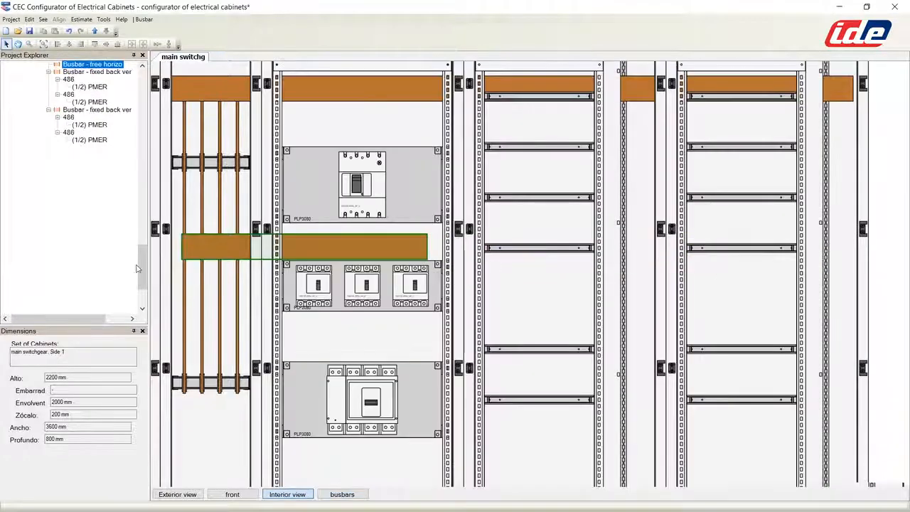
left_click_drag(141, 267, 141, 247)
Step: Add a third free horizontal busbar and shorten its right end
right_click(65, 148)
left_click(117, 188)
left_click(342, 494)
left_click(287, 494)
left_click_drag(855, 348, 395, 349)
scroll(395, 348, "down", 7)
scroll(317, 337, "up", 7)
scroll(305, 330, "up", 2)
Step: Trim the third busbar's left end and nudge the second horizontal busbar upward
left_click(342, 494)
left_click(287, 495)
left_click_drag(281, 309, 586, 309)
scroll(546, 331, "down", 5)
left_click_drag(410, 268, 410, 263)
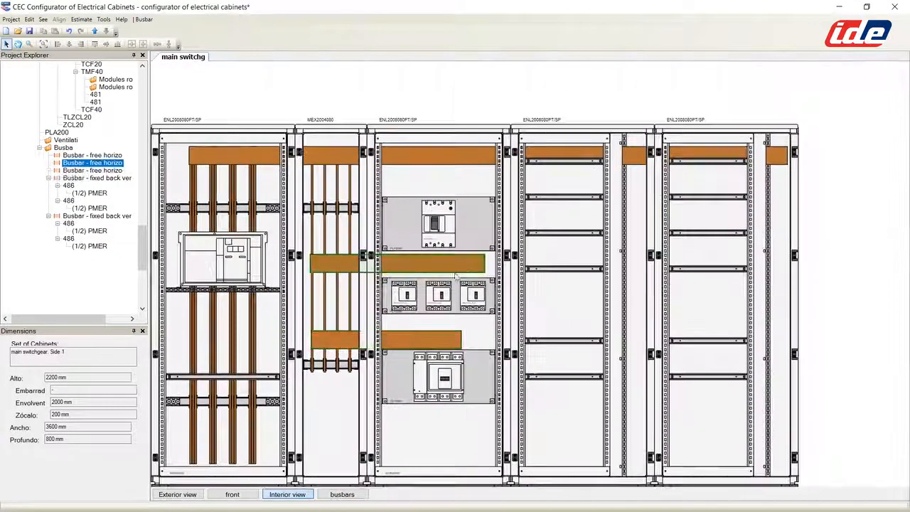
right_click(64, 148)
left_click(121, 201)
Step: Place a busbar support in the gap between cabinets 4 and 5
left_click(636, 187)
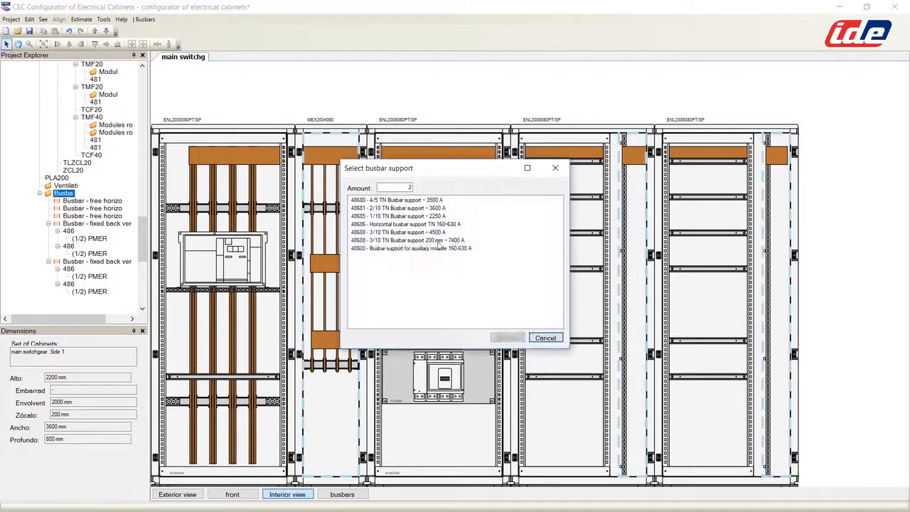
key("Return")
scroll(636, 187, "up", 3)
scroll(637, 187, "down", 5)
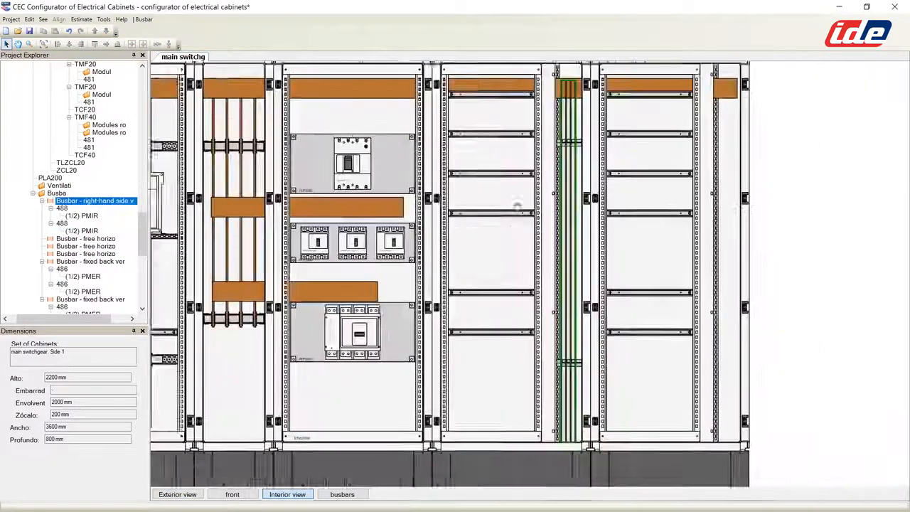
Step: Add a right-hand side vertical busbar on supports in the fifth cabinet
right_click(56, 192)
left_click(95, 258)
left_click(741, 189)
left_click(507, 339)
scroll(710, 192, "up", 4)
left_click(342, 494)
left_click(287, 494)
scroll(494, 196, "down", 4)
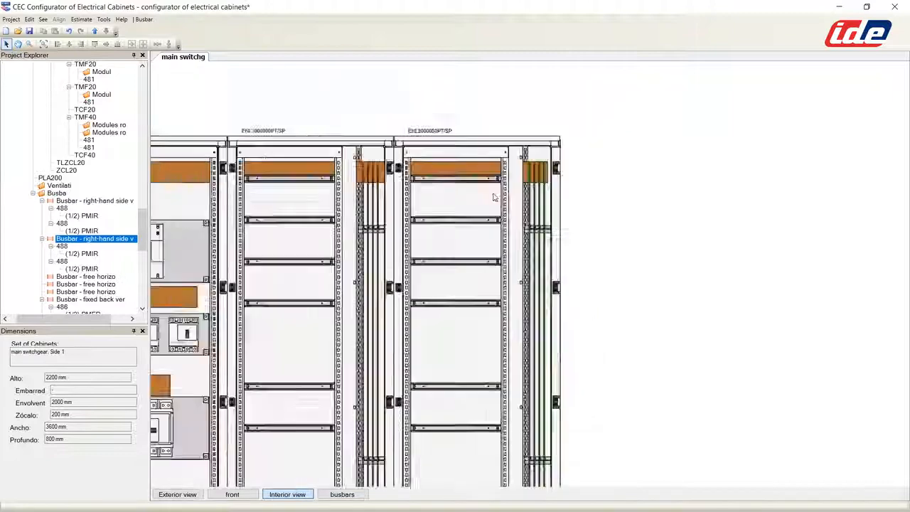
scroll(590, 199, "up", 2)
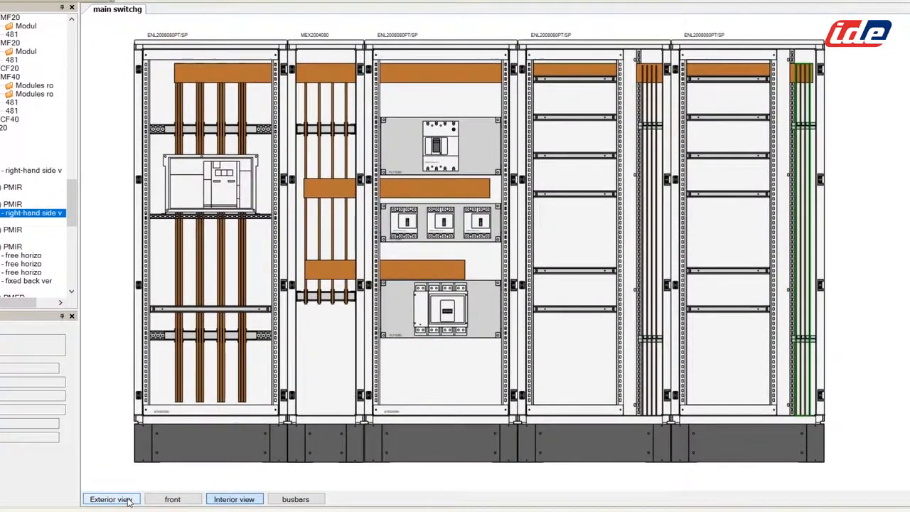
Step: Check the busbars in Exterior, front, Interior and busbars views
left_click(110, 499)
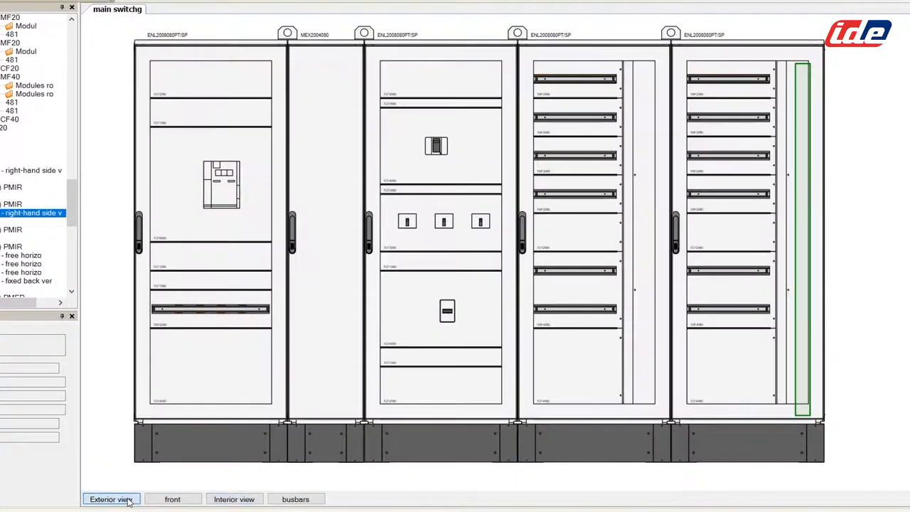
left_click(171, 499)
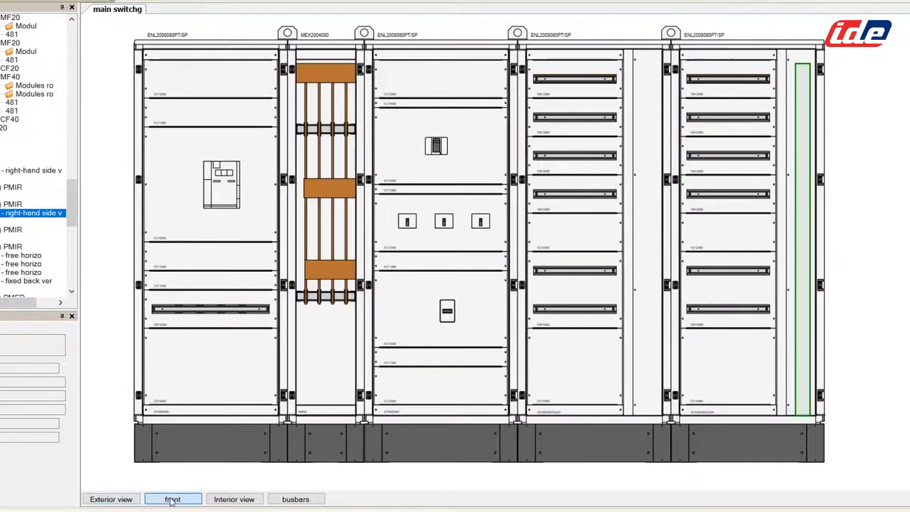
left_click(221, 500)
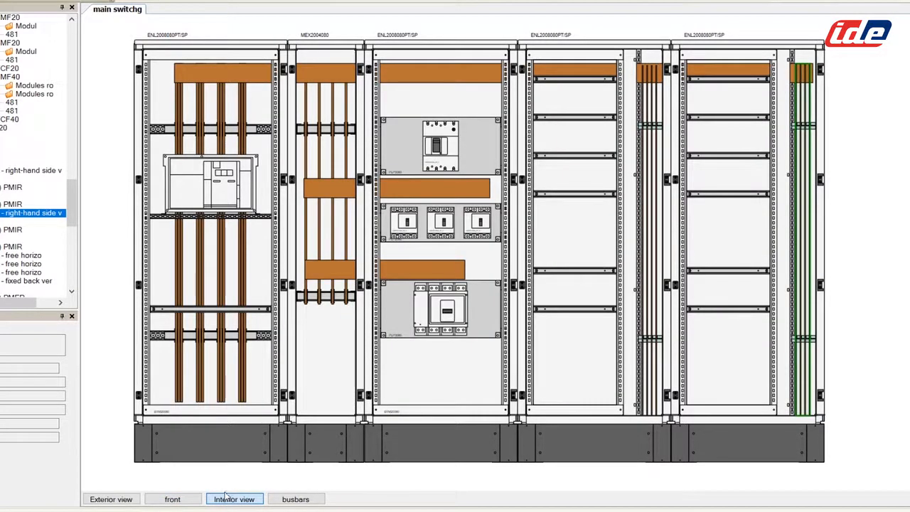
left_click(291, 500)
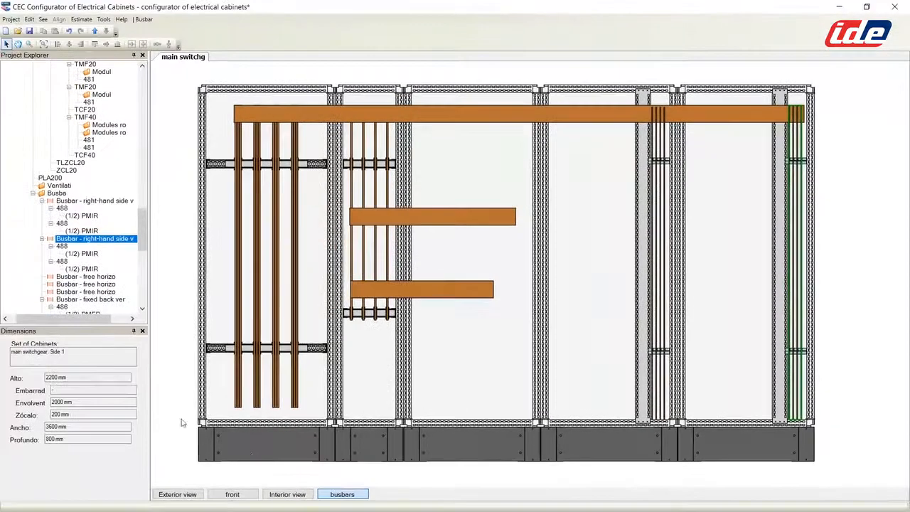
Step: Save the five-cabinet, 3600 mm project and accept the save confirmation
left_click(29, 31)
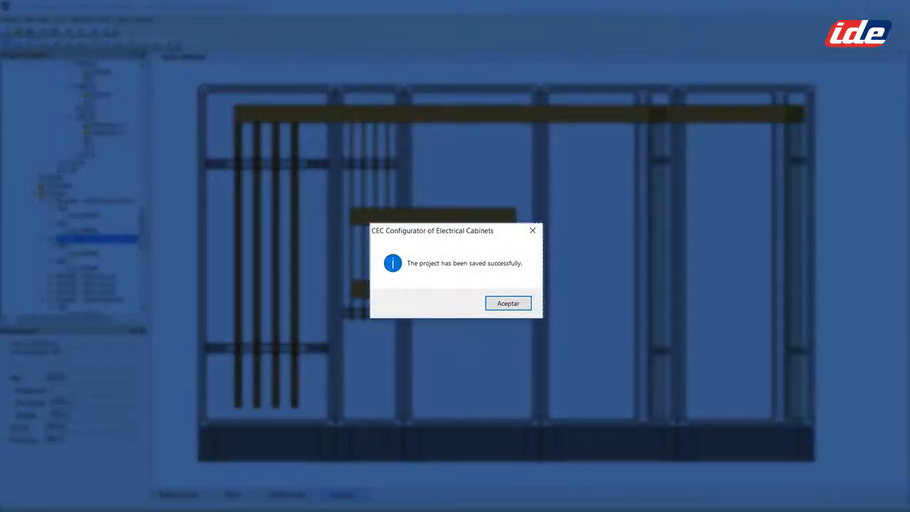
left_click(507, 304)
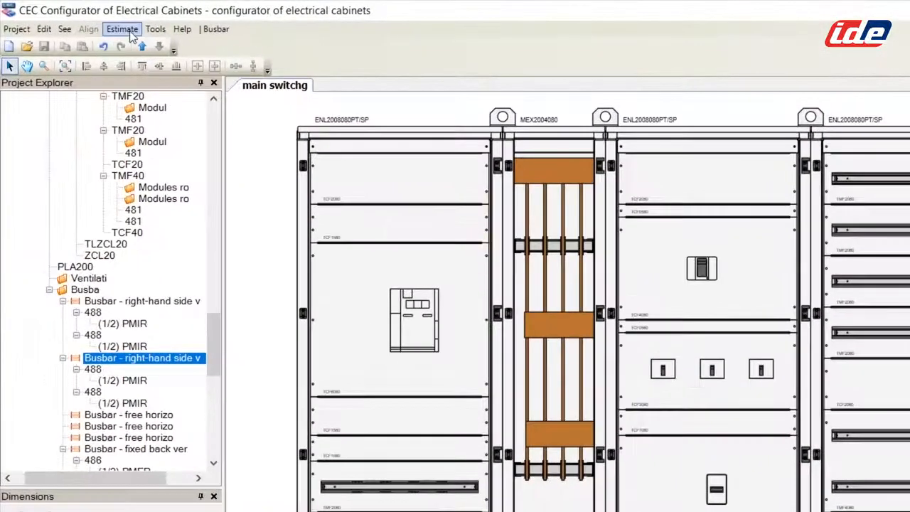
left_click(82, 20)
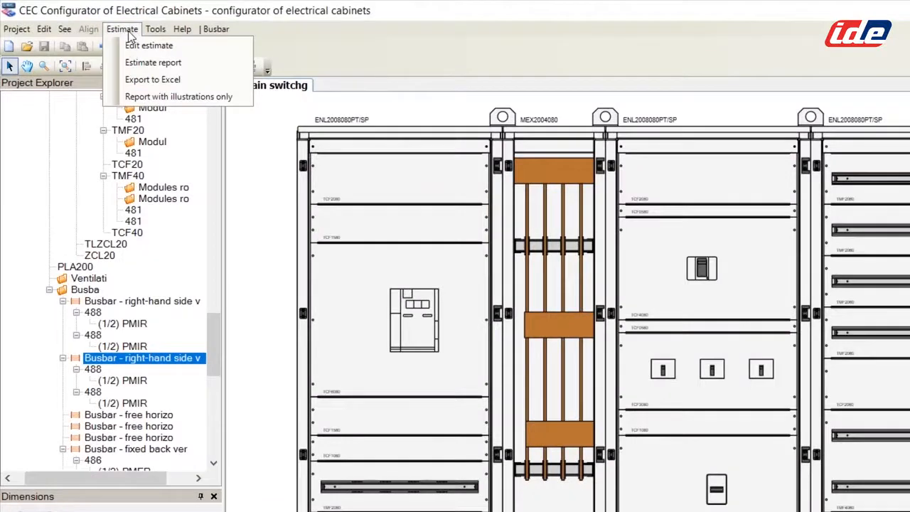
Step: Generate the priced estimate report (11,169.17€), page through its preview, and start a PDF export
left_click(146, 63)
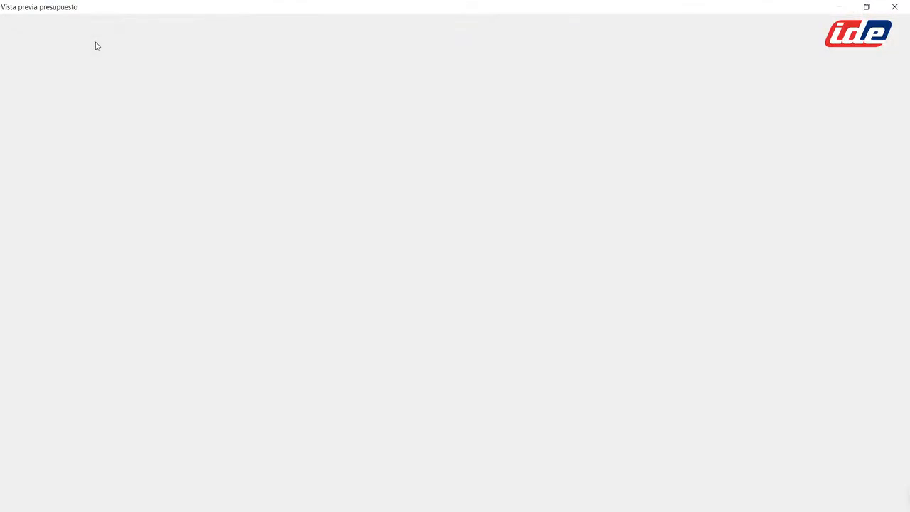
scroll(300, 112, "down", 1)
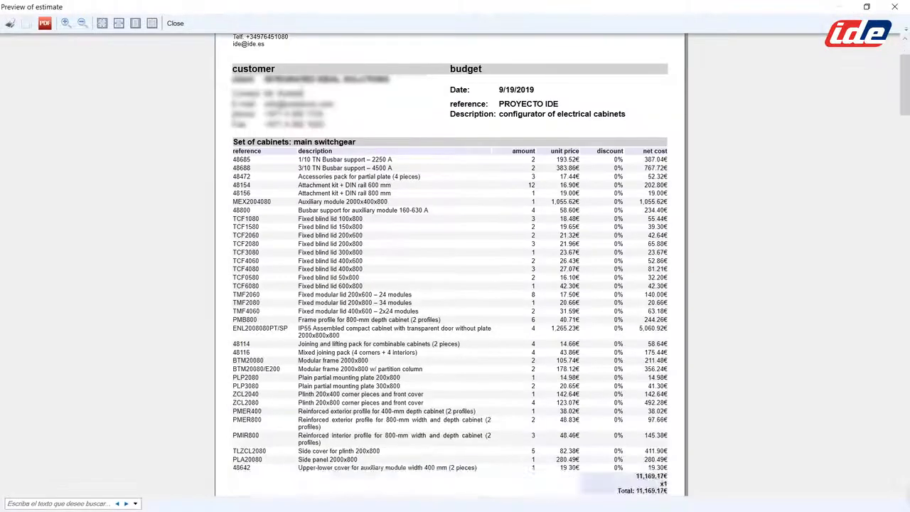
scroll(301, 114, "up", 1)
scroll(327, 266, "down", 2)
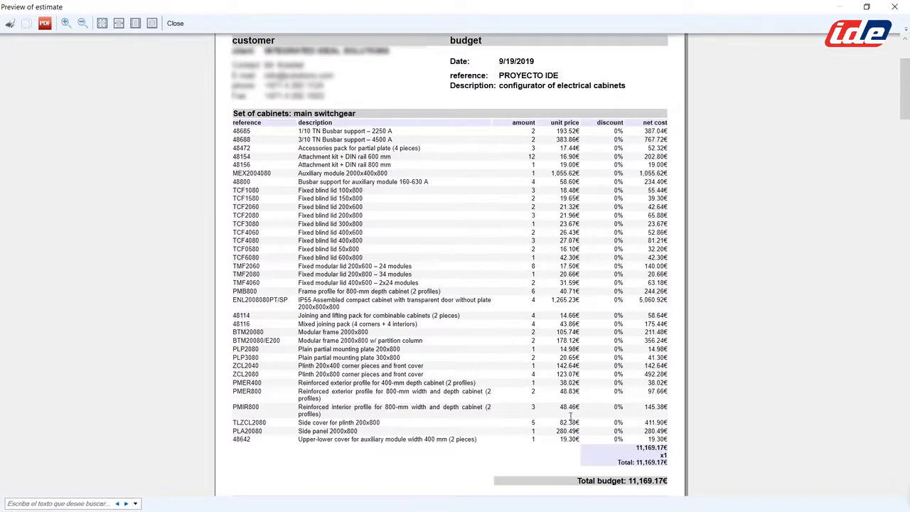
scroll(509, 347, "down", 10)
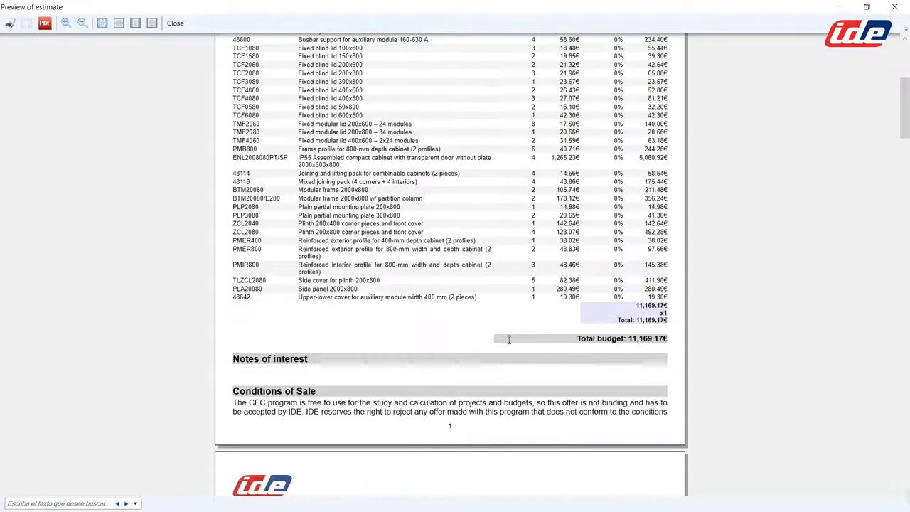
scroll(506, 339, "down", 12)
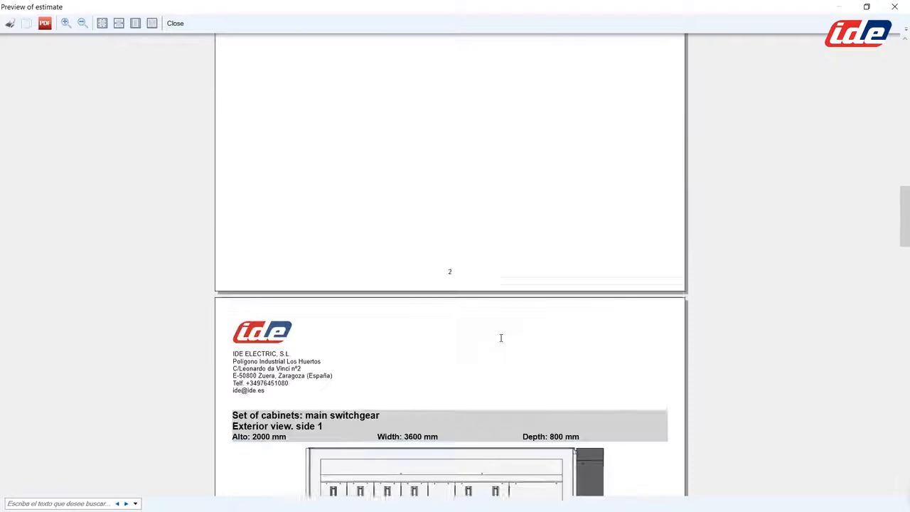
scroll(493, 341, "down", 3)
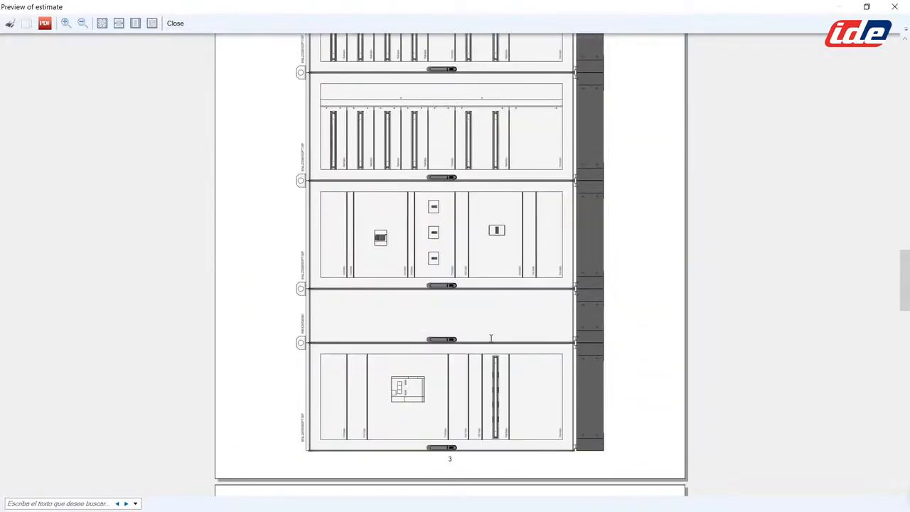
scroll(490, 338, "down", 15)
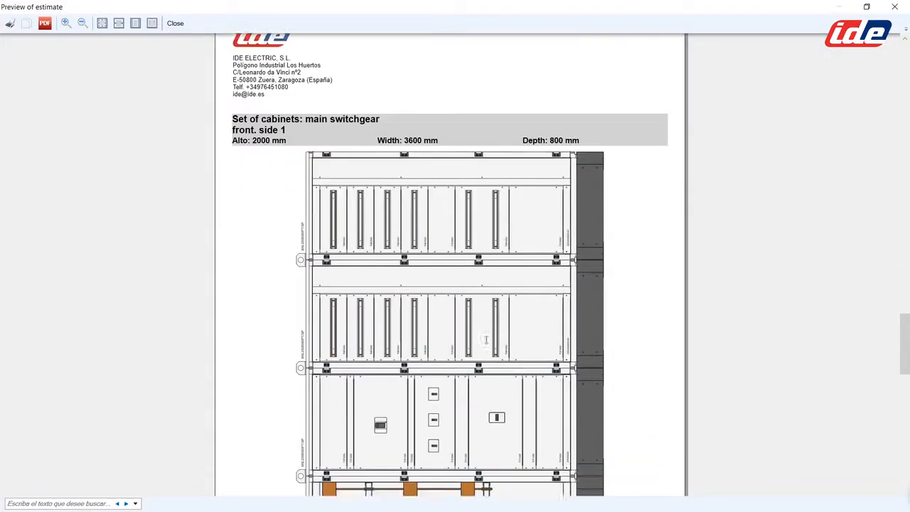
scroll(486, 340, "down", 15)
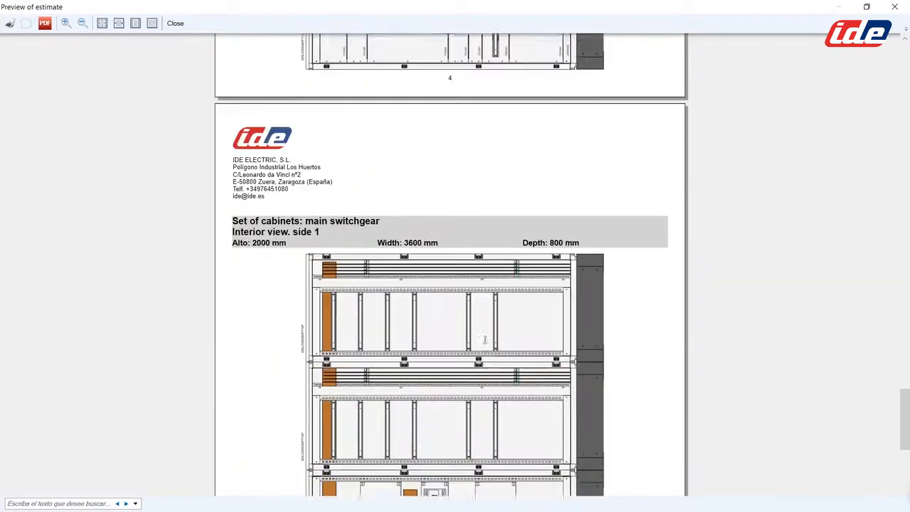
scroll(482, 340, "down", 5)
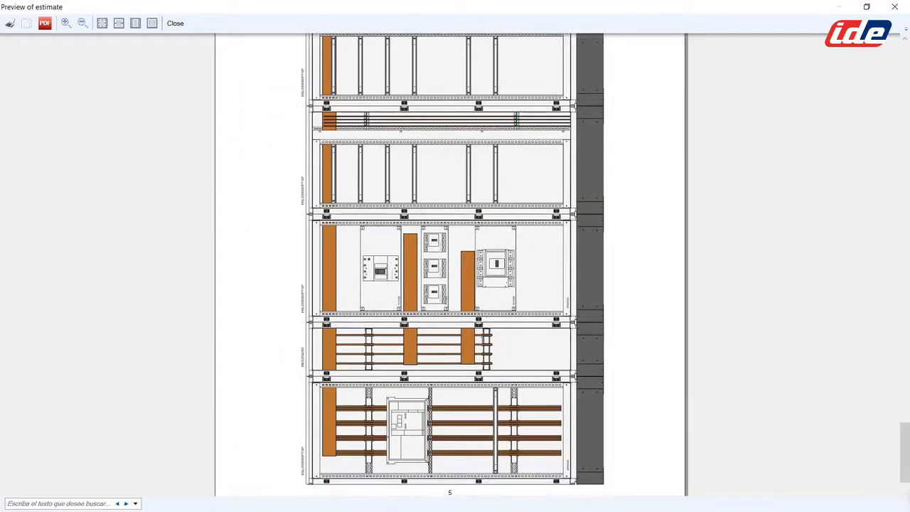
scroll(450, 266, "up", 2)
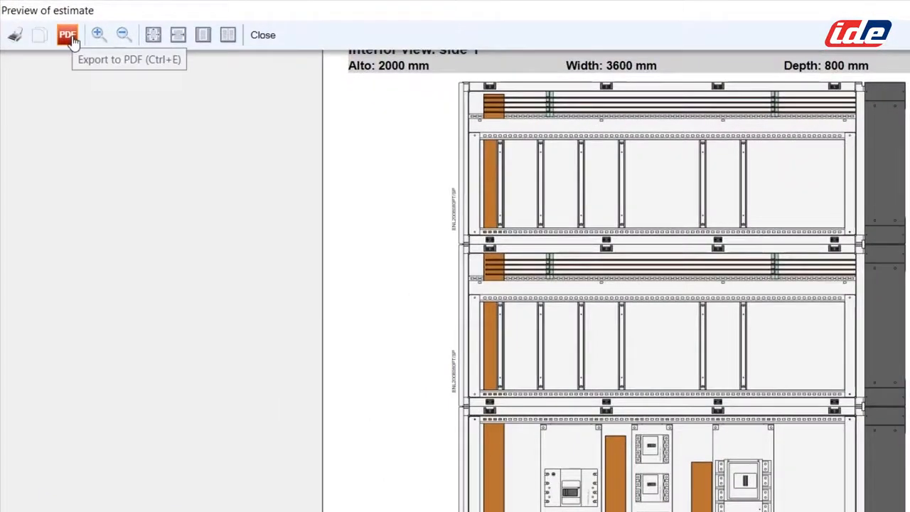
left_click(67, 36)
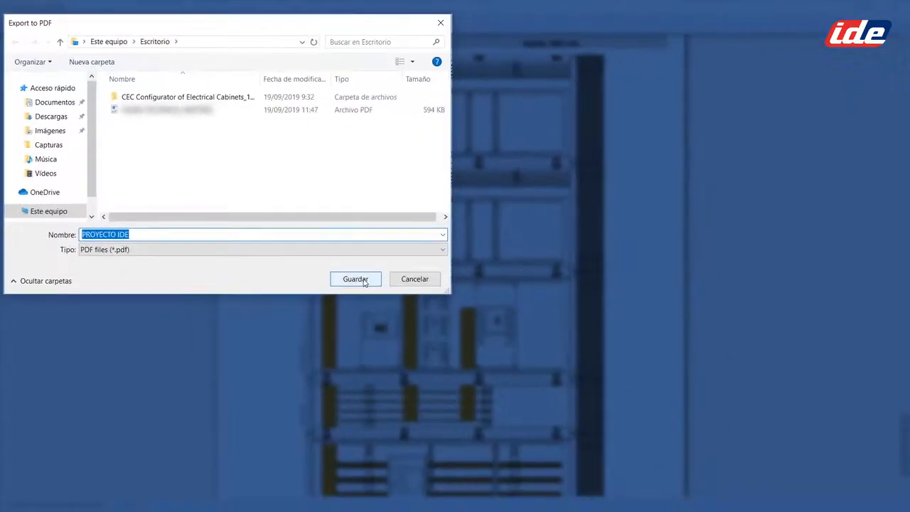
Step: Save the PDF as PROYECTO IDE on the desktop and close the estimate preview
left_click(539, 421)
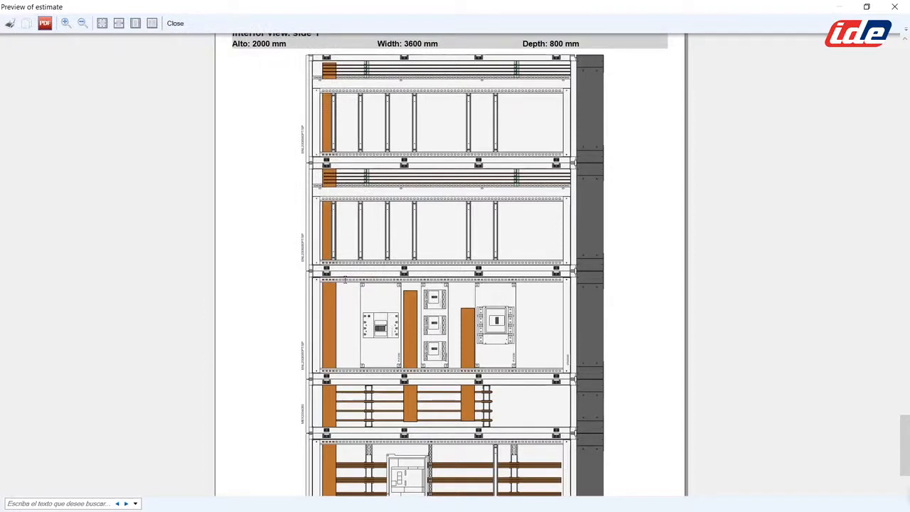
left_click(177, 24)
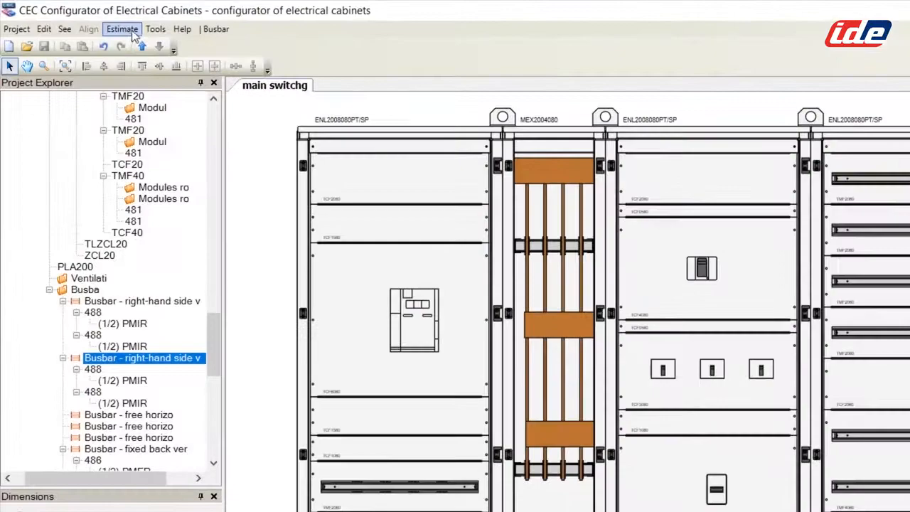
Step: Generate the illustrations-only estimate report, review its exterior, front and interior views, then close it
left_click(83, 20)
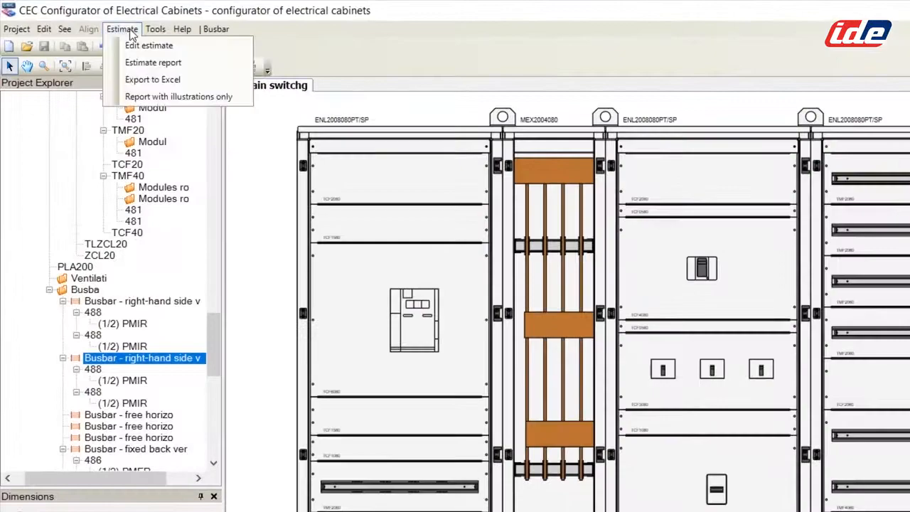
left_click(144, 98)
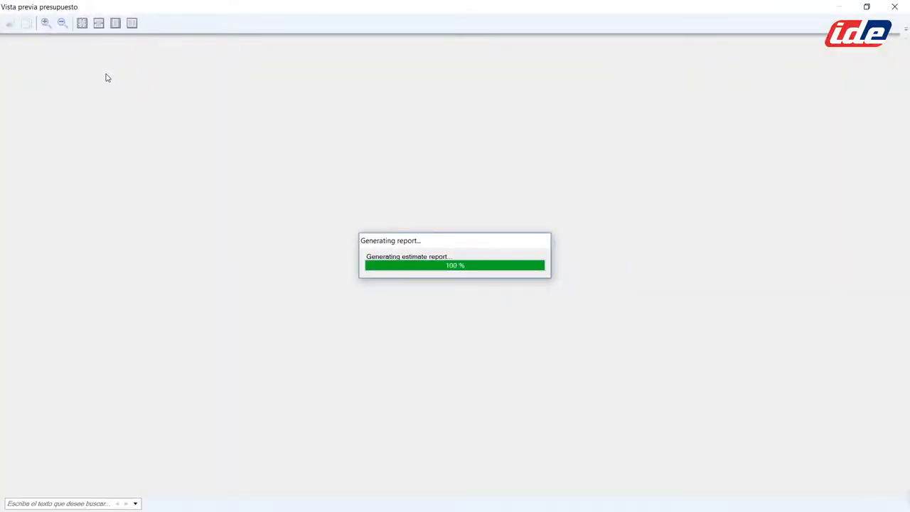
scroll(267, 165, "down", 3)
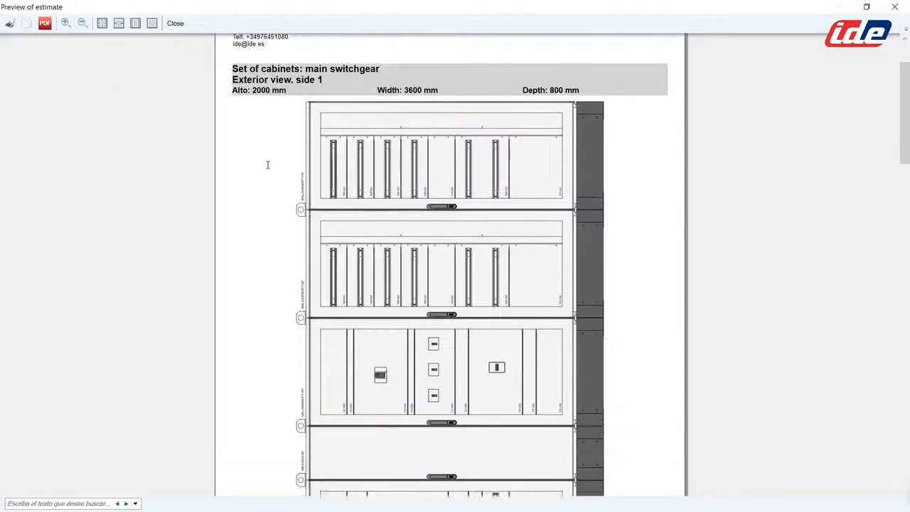
scroll(268, 165, "down", 10)
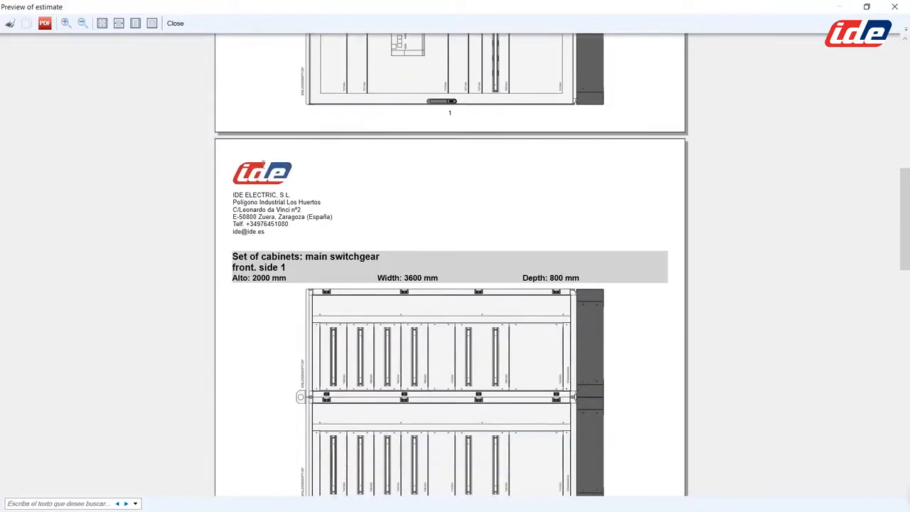
scroll(262, 164, "down", 10)
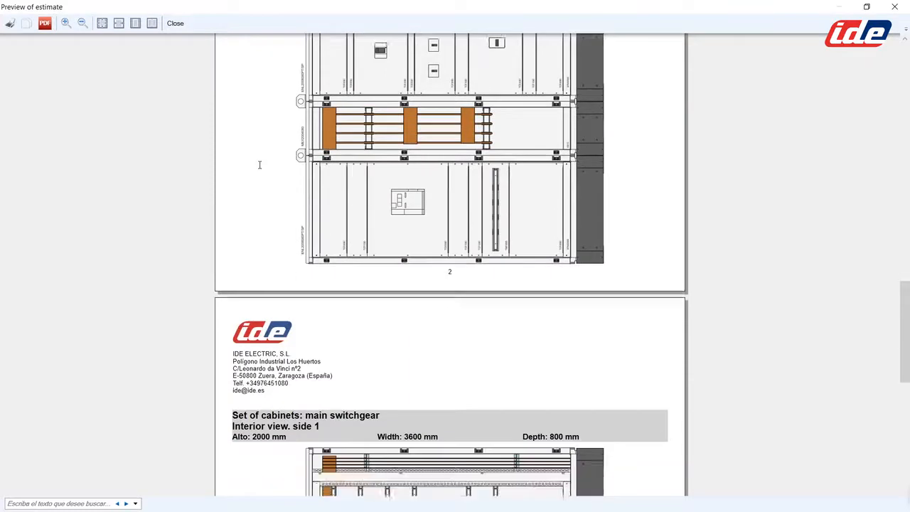
scroll(258, 164, "down", 7)
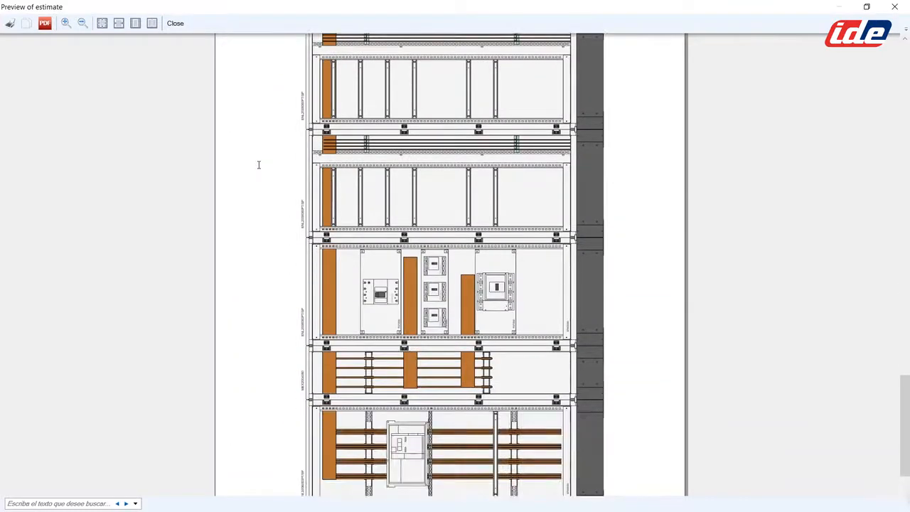
scroll(259, 164, "up", 12)
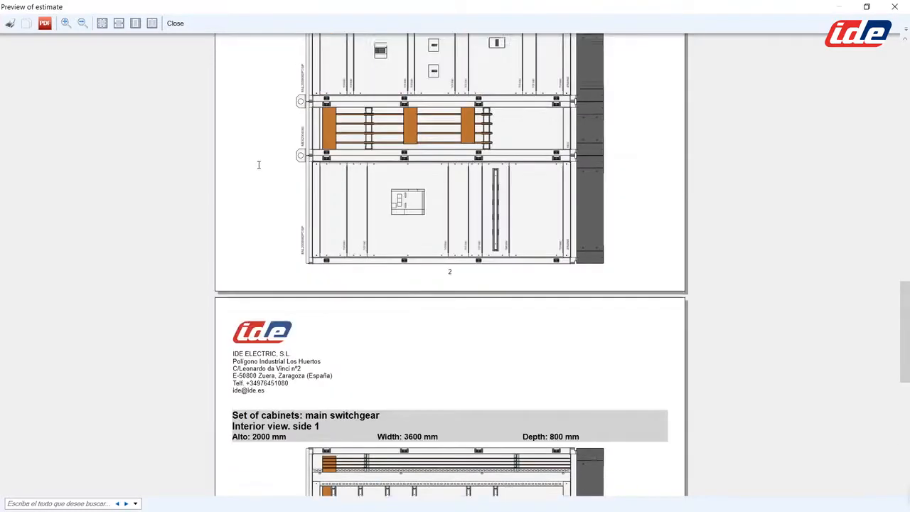
left_click(175, 24)
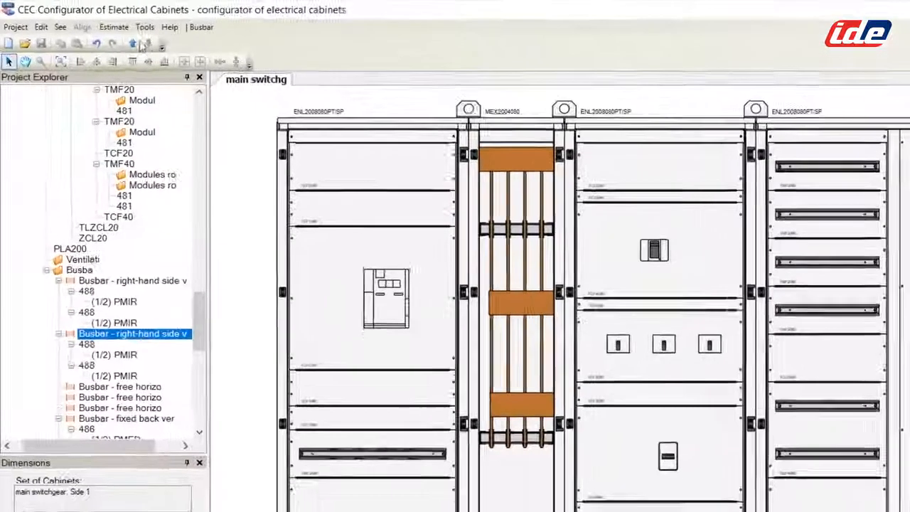
Step: In the estimate's sets of cabinets, give the main switchgear line a 5% discount
left_click(122, 31)
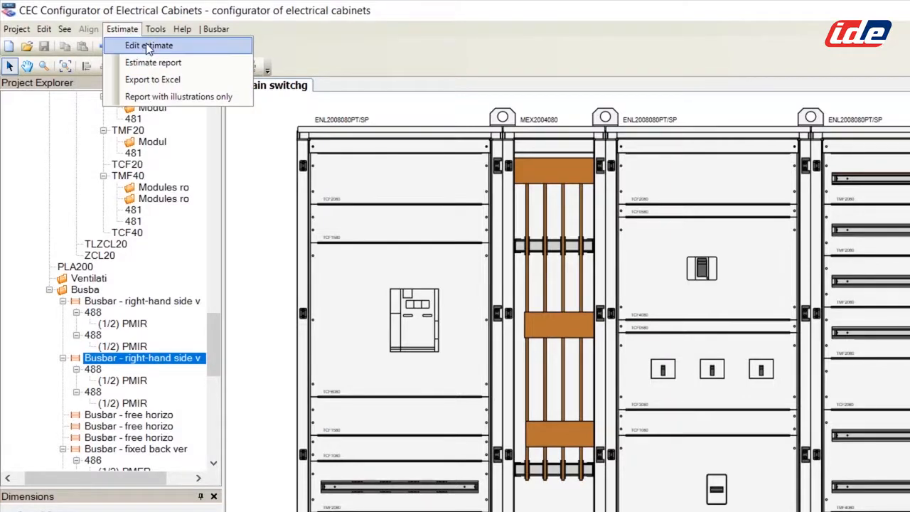
left_click(149, 46)
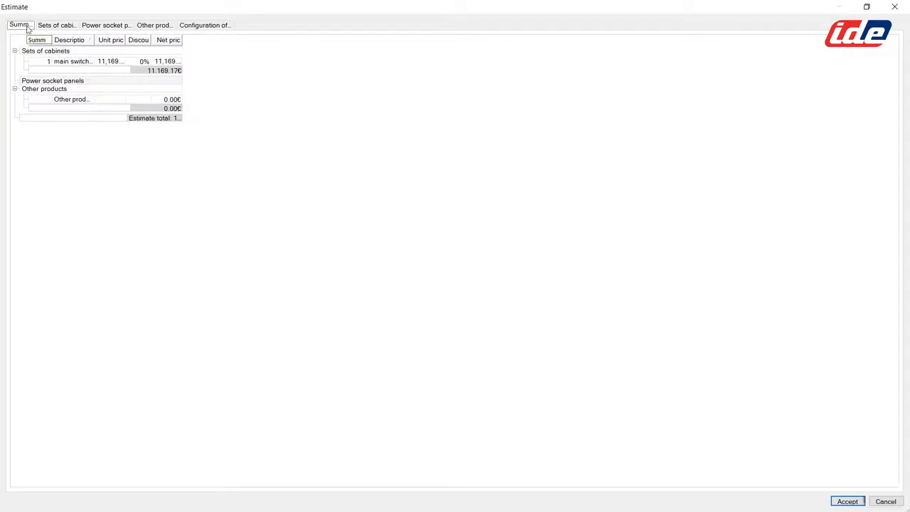
left_click(50, 25)
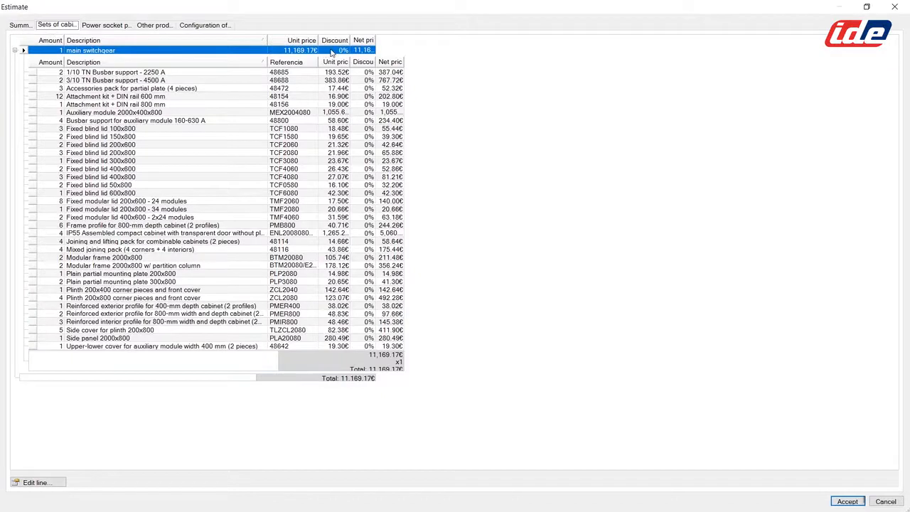
left_click(36, 482)
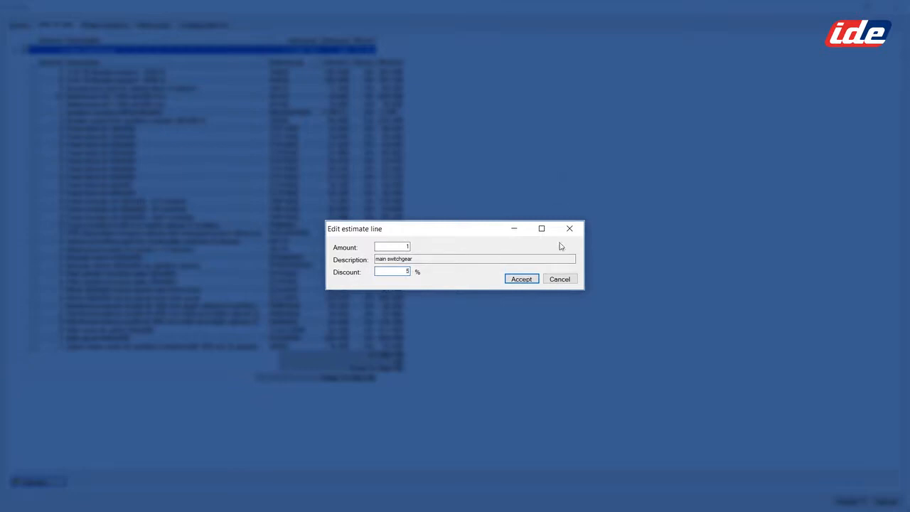
left_click(521, 279)
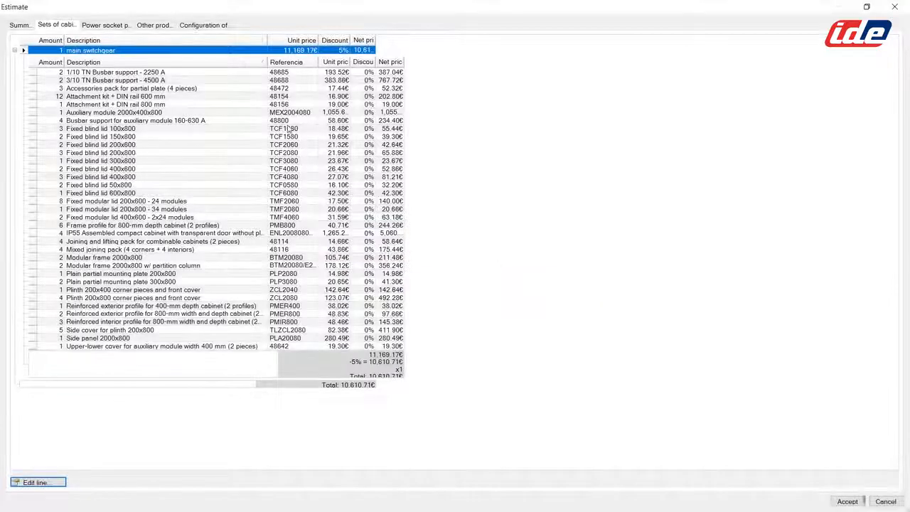
Step: Give the Auxiliary module 2000x400x800 line a 2% discount and accept the estimate (10,590.66€)
left_click(228, 114)
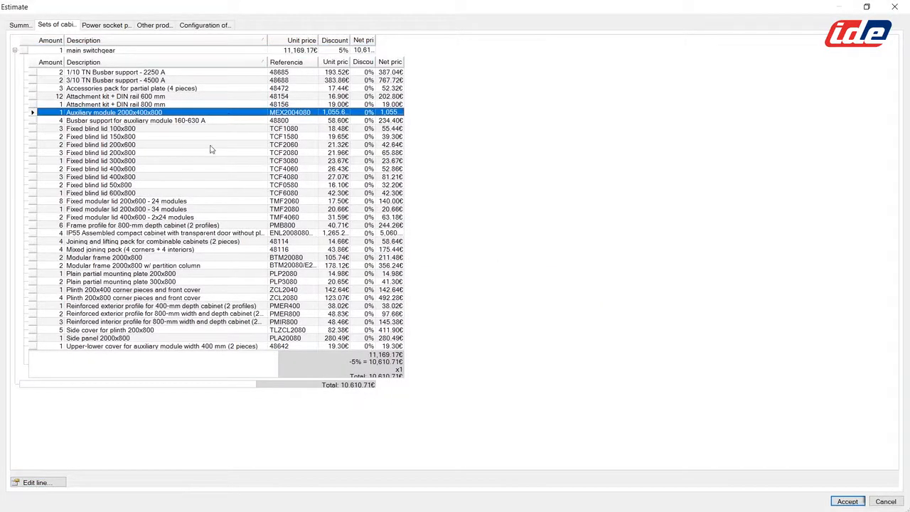
left_click(36, 482)
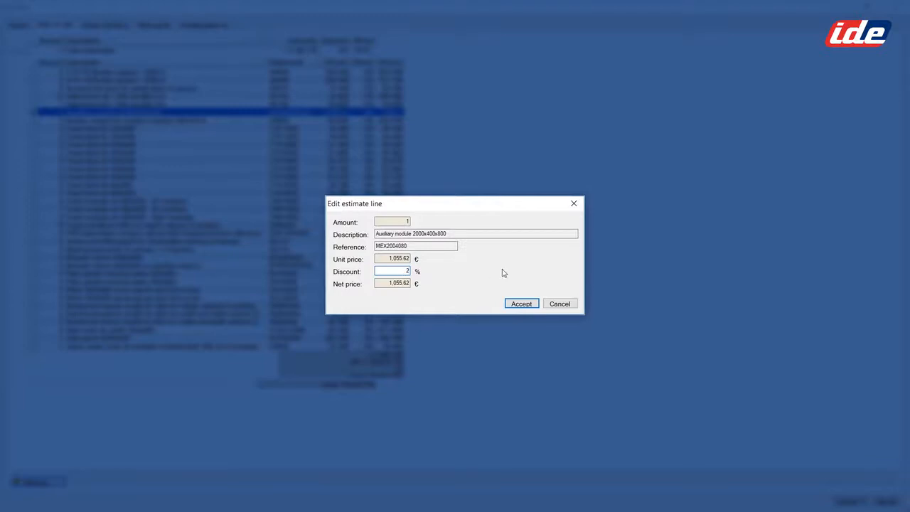
left_click(518, 302)
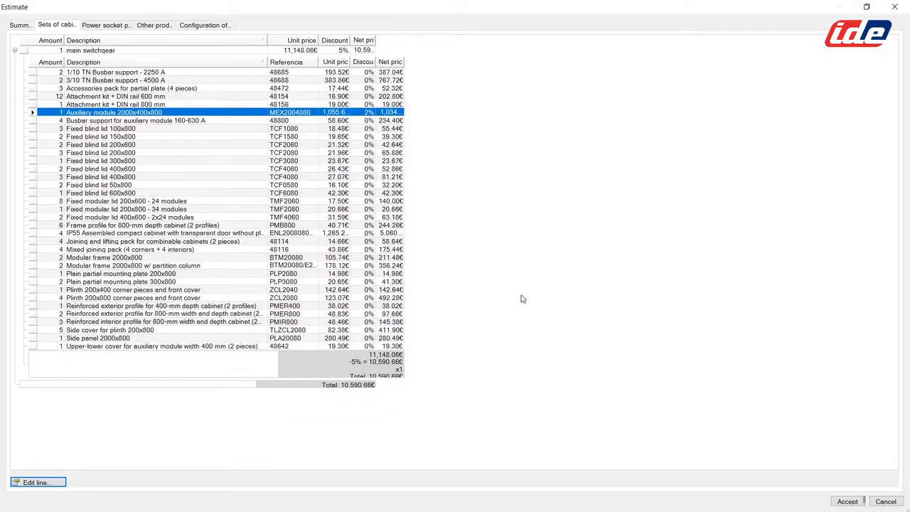
left_click(845, 501)
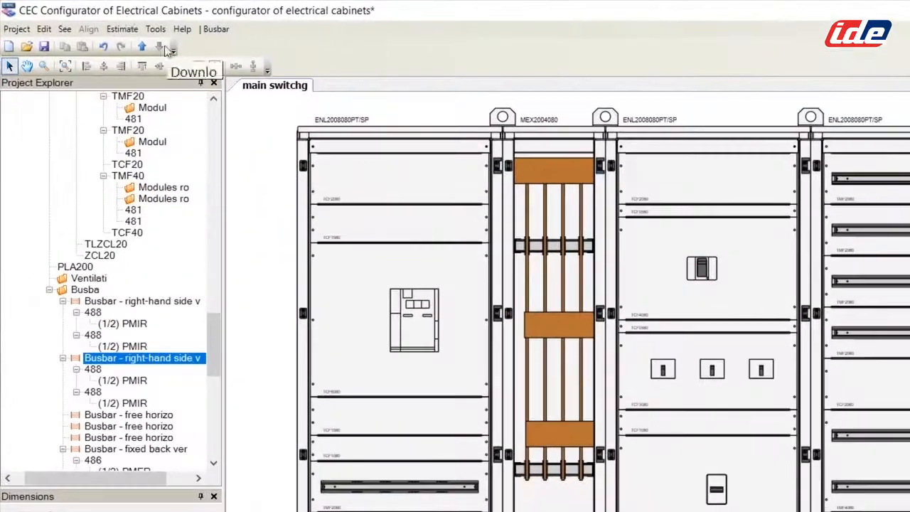
left_click(122, 29)
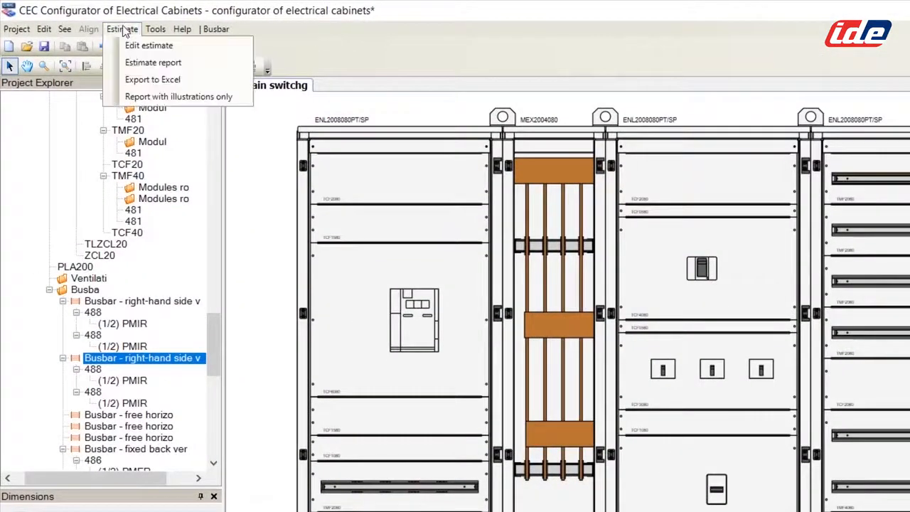
left_click(152, 63)
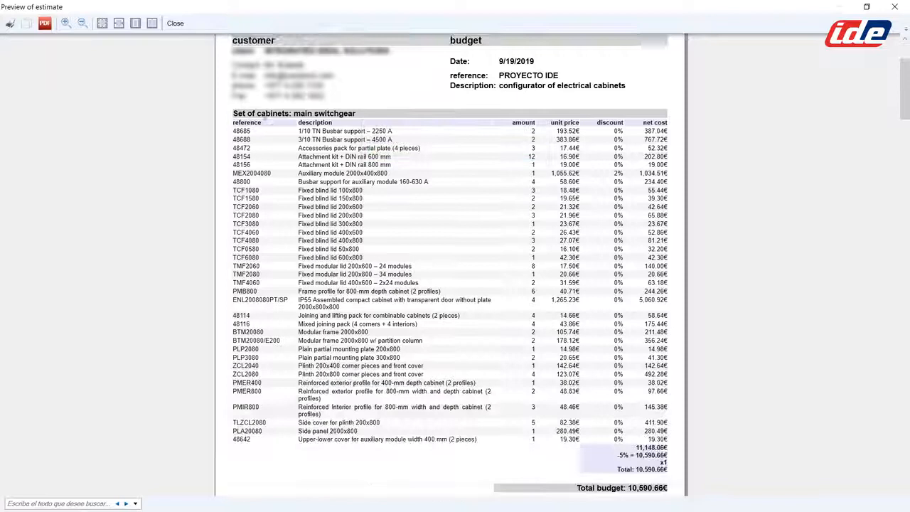
scroll(270, 120, "down", 5)
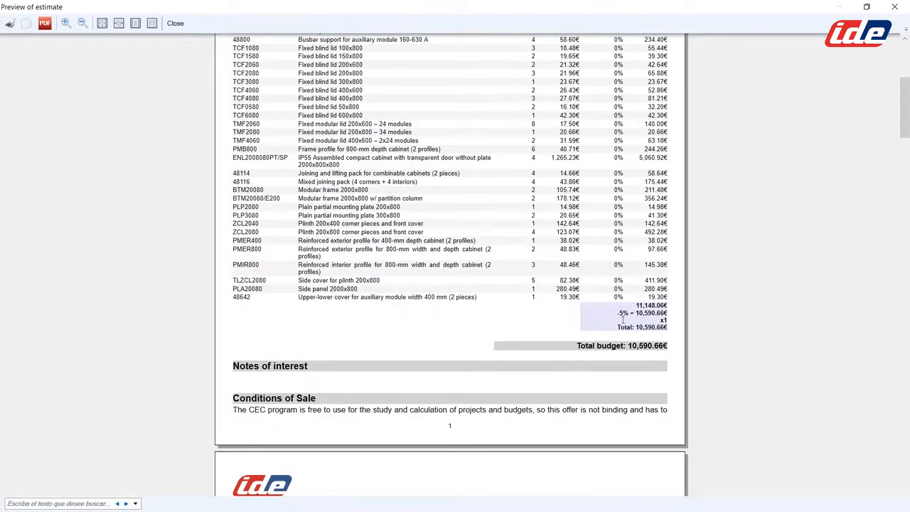
scroll(650, 321, "up", 2)
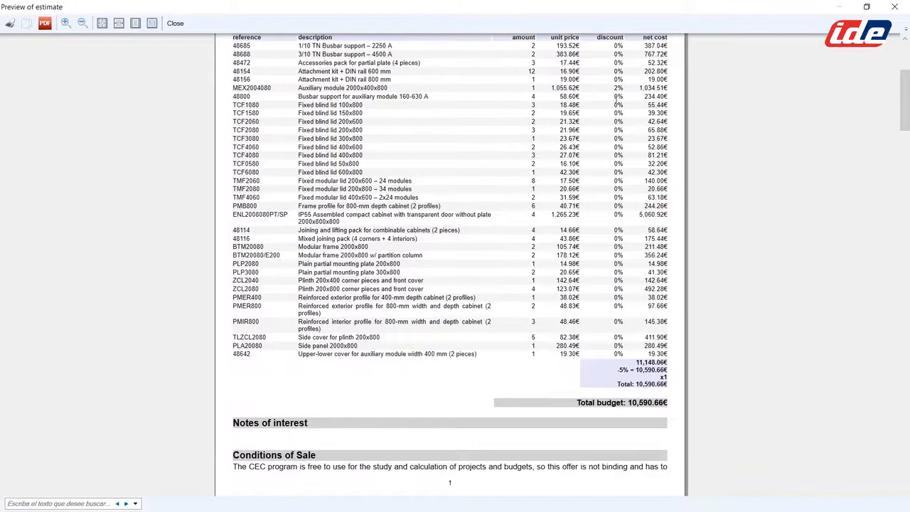
left_click(175, 23)
Step: Tick Report without prices in the estimate's report configuration and accept
left_click(94, 20)
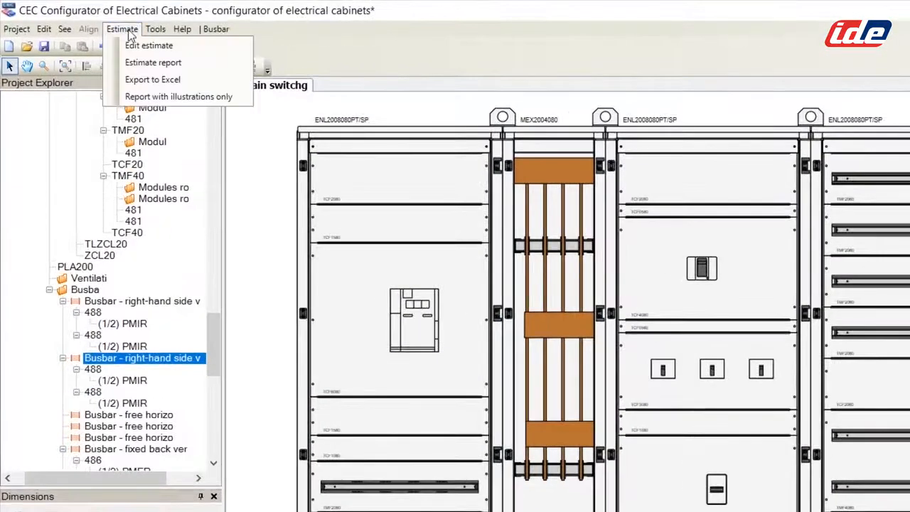
left_click(151, 45)
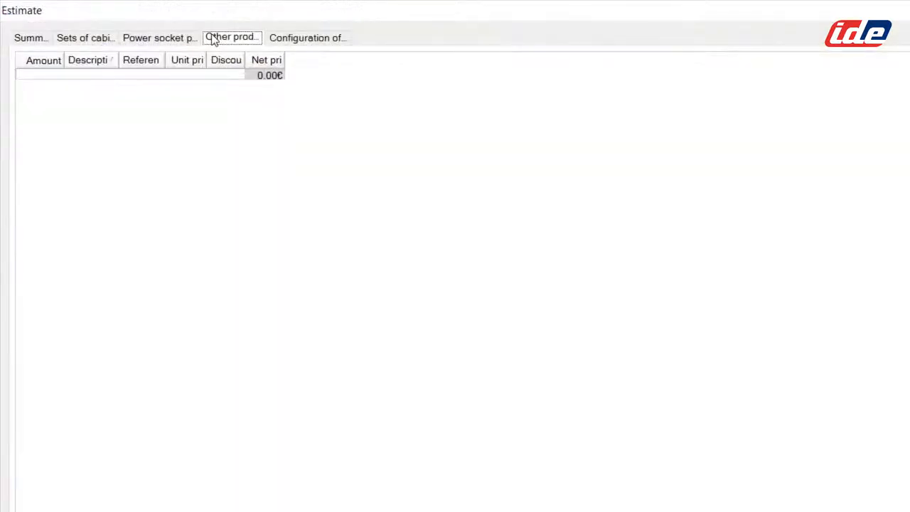
left_click(274, 39)
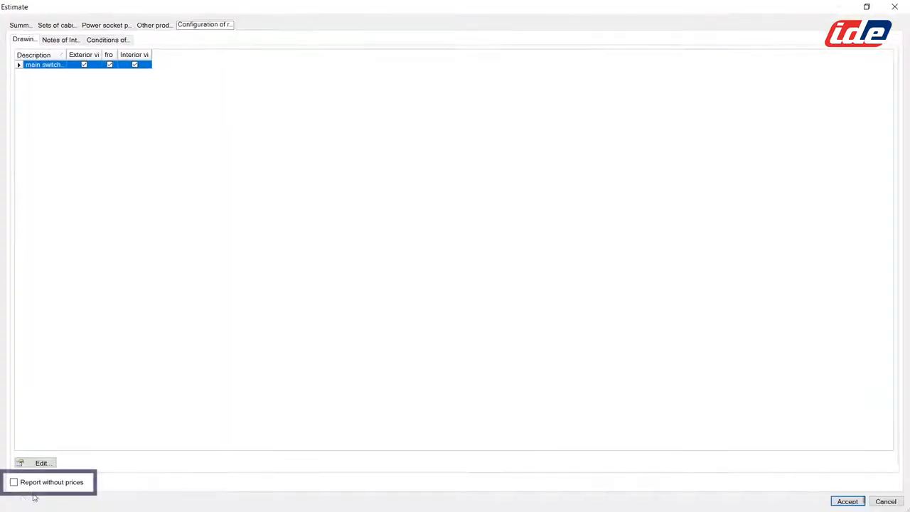
left_click(14, 482)
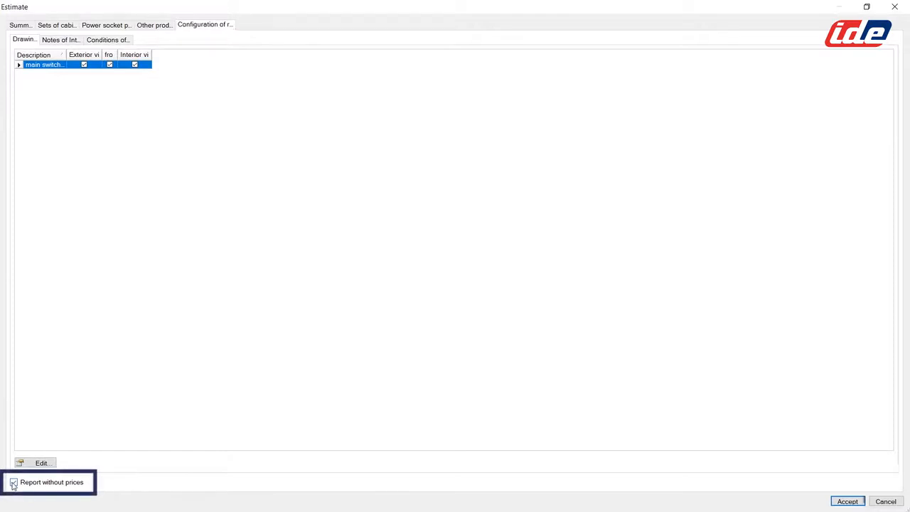
left_click(847, 501)
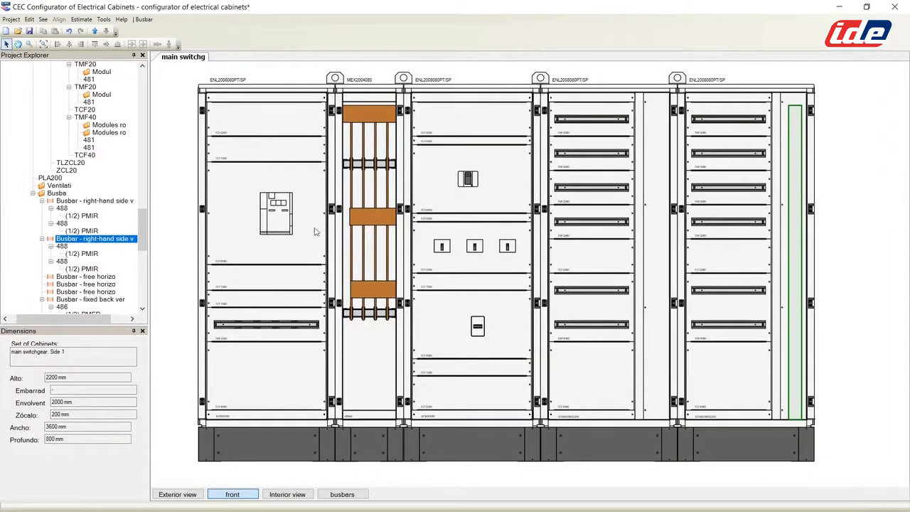
left_click(82, 19)
left_click(93, 42)
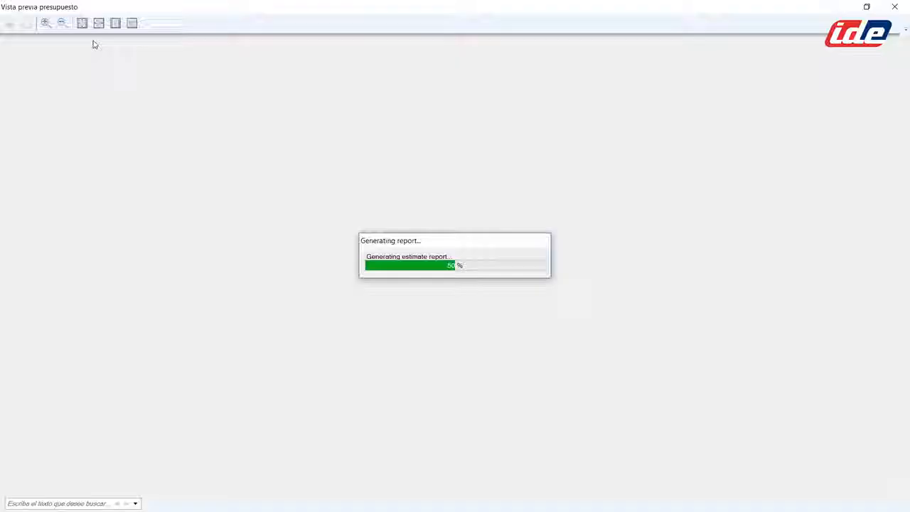
scroll(483, 235, "down", 5)
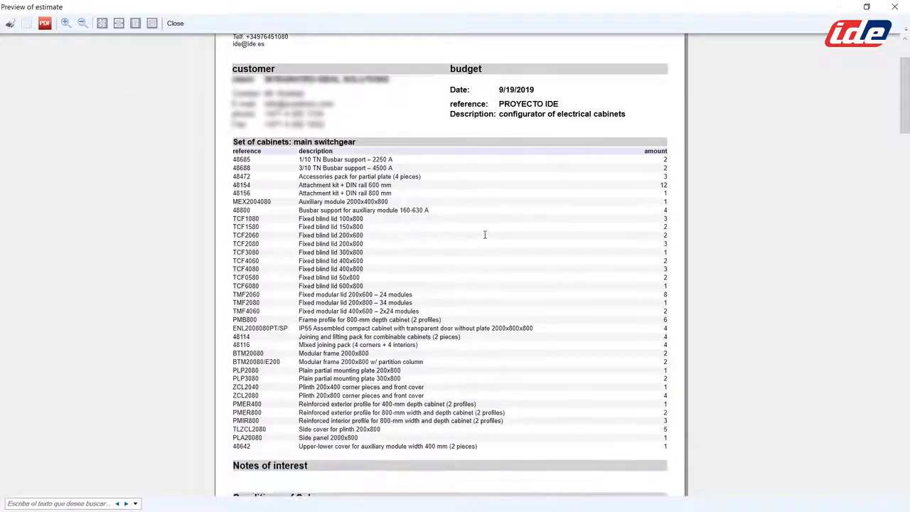
scroll(483, 234, "down", 15)
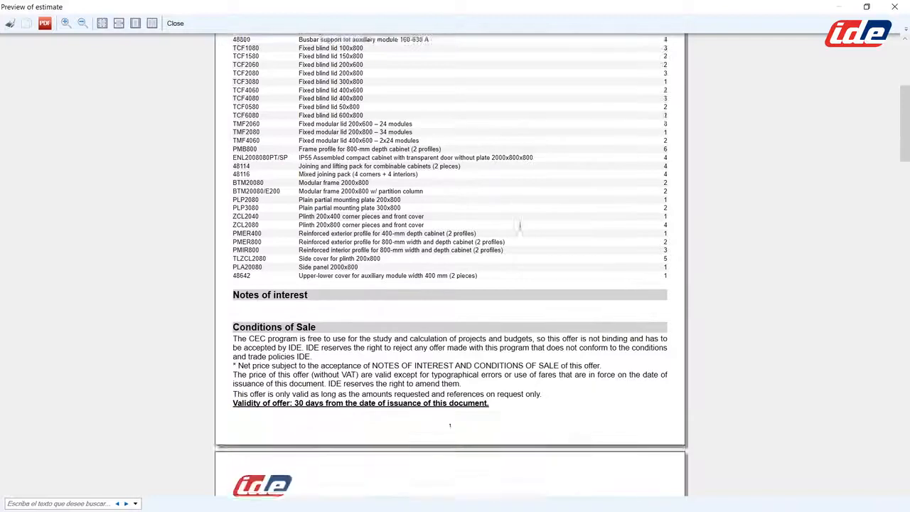
scroll(505, 232, "down", 15)
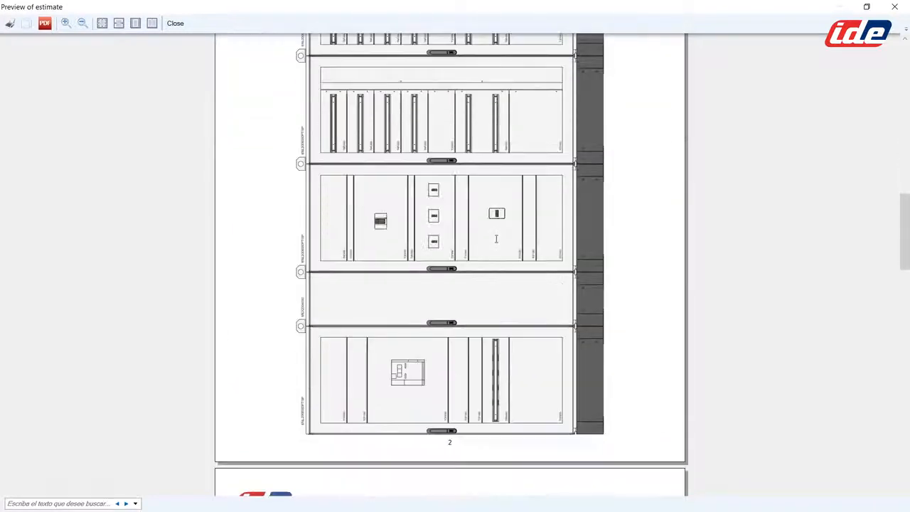
scroll(492, 240, "down", 4)
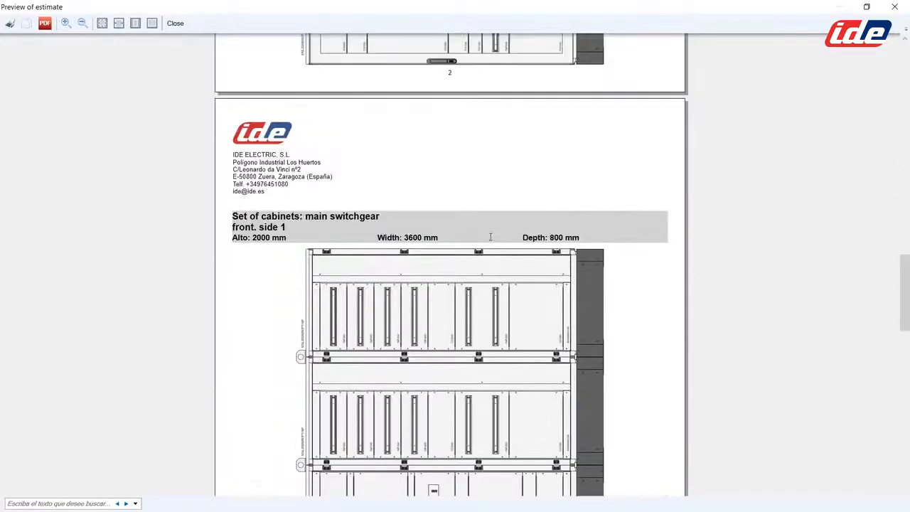
scroll(490, 236, "up", 4)
left_click(175, 23)
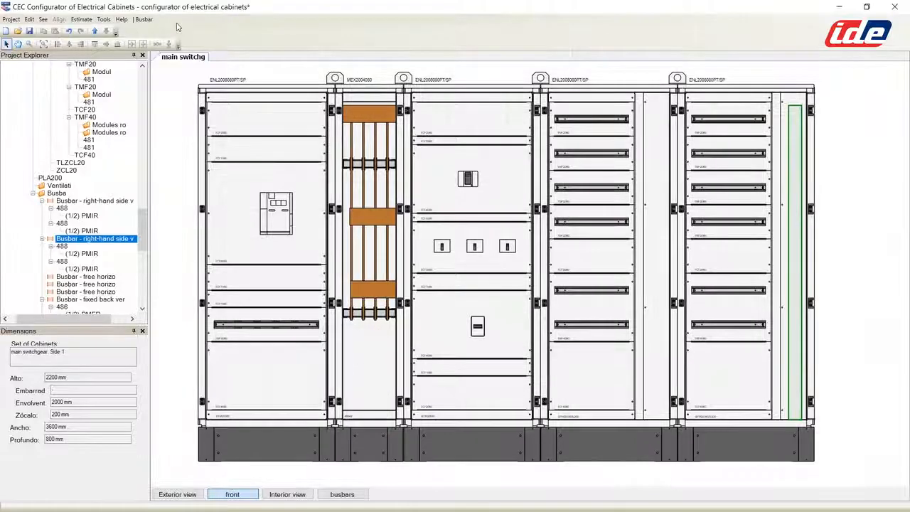
left_click_drag(143, 221, 154, 81)
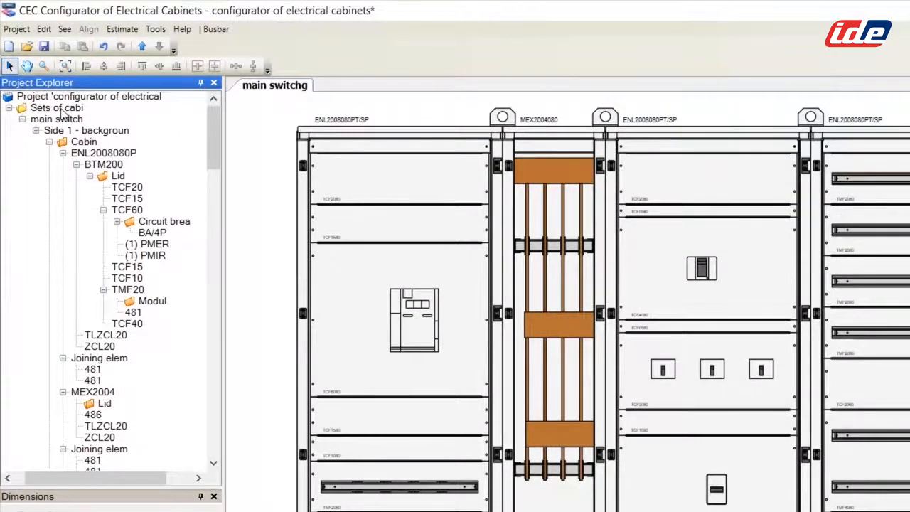
Step: Start a new set of cabinets from the Sets of cabinets node and name it 'cabinet 2'
left_click(63, 111)
right_click(61, 111)
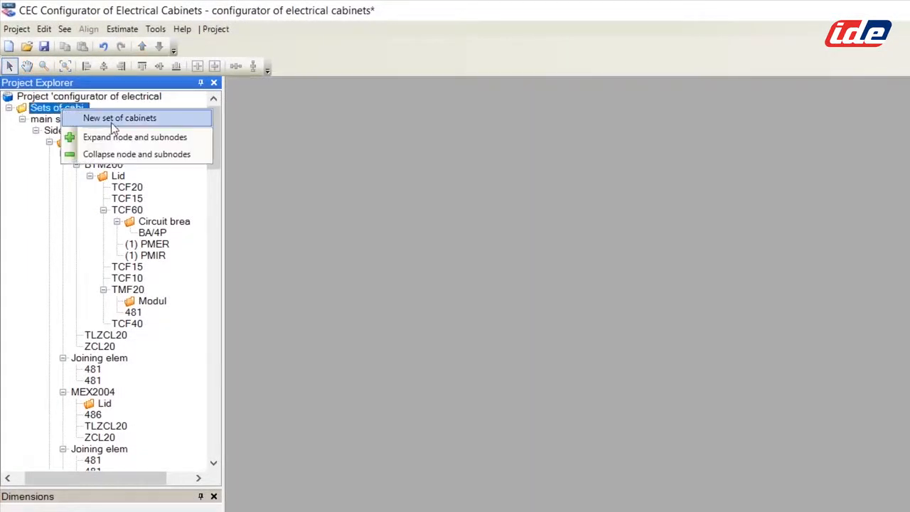
left_click(145, 120)
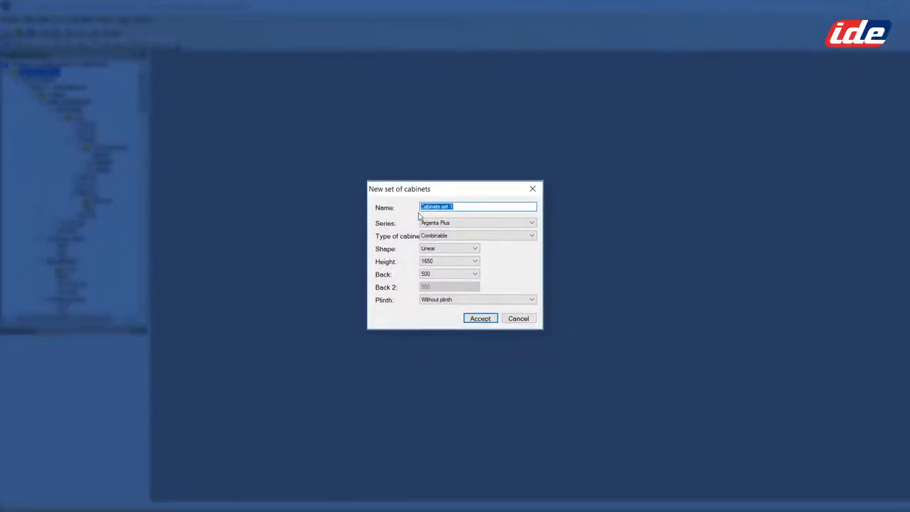
type("cab")
Step: Keep Argenta Plus series, set height 1800, back 400, no plinth, and create the set
left_click(473, 222)
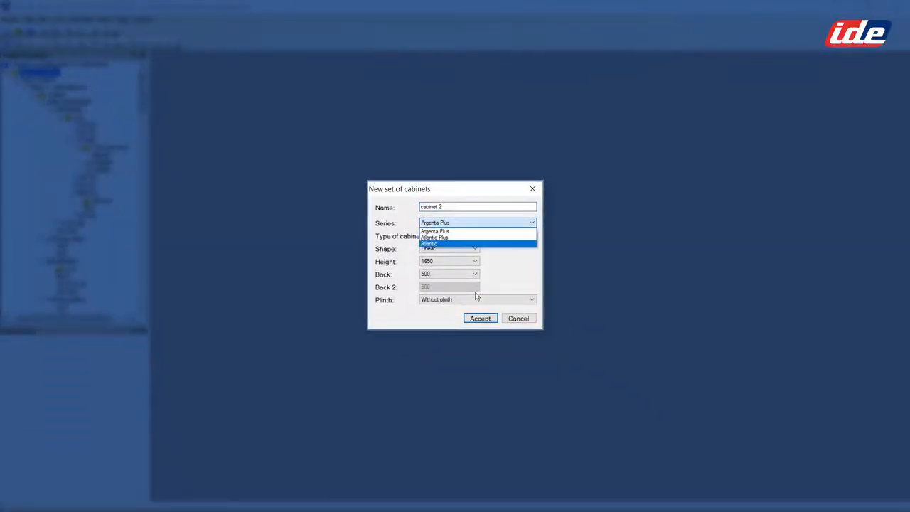
left_click(455, 231)
left_click(455, 261)
left_click(458, 272)
left_click(455, 274)
left_click(469, 283)
left_click(531, 300)
left_click(490, 315)
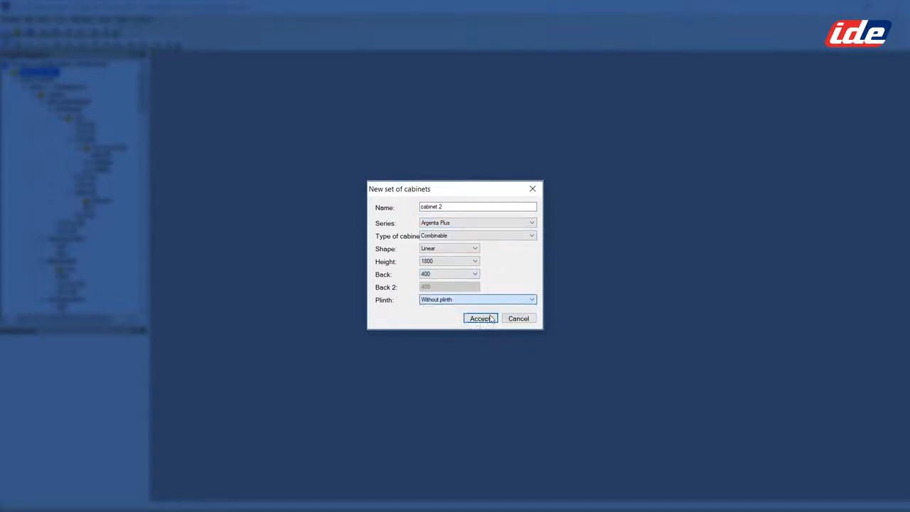
left_click(480, 318)
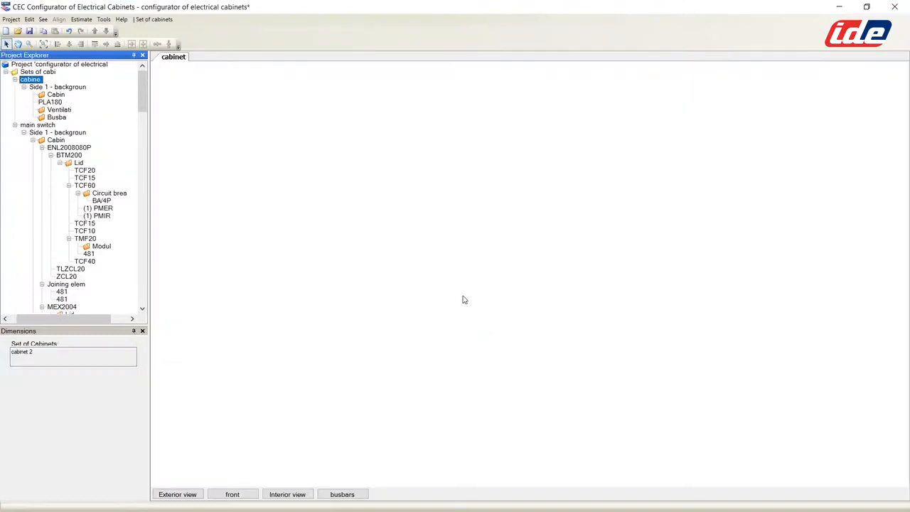